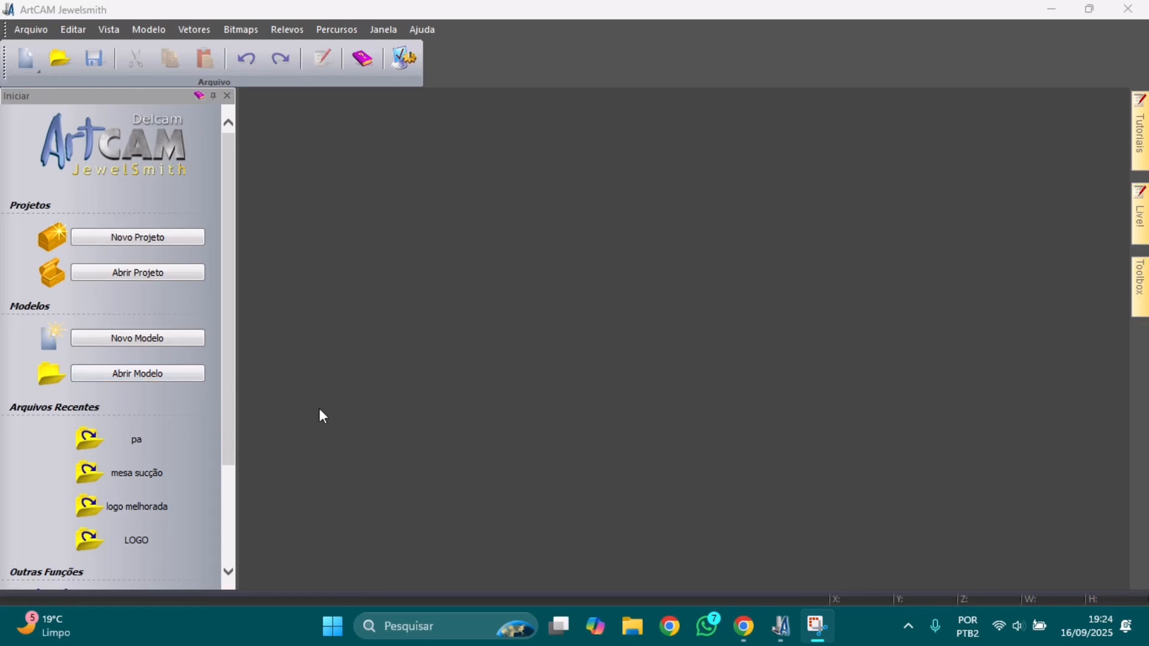
Step: Switch from ArtCAM to the Chrome window showing the WhatsApp Web blog page
{"action": "left_click", "coordinate": [744, 627]}
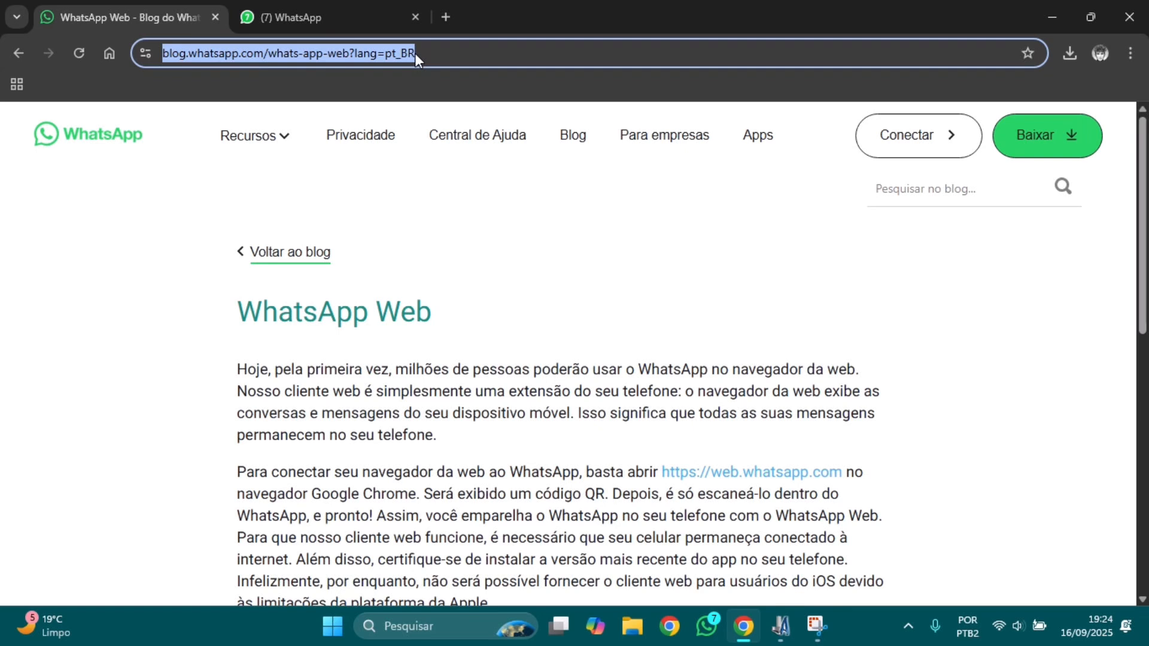
Step: Search Google Images for 'logo havan vetor'
{"action": "left_click_drag", "start_coordinate": [414, 52], "coordinate": [140, 57]}
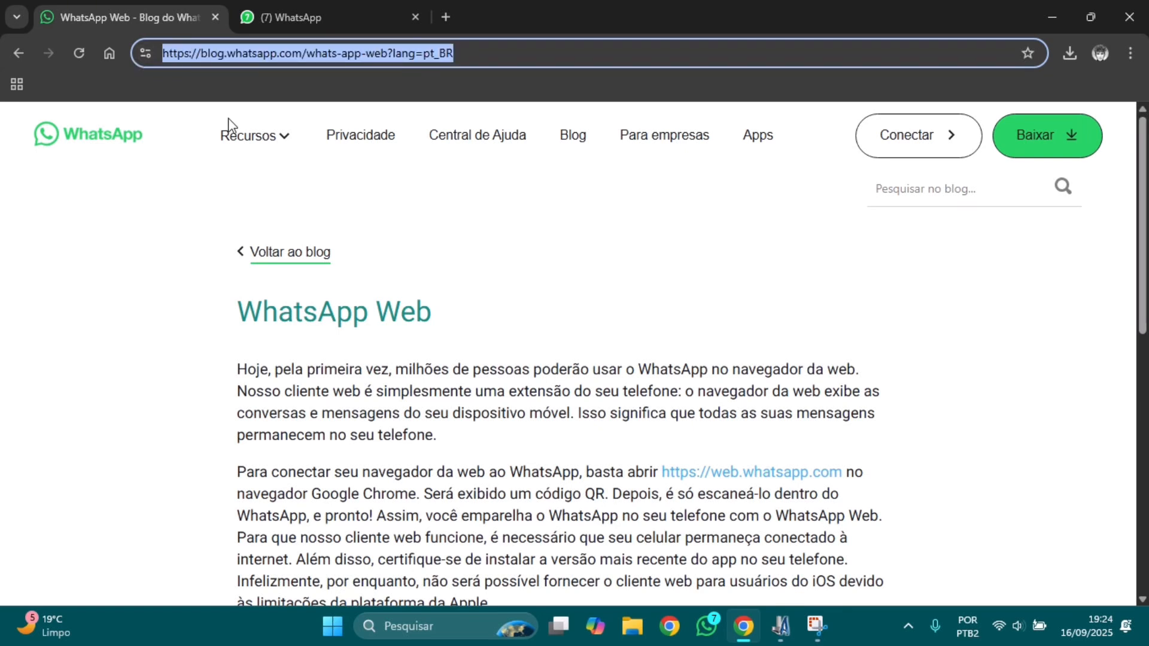
{"action": "type", "text": "lo"}
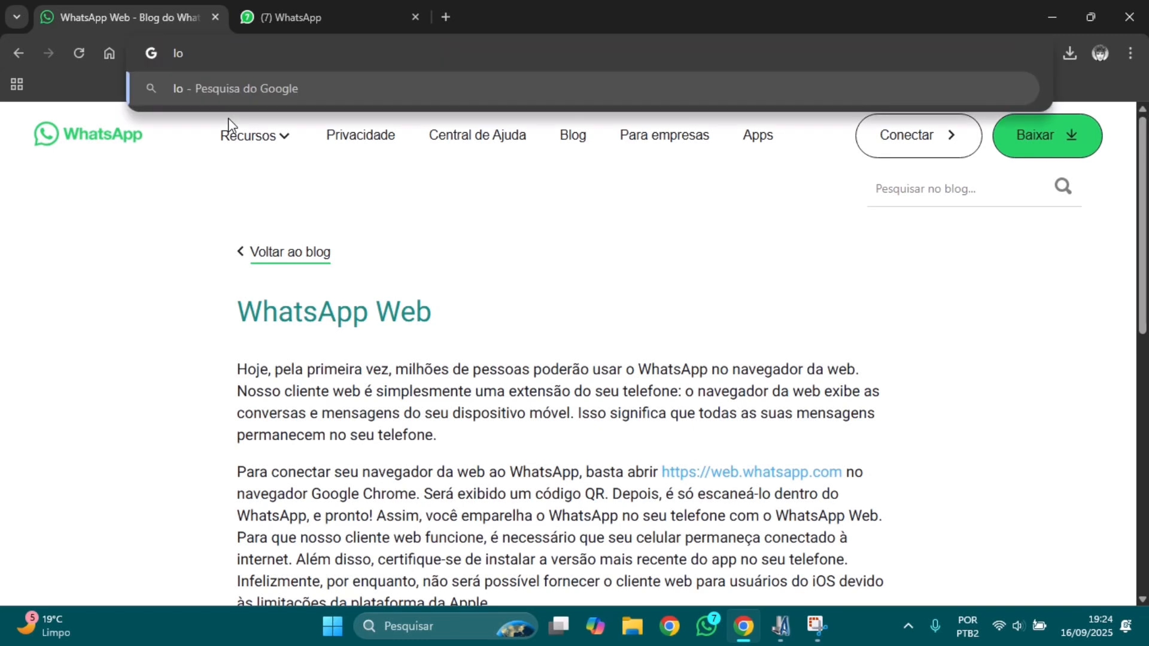
{"action": "type", "text": "go d"}
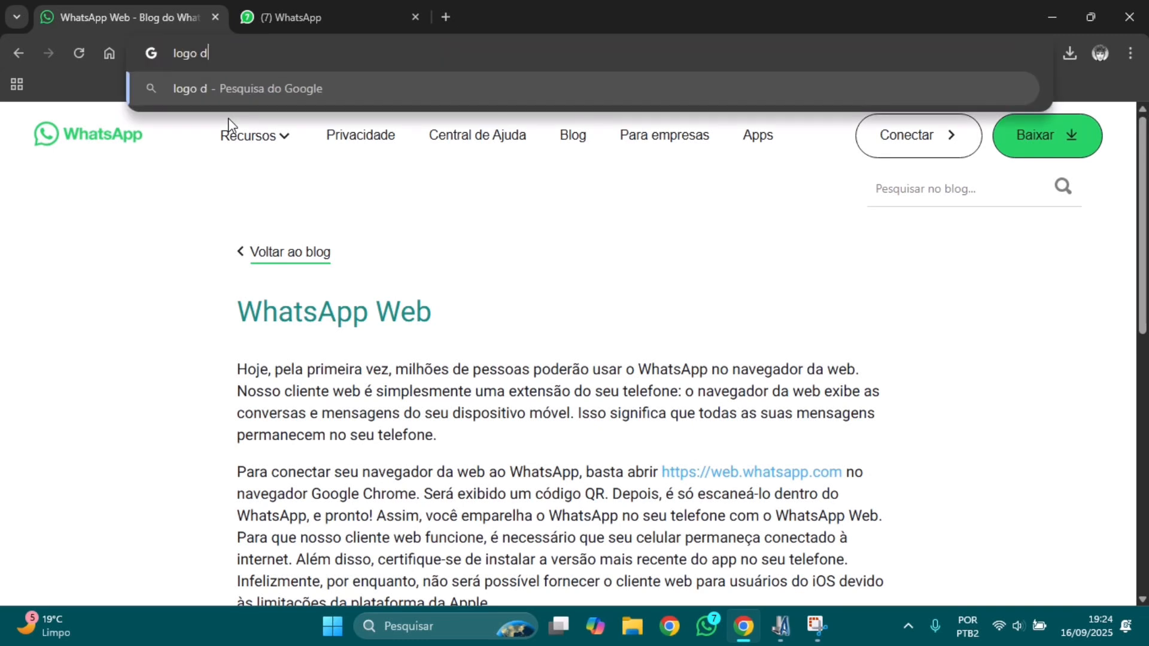
{"action": "key", "text": "BackSpace"}
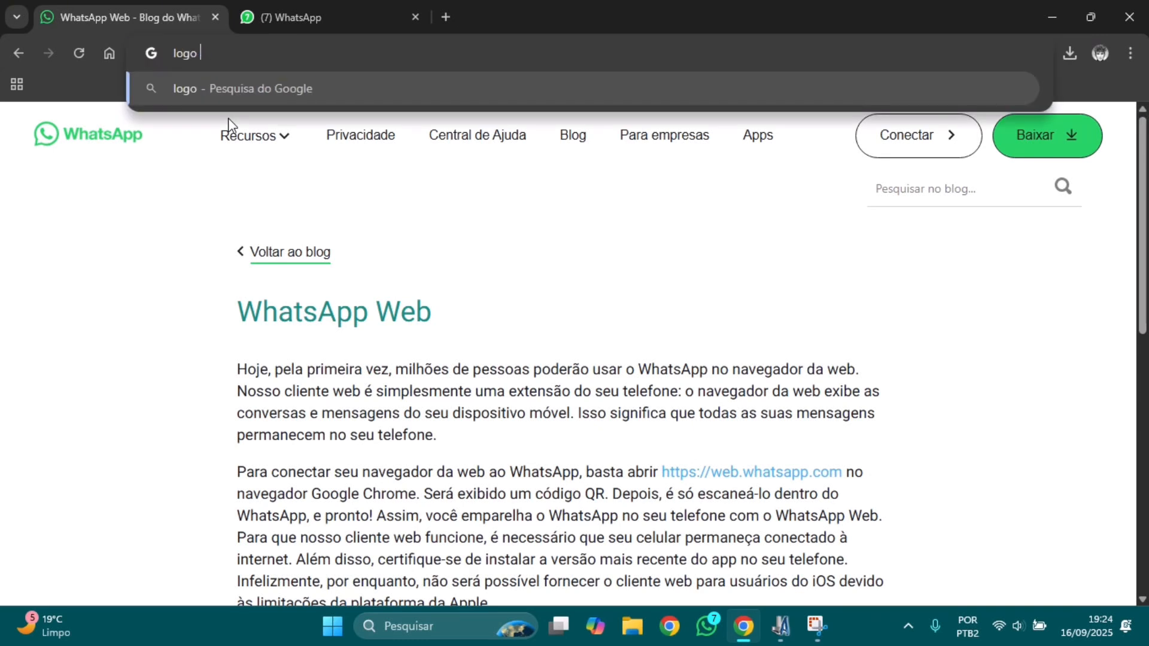
{"action": "type", "text": "havan "}
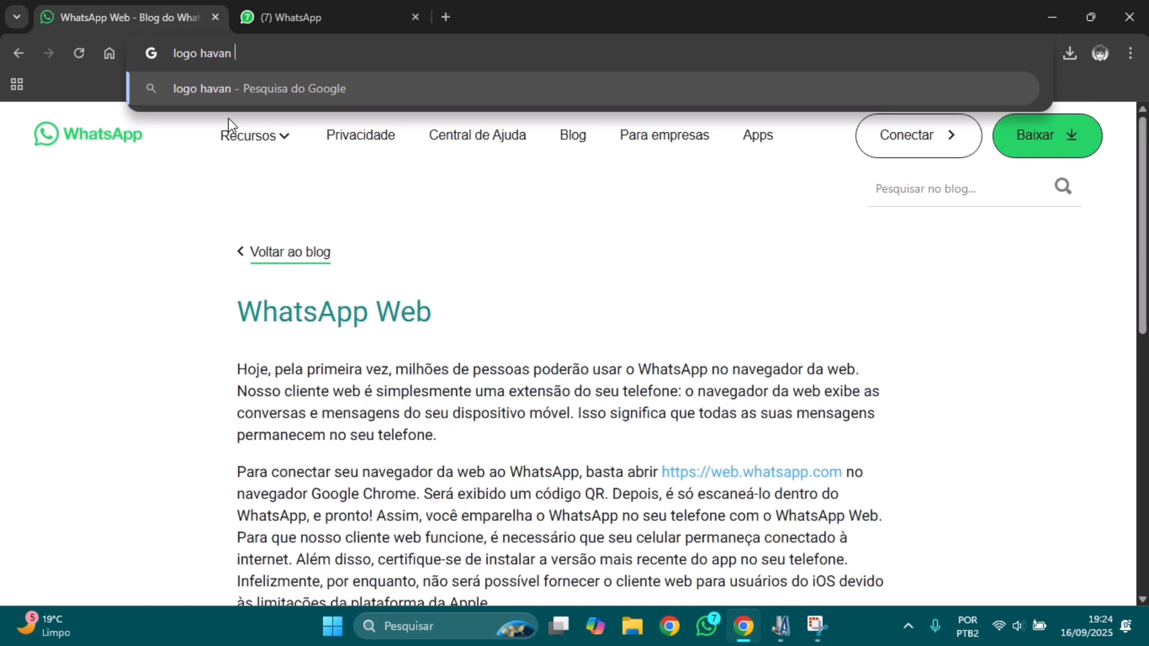
{"action": "type", "text": "v"}
{"action": "type", "text": "etor"}
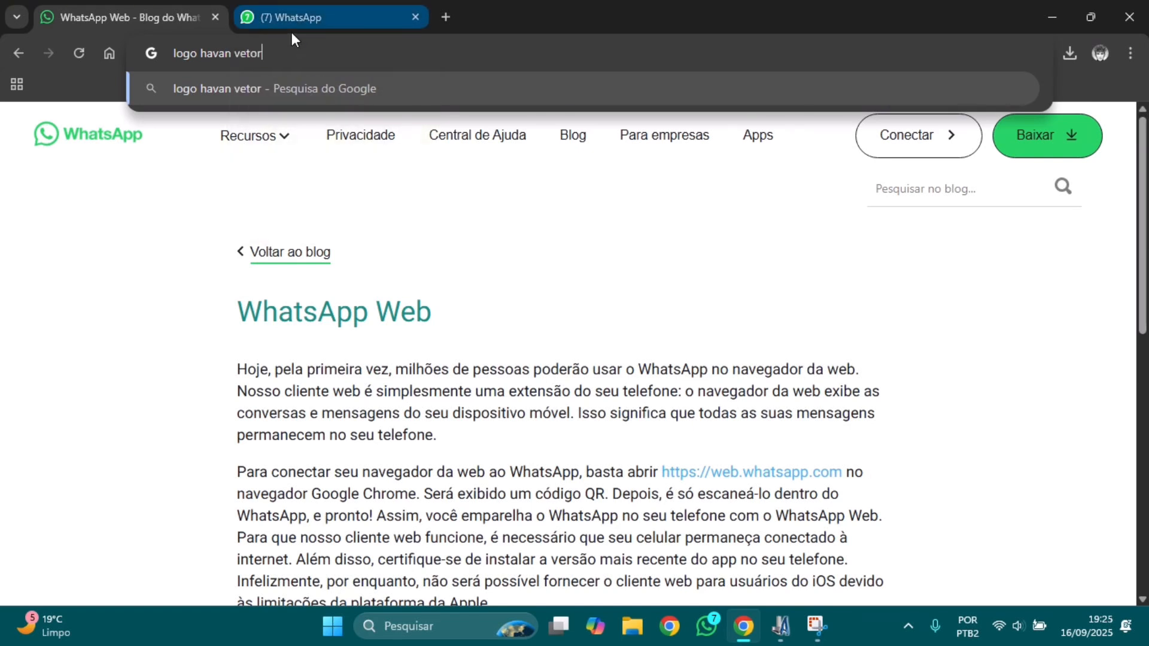
{"action": "key", "text": "Return"}
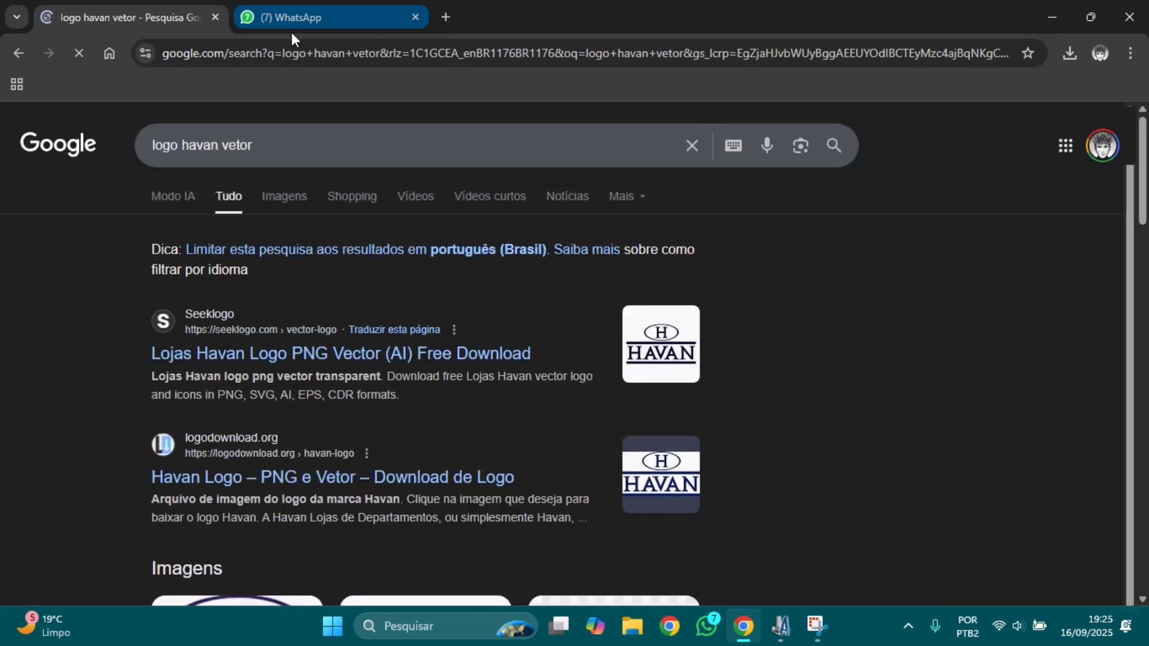
{"action": "left_click", "coordinate": [286, 196]}
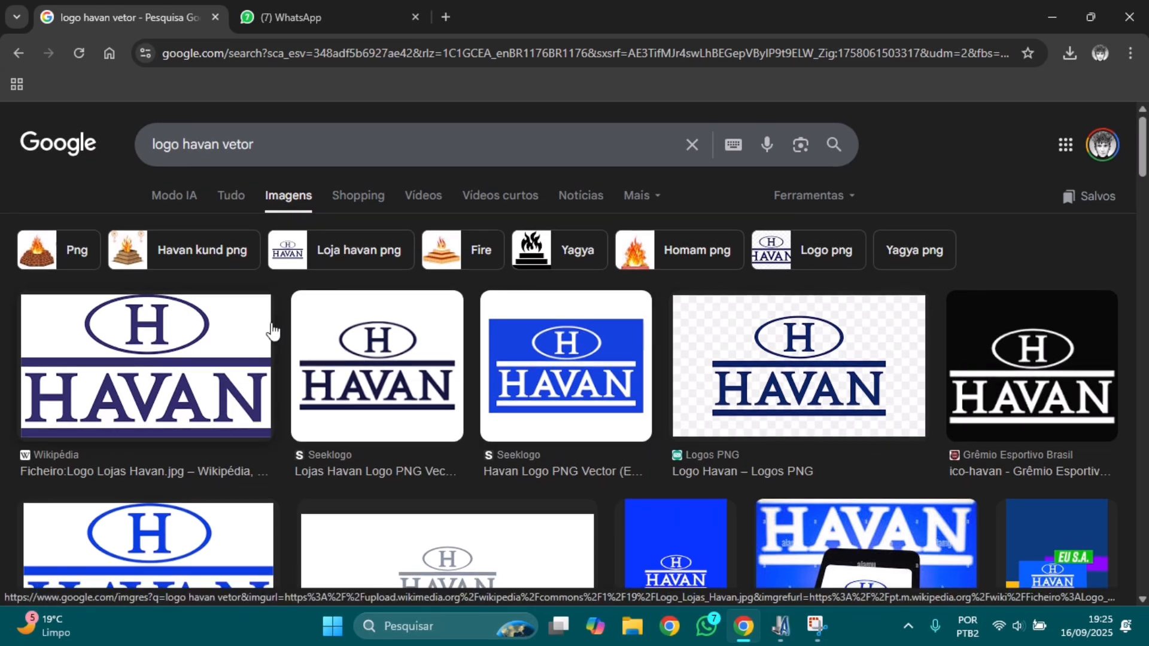
Step: Save the Logos PNG Havan logo to the desktop as 'havan' and return to ArtCAM
{"action": "scroll", "coordinate": [272, 331], "scroll_direction": "down", "scroll_amount": 1}
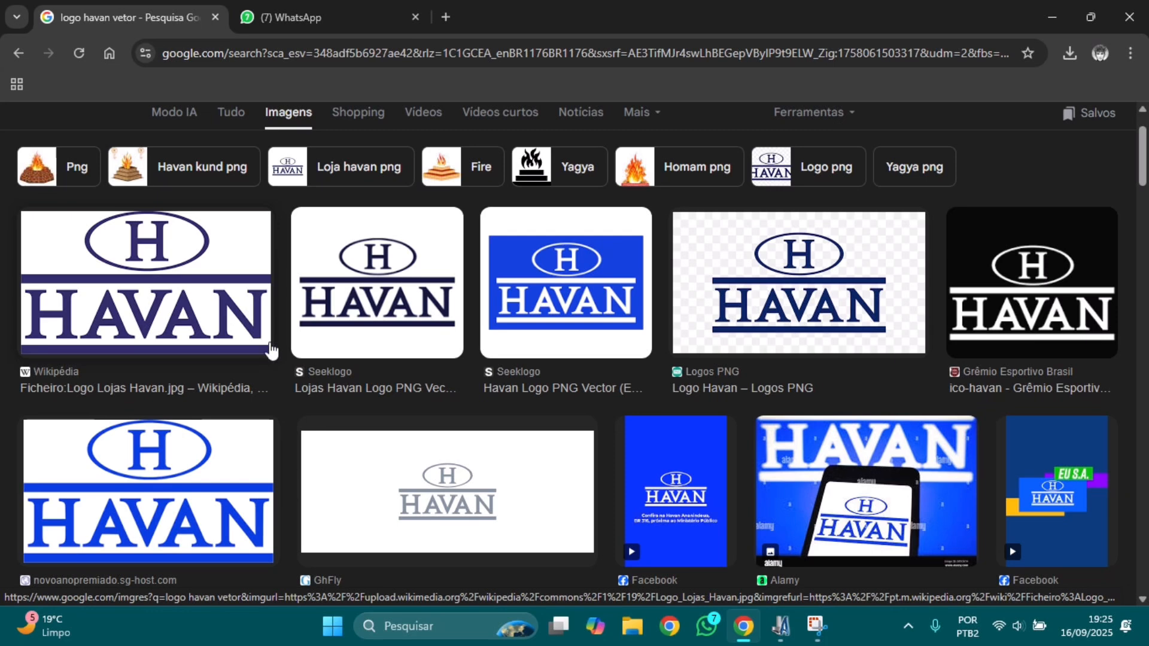
{"action": "left_click", "coordinate": [384, 297]}
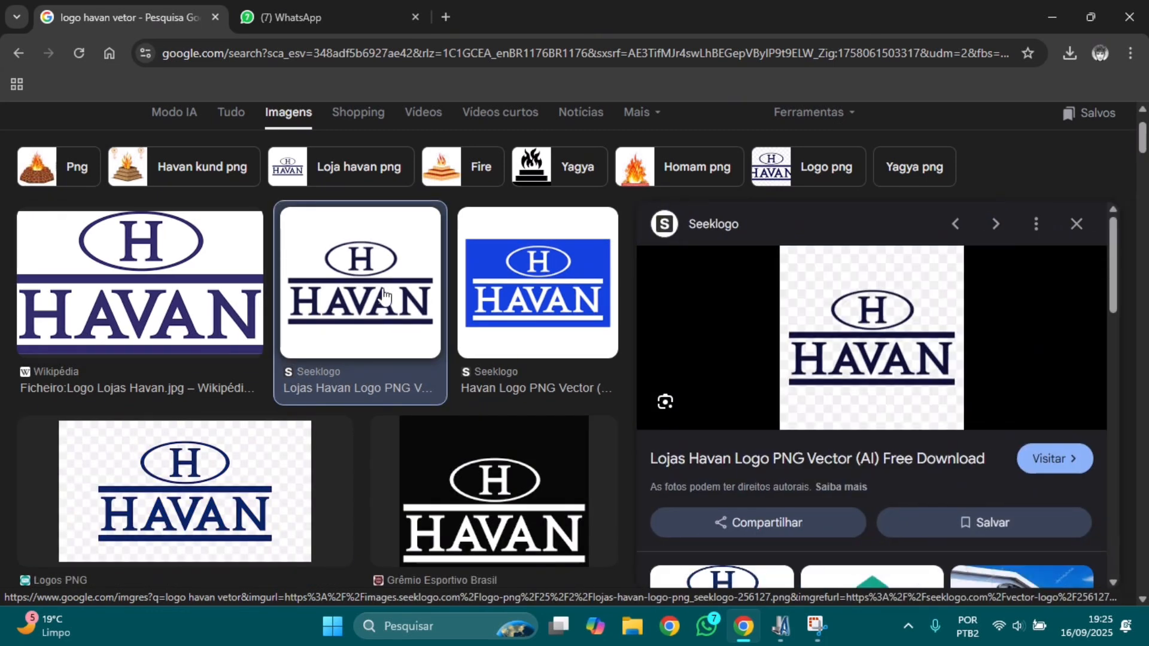
{"action": "left_click", "coordinate": [576, 317]}
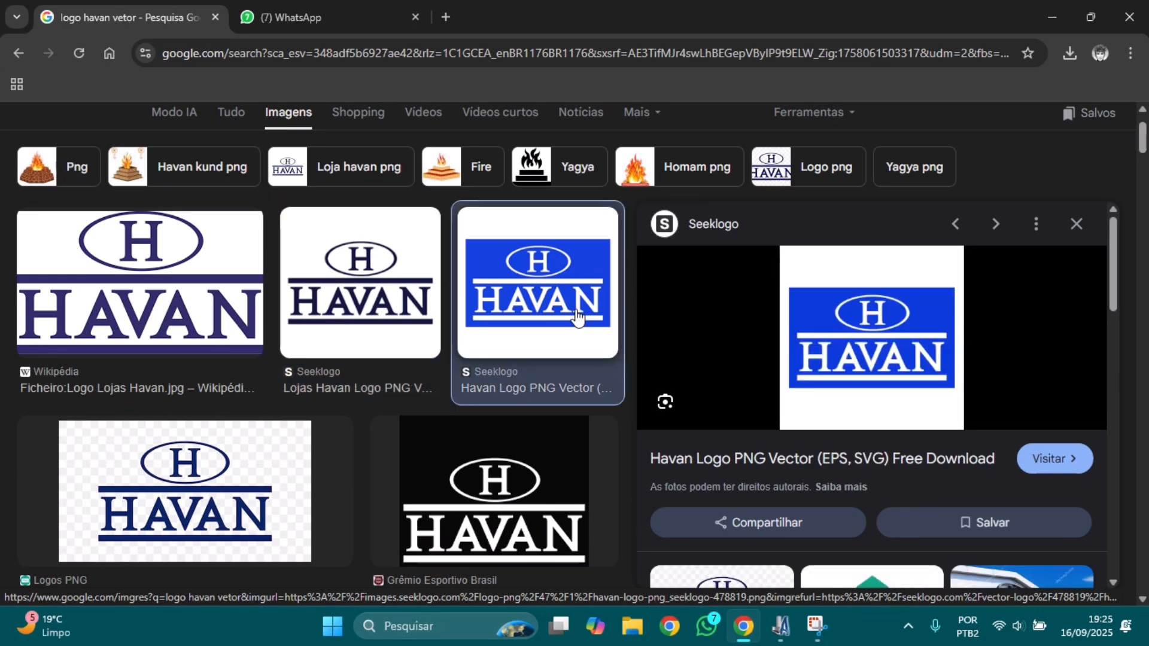
{"action": "left_click", "coordinate": [248, 492]}
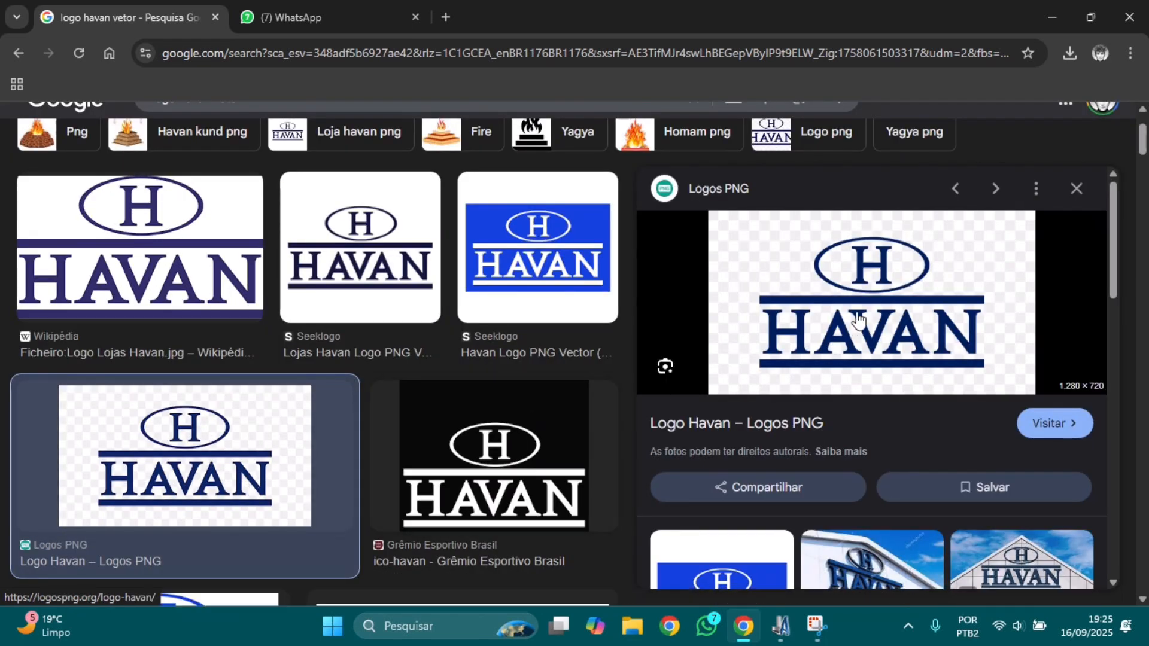
{"action": "left_click_drag", "start_coordinate": [862, 299], "coordinate": [824, 412]}
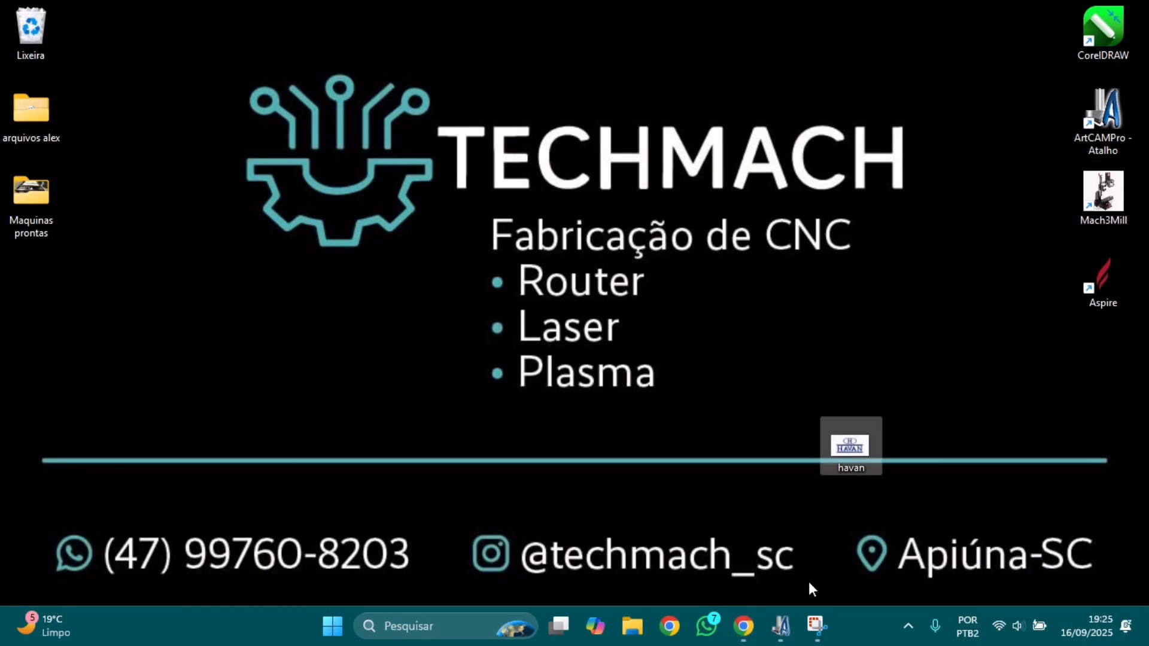
{"action": "left_click", "coordinate": [781, 626]}
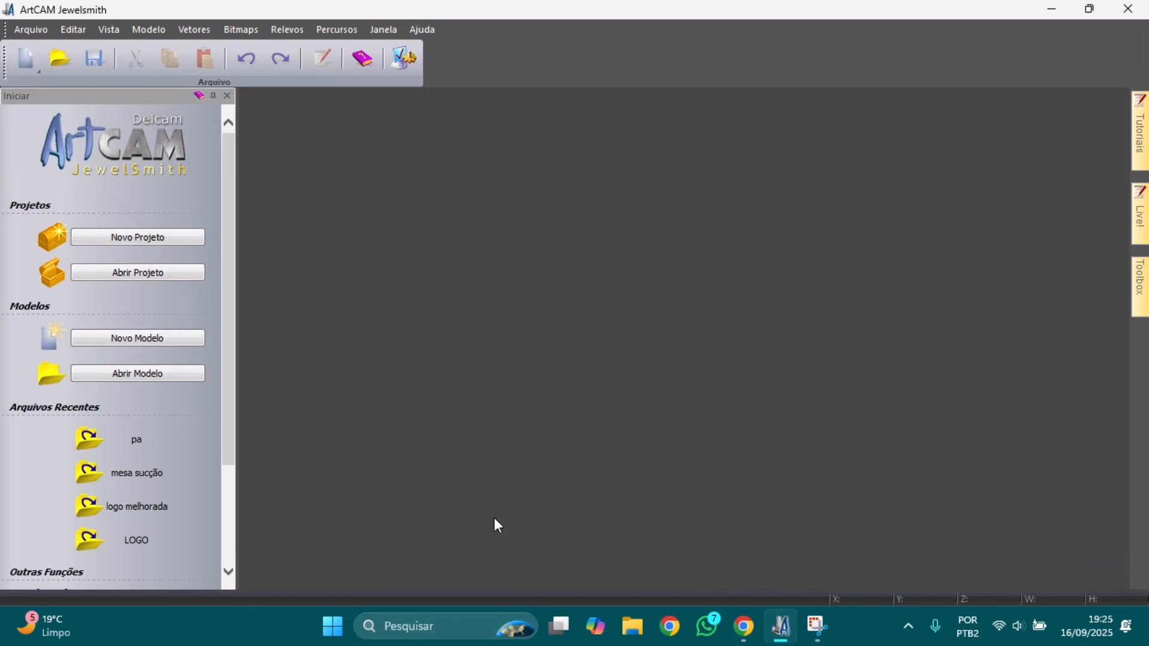
Step: Open havan.png from the desktop (Área de Trabalho) as a new model
{"action": "left_click", "coordinate": [154, 382]}
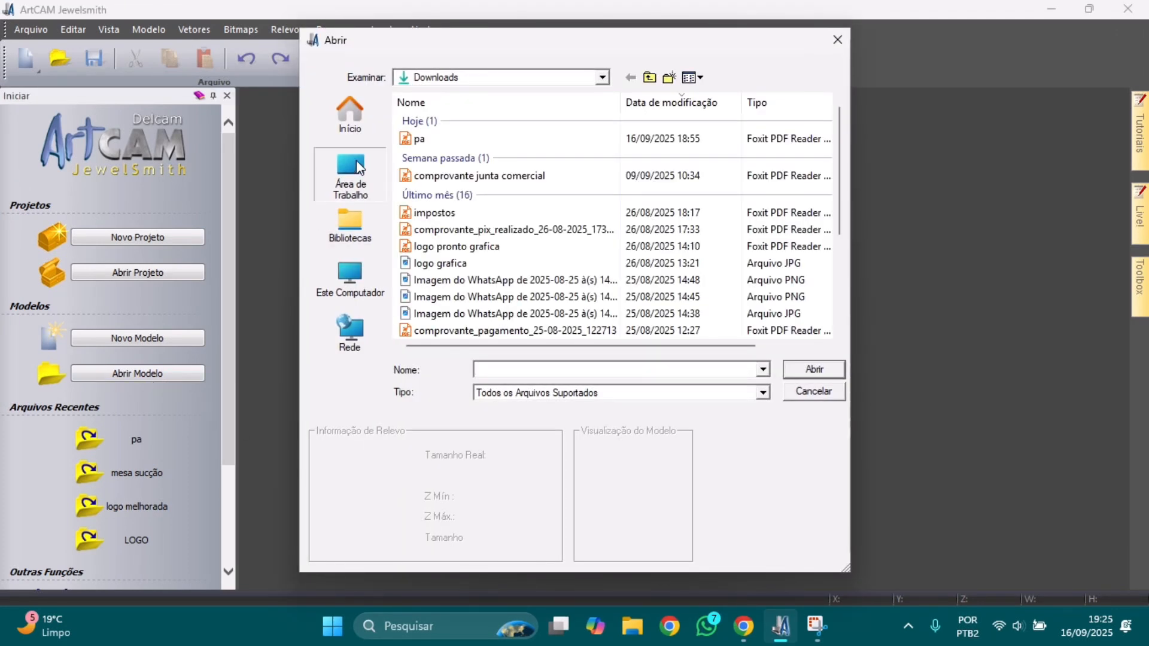
{"action": "left_click", "coordinate": [347, 176]}
{"action": "scroll", "coordinate": [617, 269], "scroll_direction": "down", "scroll_amount": 2}
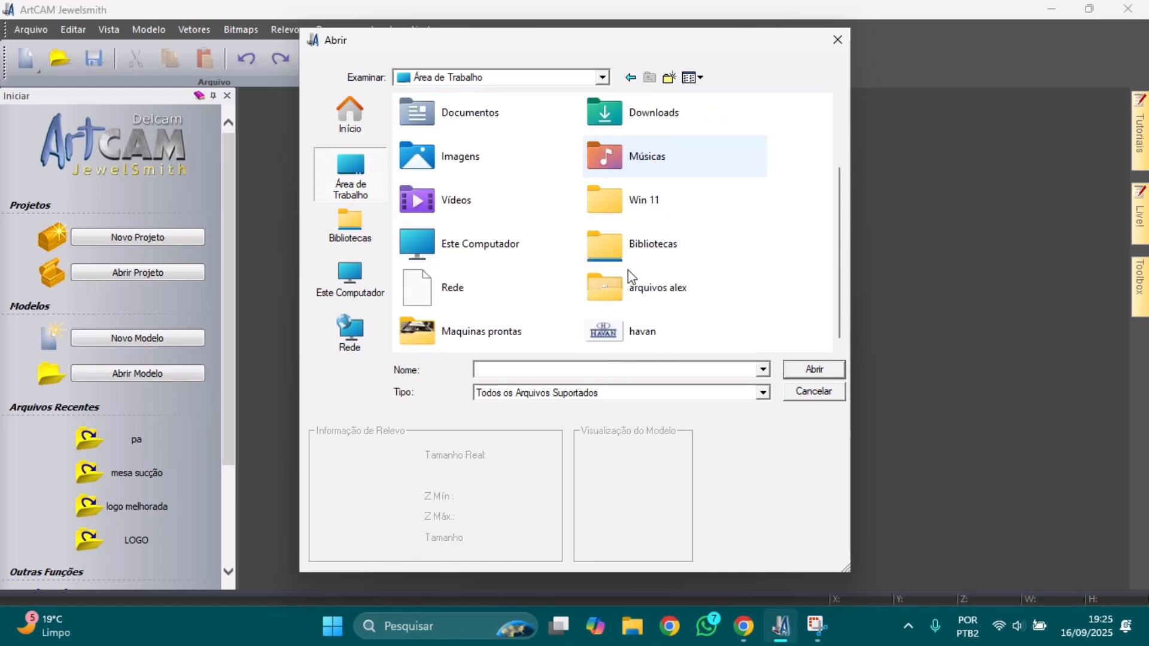
{"action": "left_click", "coordinate": [646, 339]}
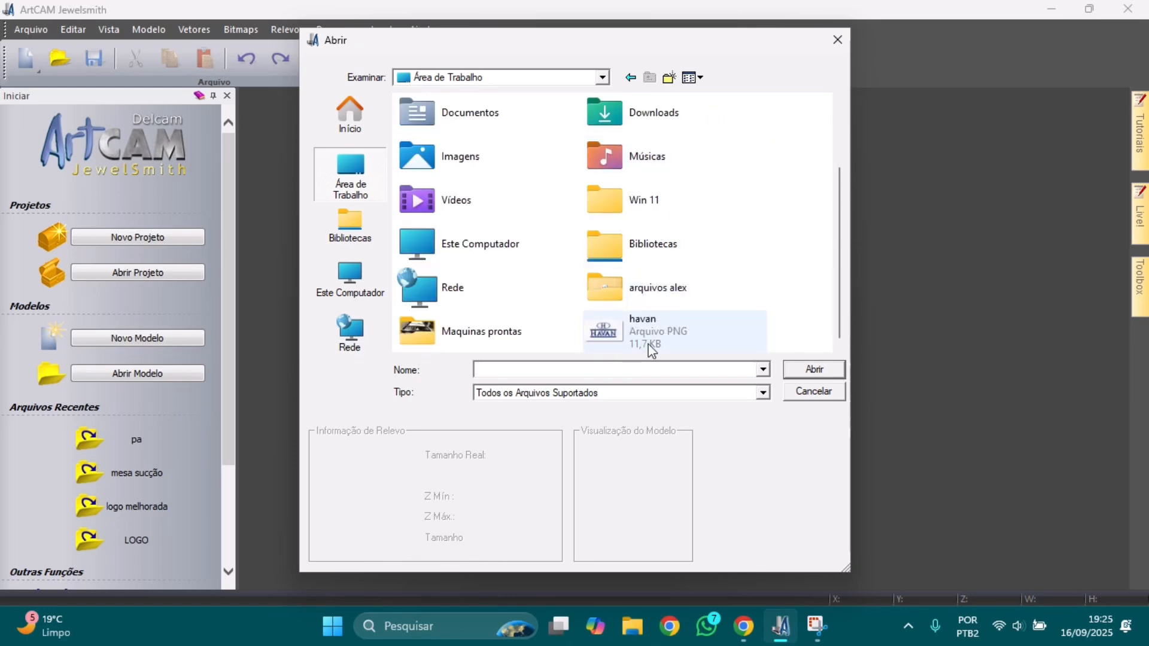
{"action": "left_click", "coordinate": [805, 371]}
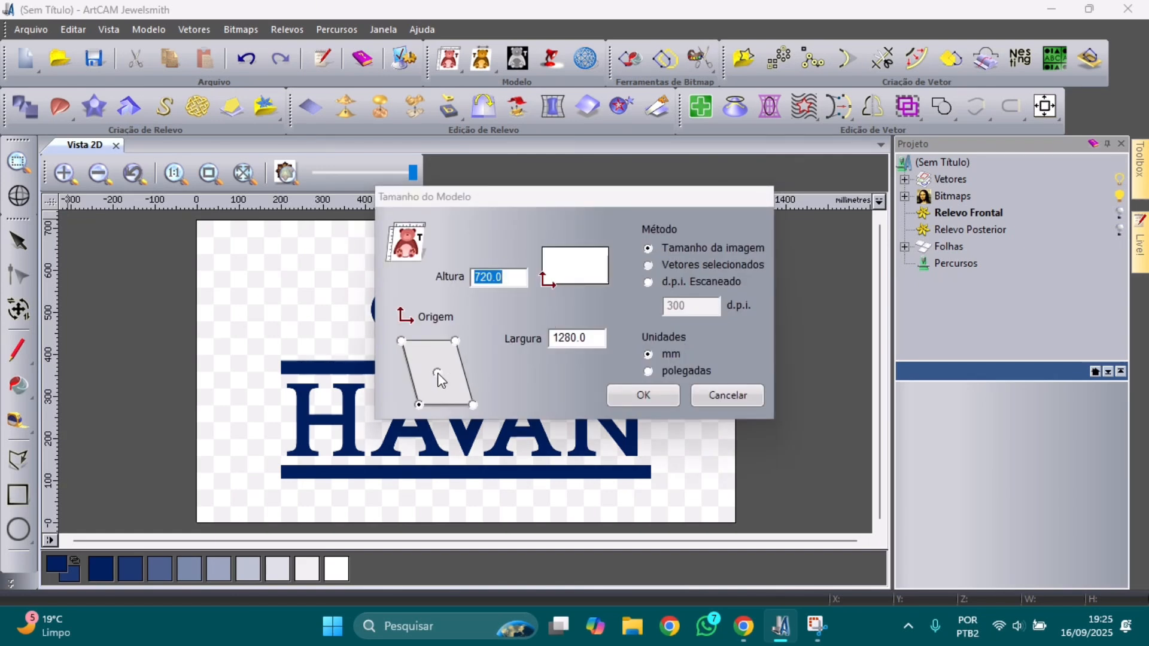
Step: Accept the 1280 × 720 mm model, reduce the logo to 2 colours and trace its vectors
{"action": "left_click", "coordinate": [646, 400]}
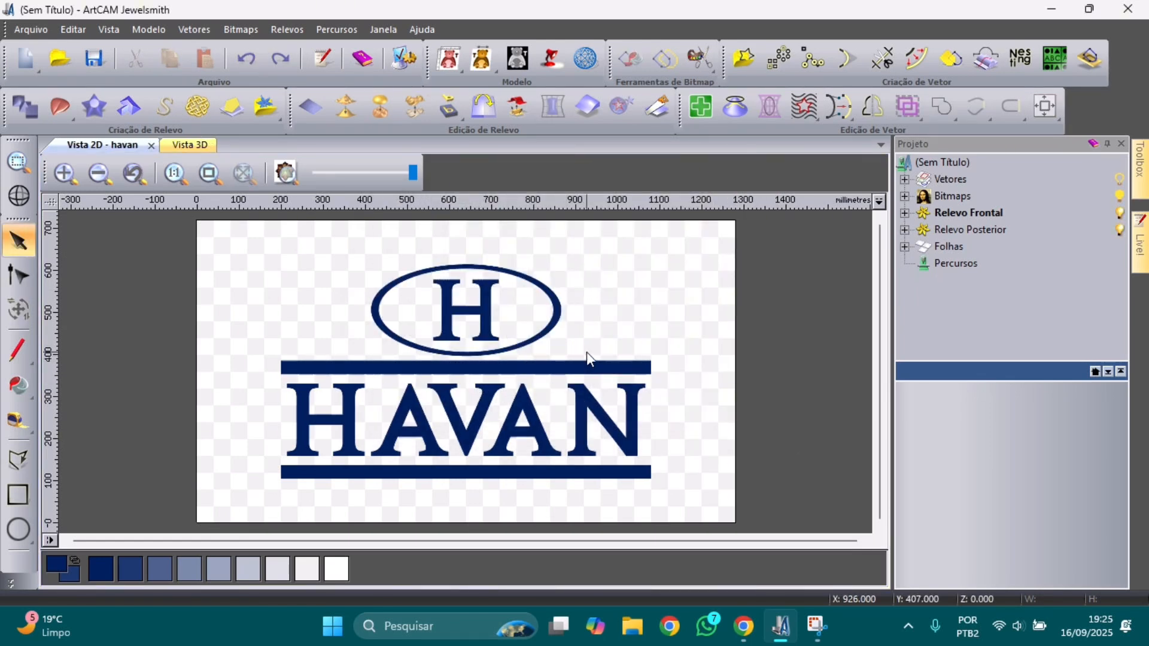
{"action": "left_click", "coordinate": [959, 56]}
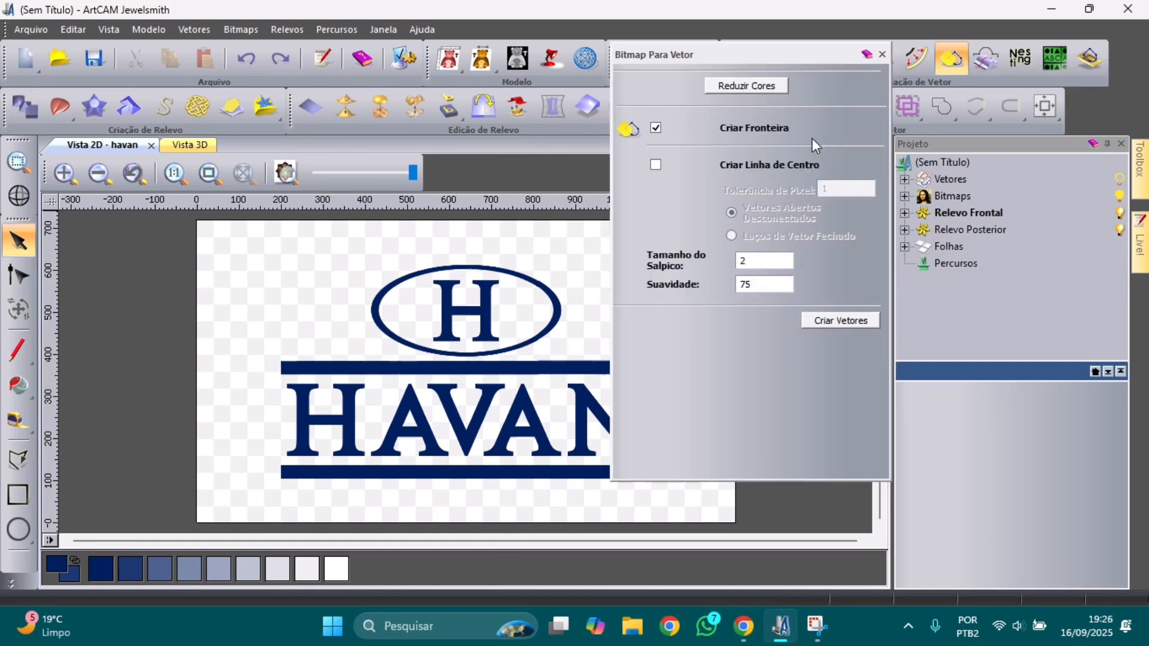
{"action": "left_click", "coordinate": [766, 87]}
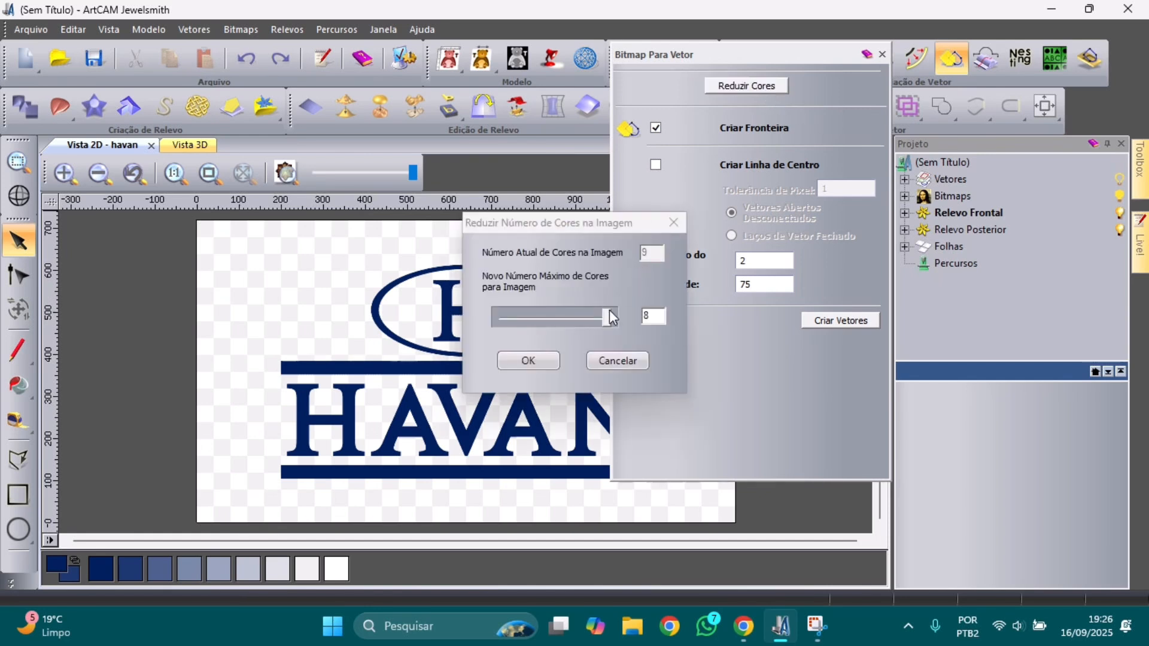
{"action": "left_click_drag", "start_coordinate": [604, 316], "coordinate": [494, 321]}
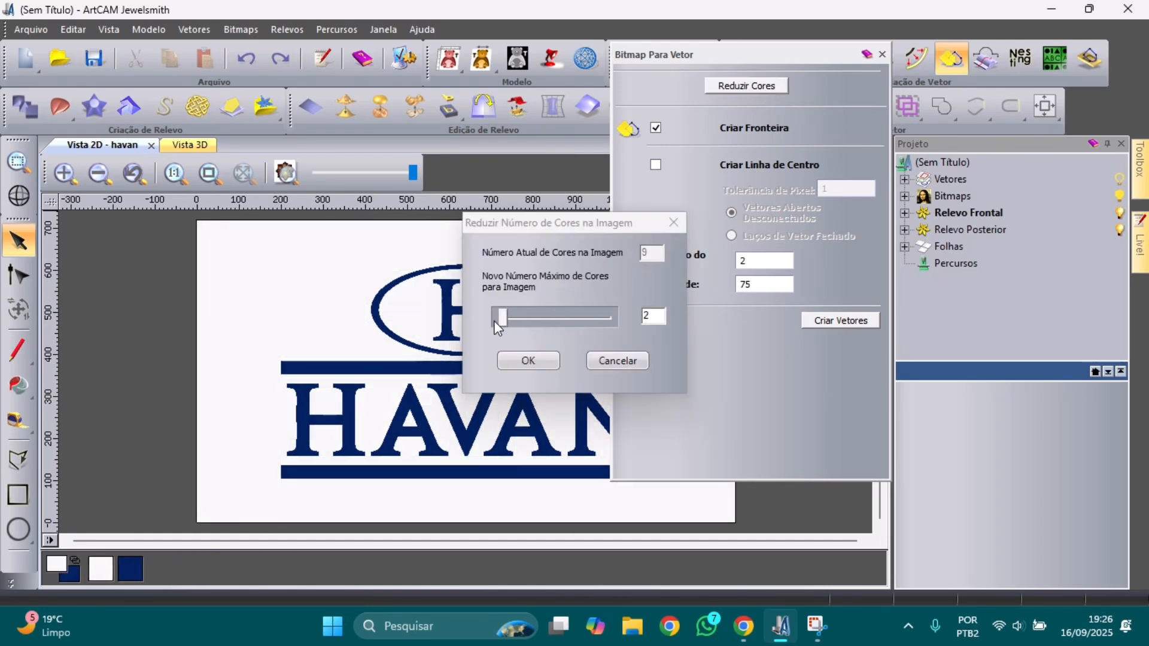
{"action": "left_click", "coordinate": [539, 366]}
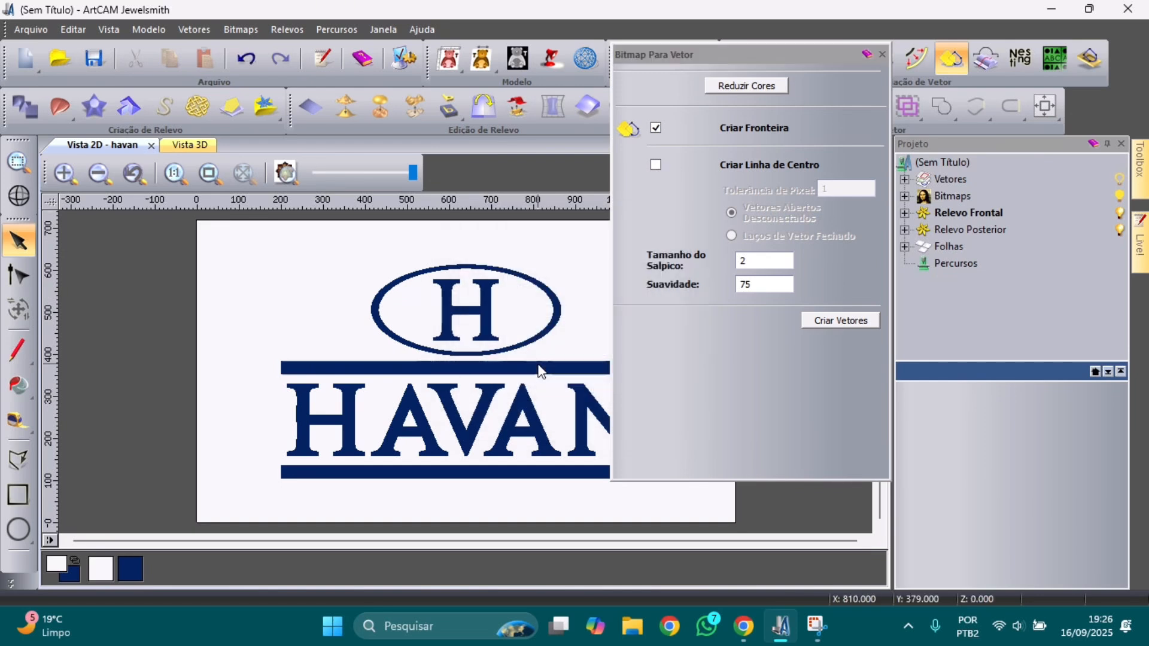
{"action": "left_click", "coordinate": [827, 322]}
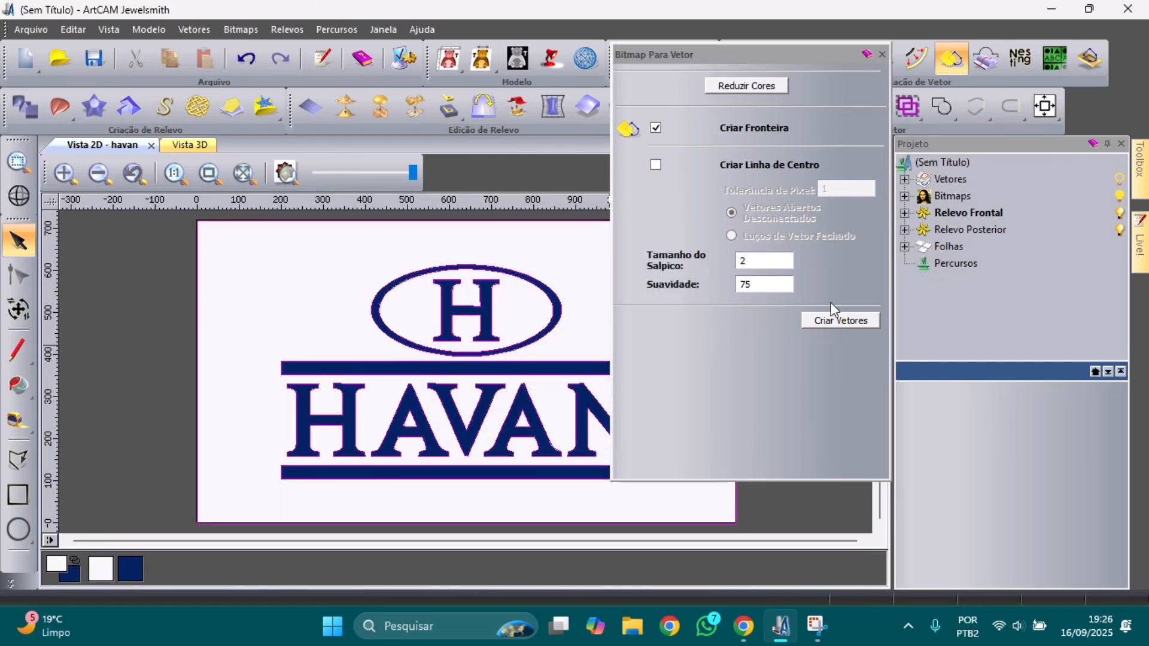
{"action": "left_click", "coordinate": [882, 54]}
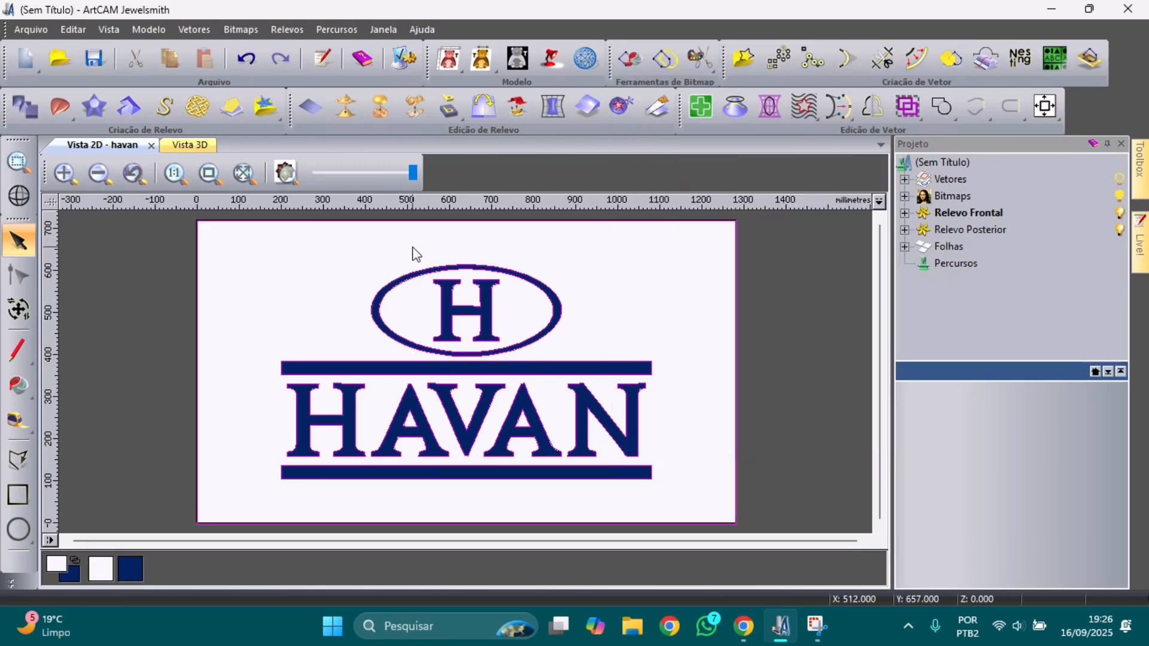
Step: Fade the bitmap and zoom around to inspect the traced vector outlines
{"action": "left_click_drag", "start_coordinate": [413, 173], "coordinate": [310, 174]}
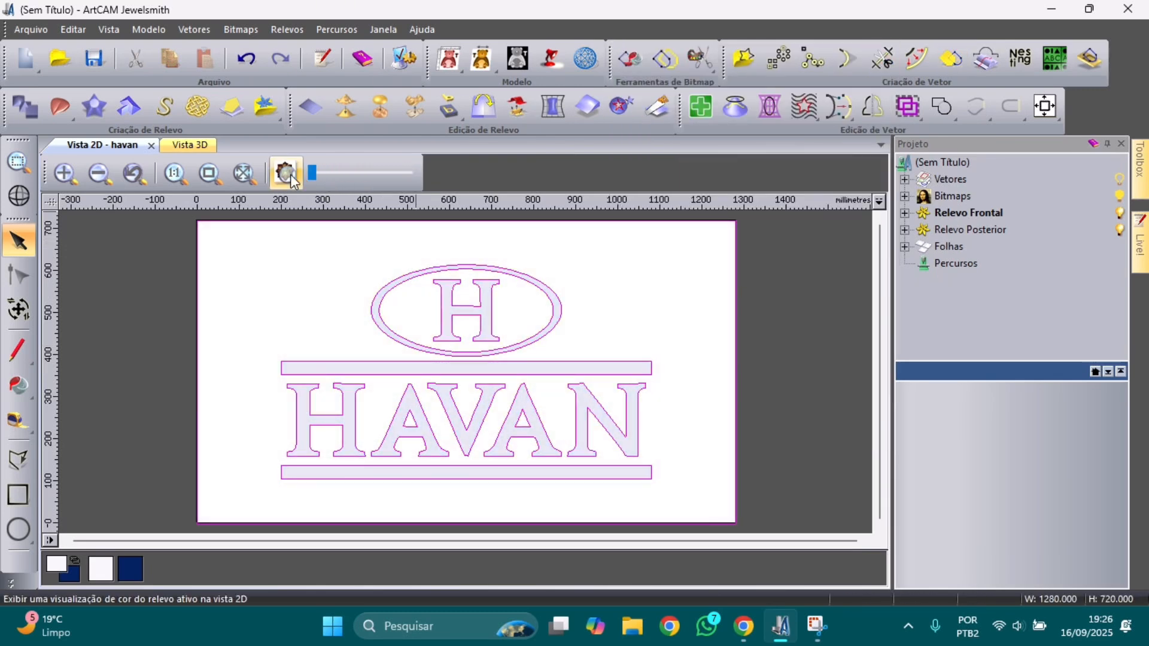
{"action": "scroll", "coordinate": [393, 369], "scroll_direction": "up", "scroll_amount": 2}
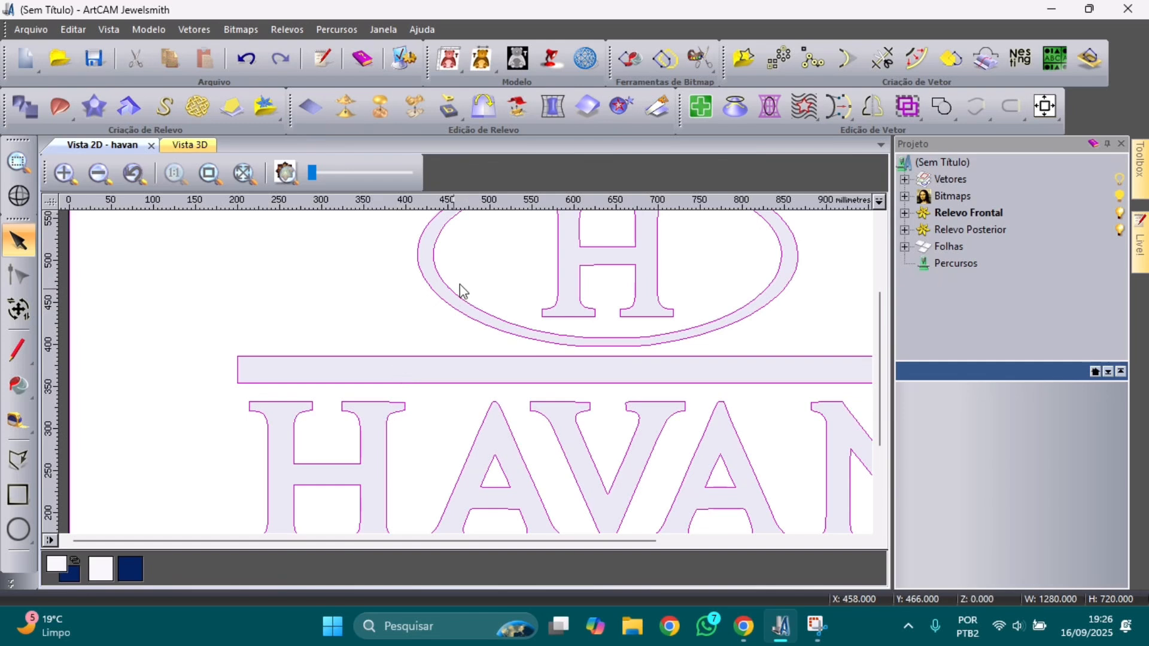
{"action": "scroll", "coordinate": [462, 294], "scroll_direction": "up", "scroll_amount": 2}
{"action": "scroll", "coordinate": [460, 349], "scroll_direction": "up", "scroll_amount": 2}
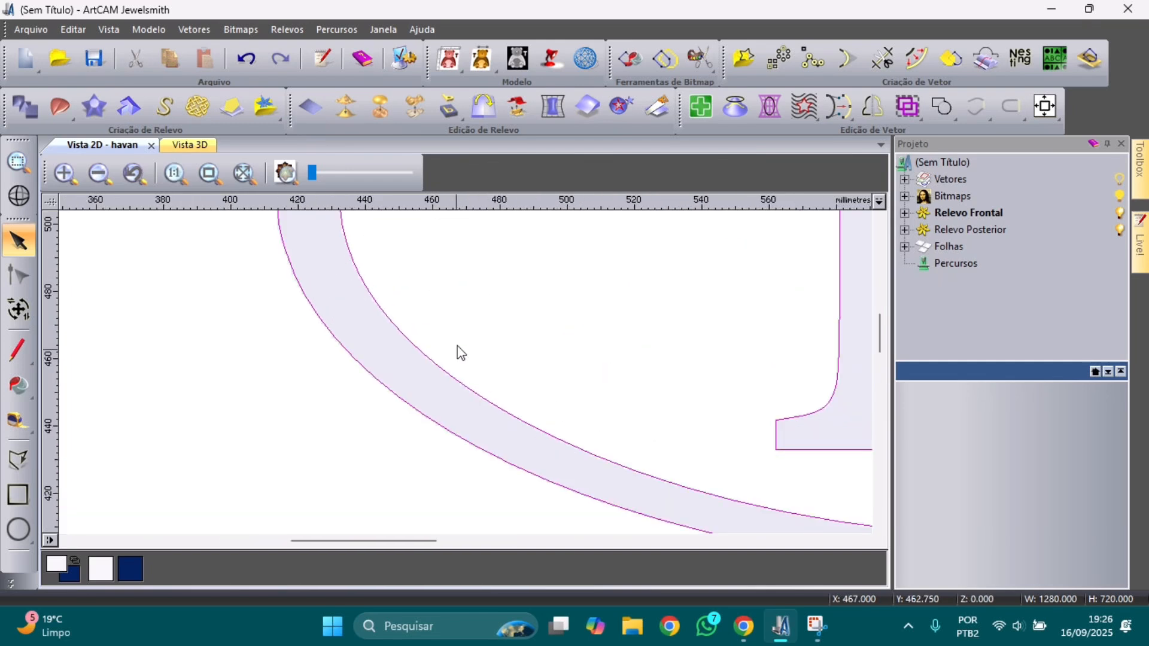
{"action": "scroll", "coordinate": [458, 347], "scroll_direction": "up", "scroll_amount": 2}
{"action": "scroll", "coordinate": [443, 371], "scroll_direction": "up", "scroll_amount": 2}
{"action": "scroll", "coordinate": [433, 375], "scroll_direction": "up", "scroll_amount": 4}
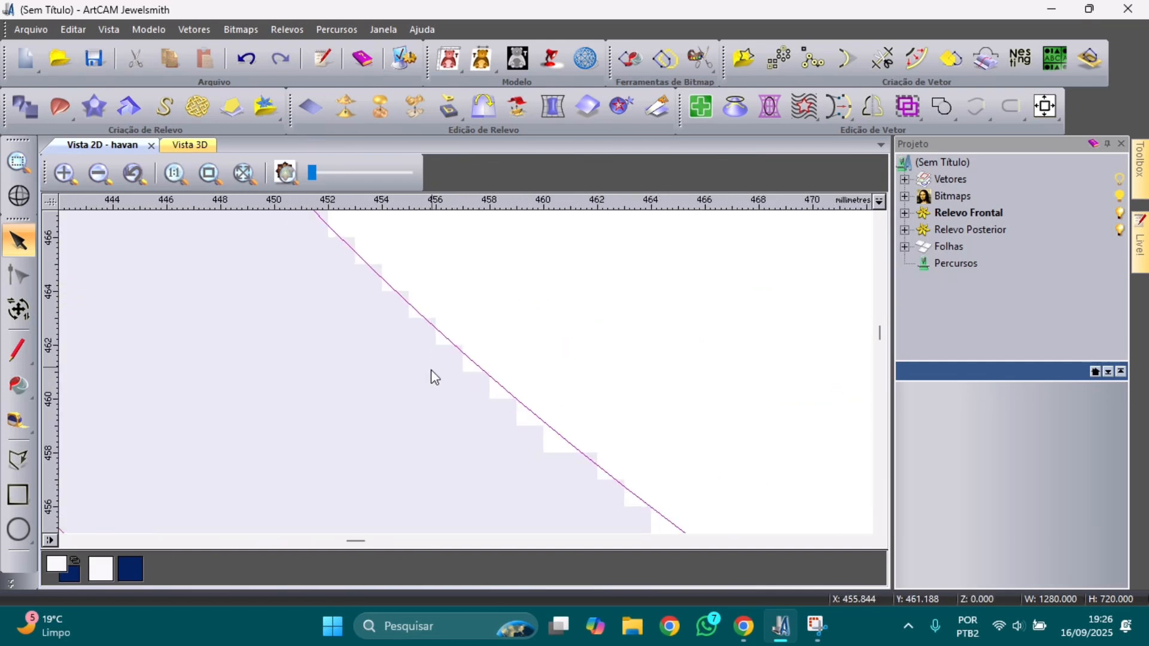
{"action": "scroll", "coordinate": [431, 372], "scroll_direction": "down", "scroll_amount": 8}
{"action": "scroll", "coordinate": [461, 338], "scroll_direction": "down", "scroll_amount": 6}
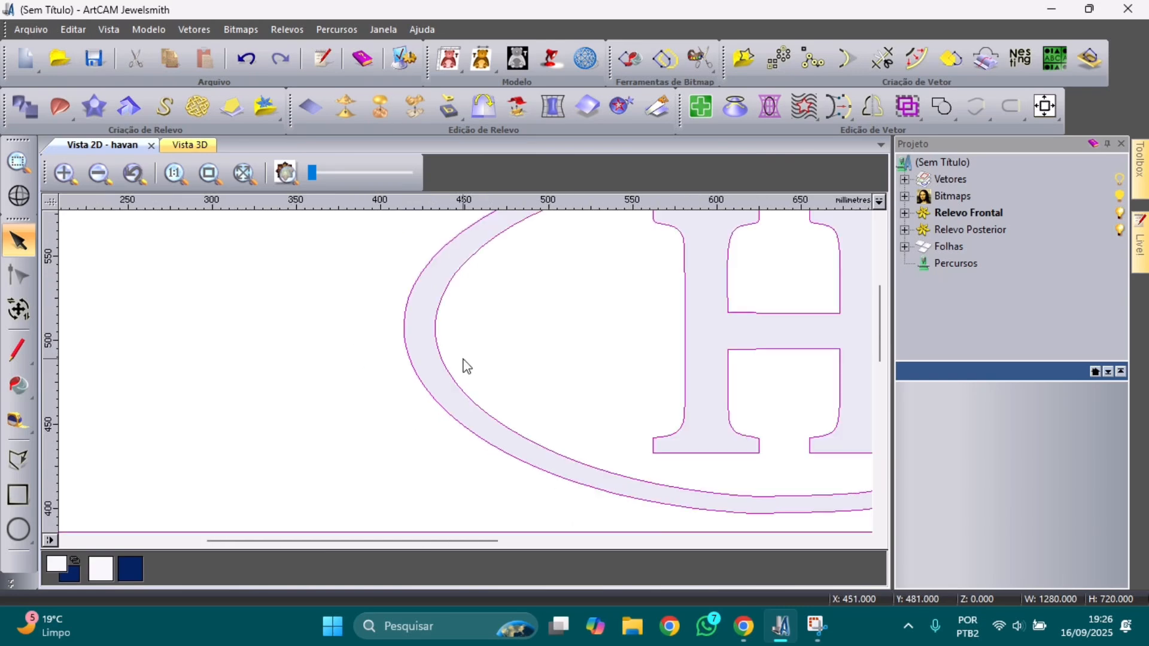
{"action": "scroll", "coordinate": [473, 343], "scroll_direction": "up", "scroll_amount": 3}
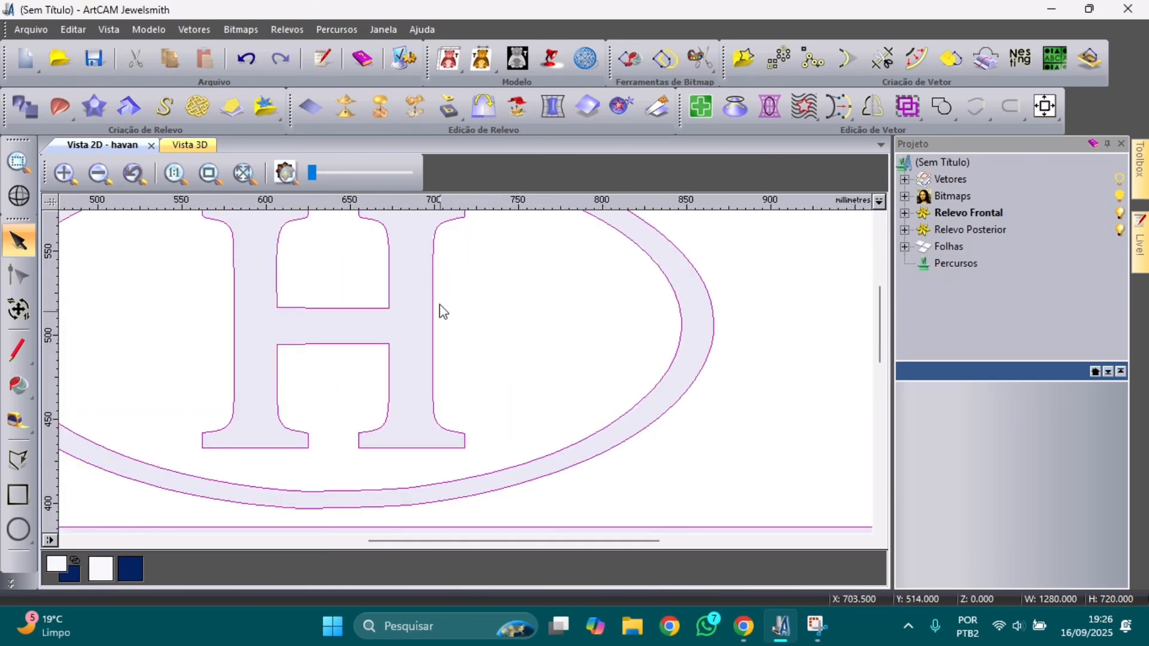
{"action": "scroll", "coordinate": [450, 408], "scroll_direction": "up", "scroll_amount": 2}
{"action": "scroll", "coordinate": [458, 394], "scroll_direction": "down", "scroll_amount": 1}
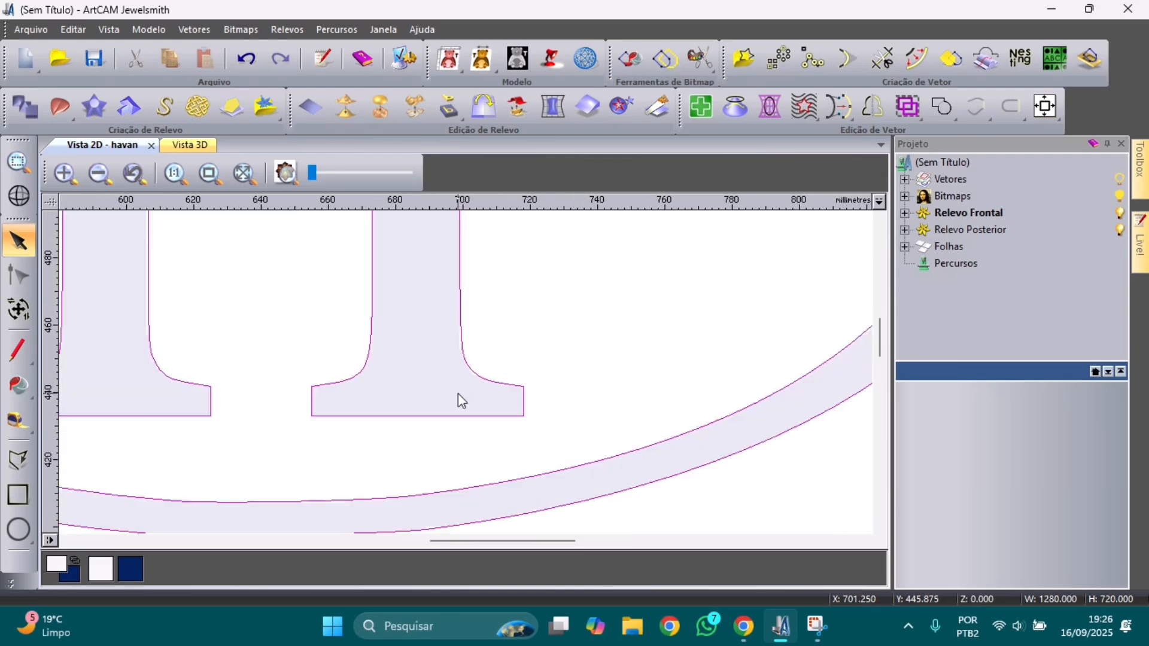
{"action": "scroll", "coordinate": [458, 393], "scroll_direction": "down", "scroll_amount": 3}
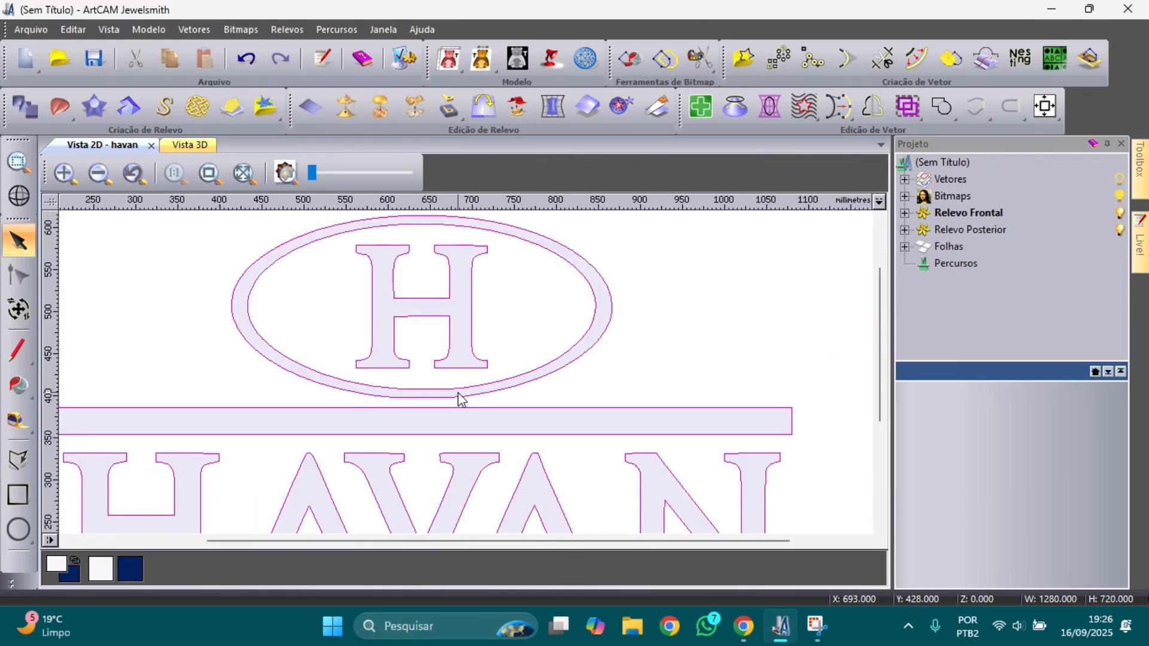
{"action": "scroll", "coordinate": [461, 400], "scroll_direction": "down", "scroll_amount": 2}
{"action": "scroll", "coordinate": [455, 399], "scroll_direction": "up", "scroll_amount": 2}
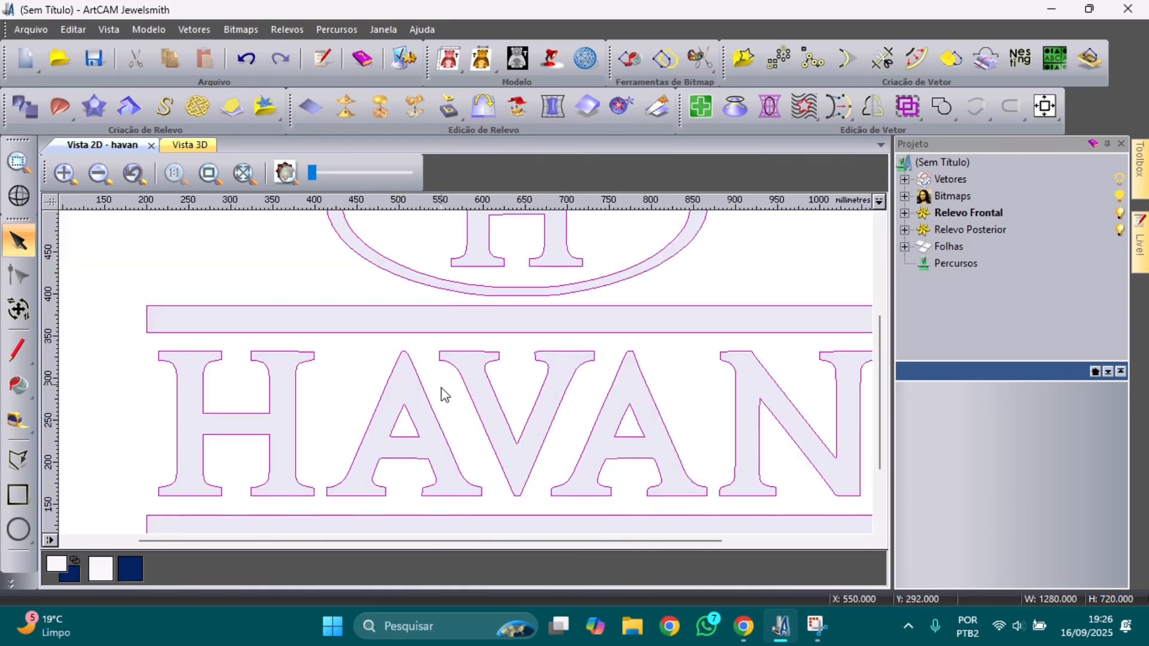
{"action": "scroll", "coordinate": [470, 375], "scroll_direction": "down", "scroll_amount": 4}
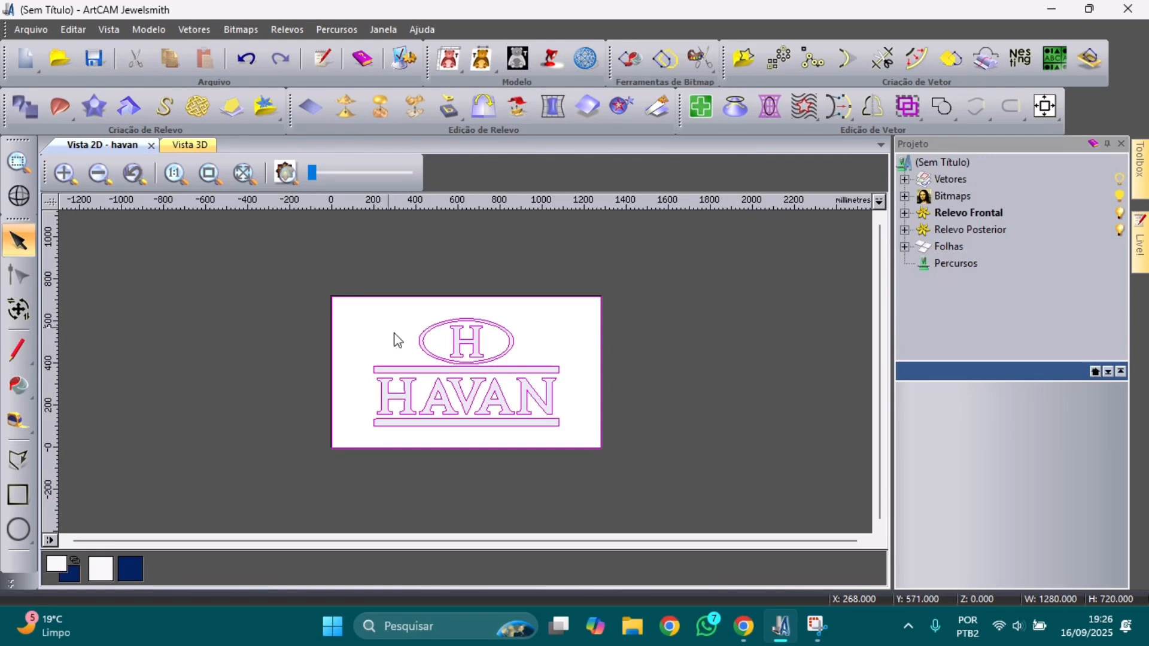
Step: Select the whole HAVAN logo with its oval H emblem and bars and copy it
{"action": "left_click_drag", "start_coordinate": [352, 308], "coordinate": [437, 363]}
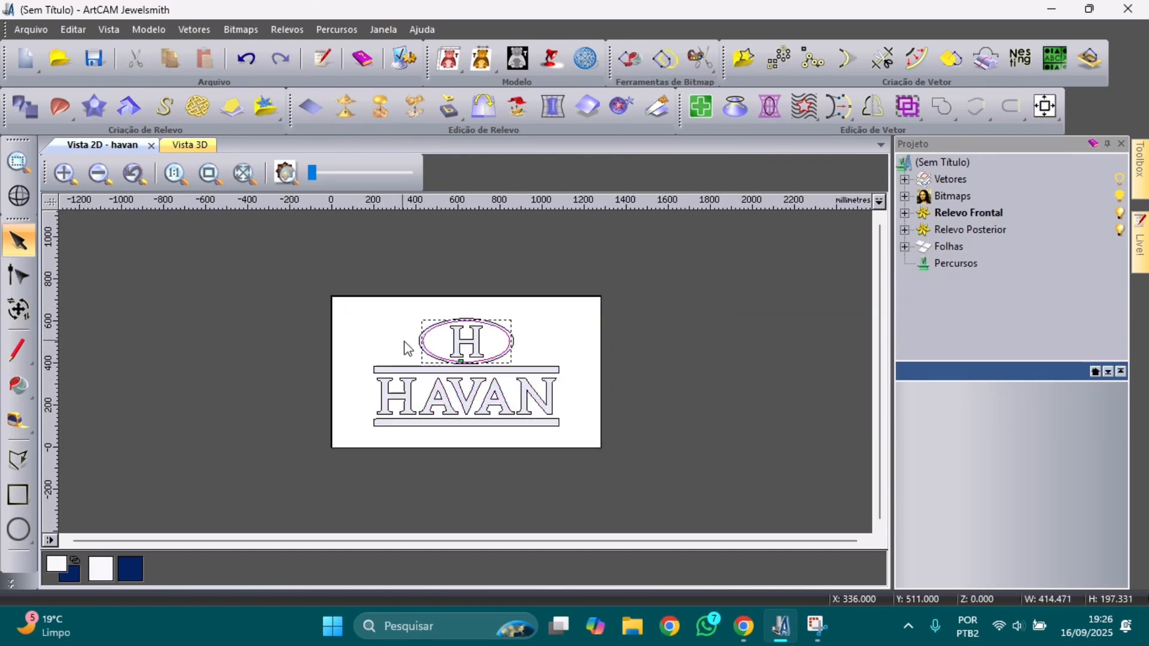
{"action": "left_click", "coordinate": [362, 311]}
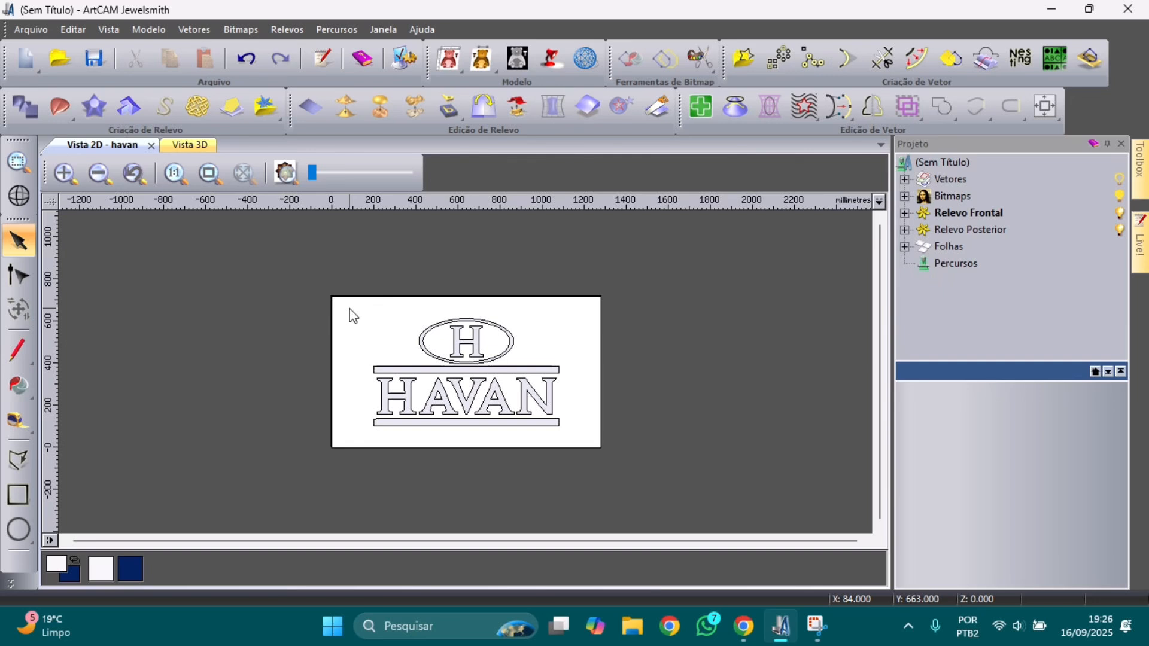
{"action": "left_click_drag", "start_coordinate": [350, 311], "coordinate": [573, 442]}
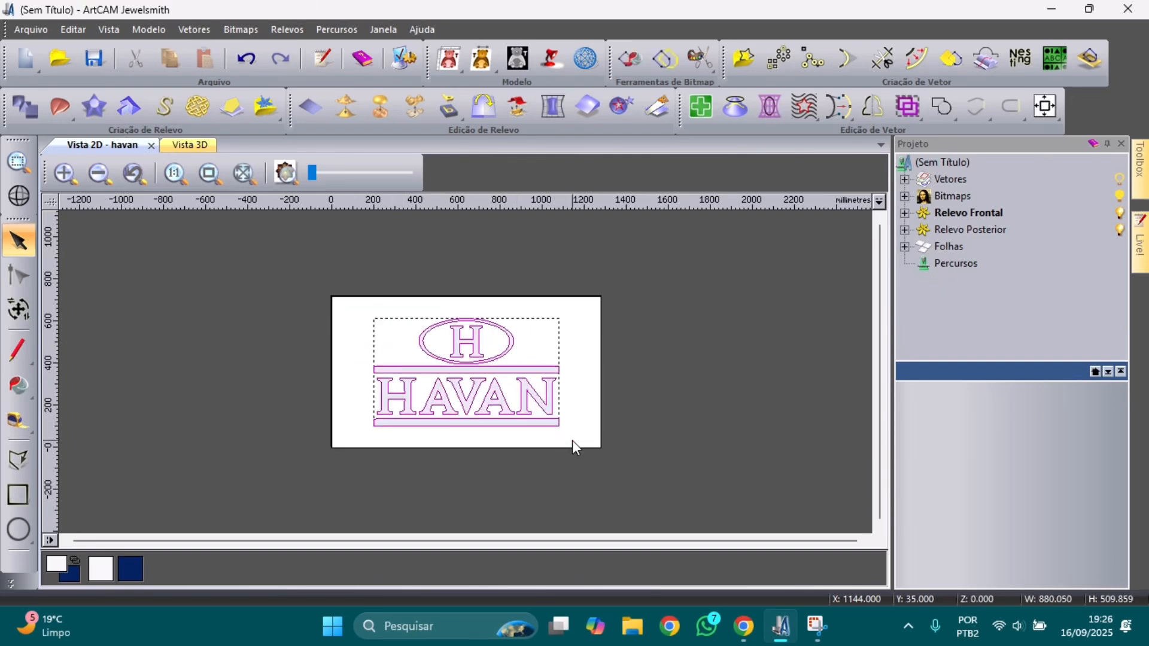
{"action": "right_click", "coordinate": [541, 414]}
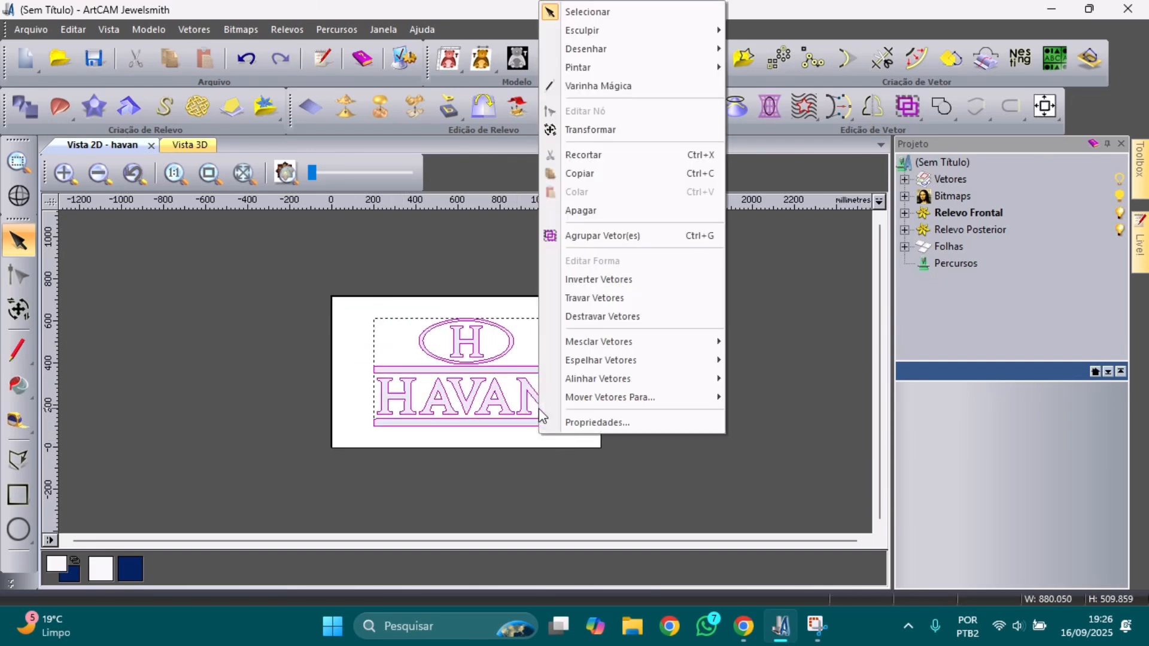
{"action": "left_click", "coordinate": [595, 175]}
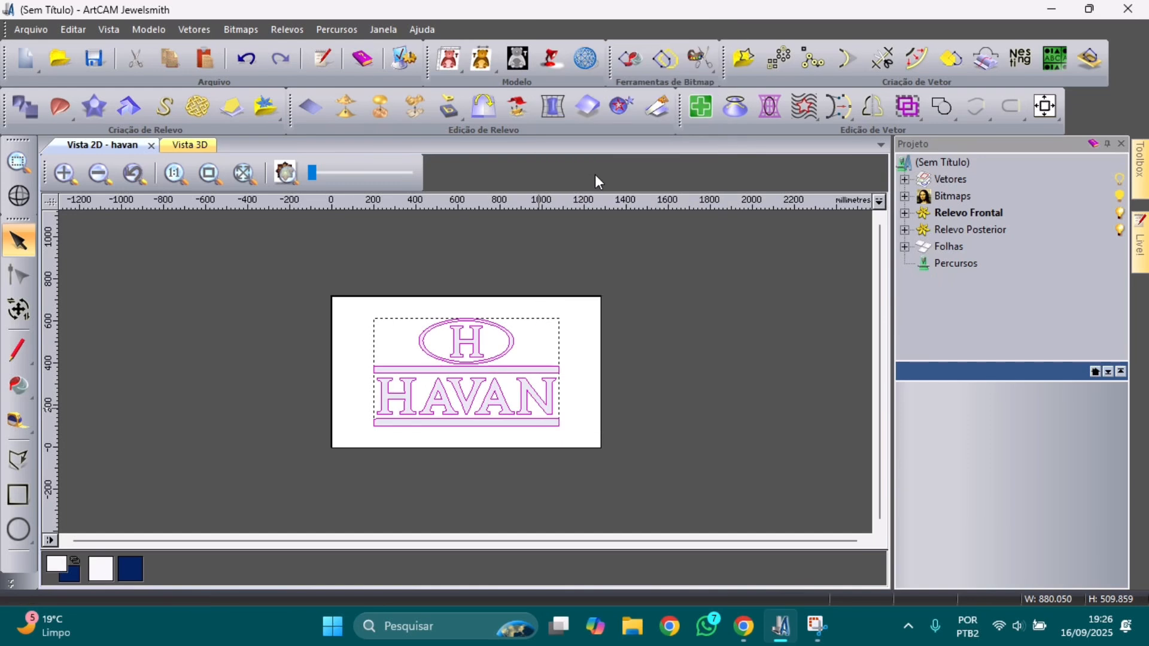
{"action": "left_click", "coordinate": [26, 63]}
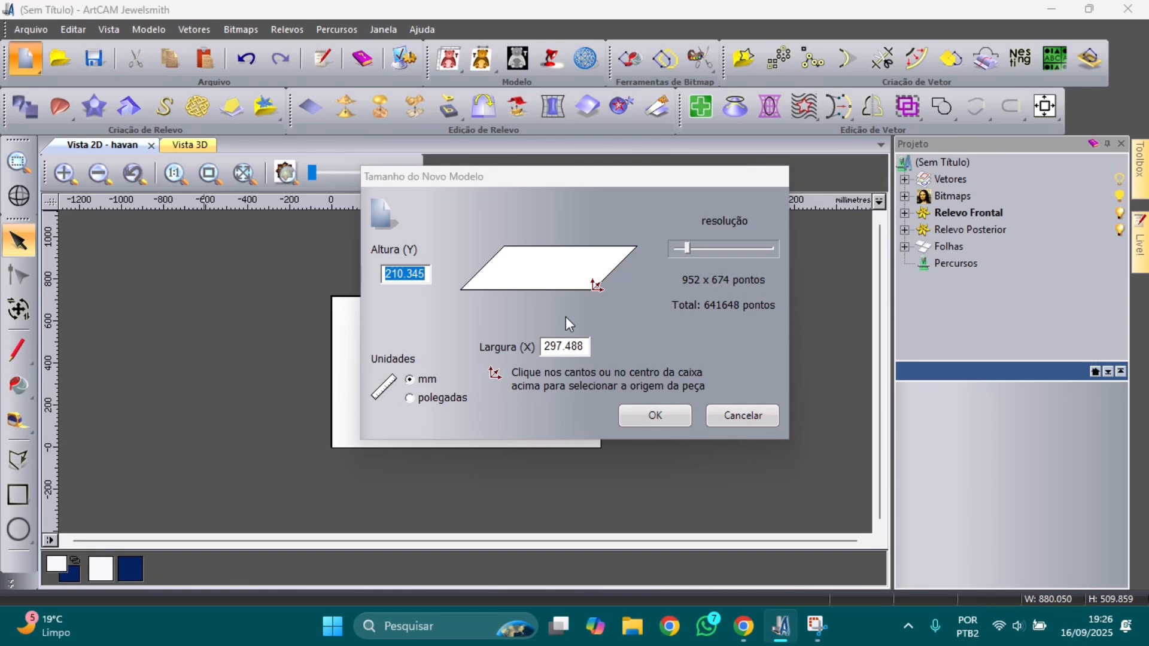
Step: Set the new model to 300 mm high by 500 mm wide with a centred origin
{"action": "left_click_drag", "start_coordinate": [427, 273], "coordinate": [367, 273]}
{"action": "type", "text": "50"}
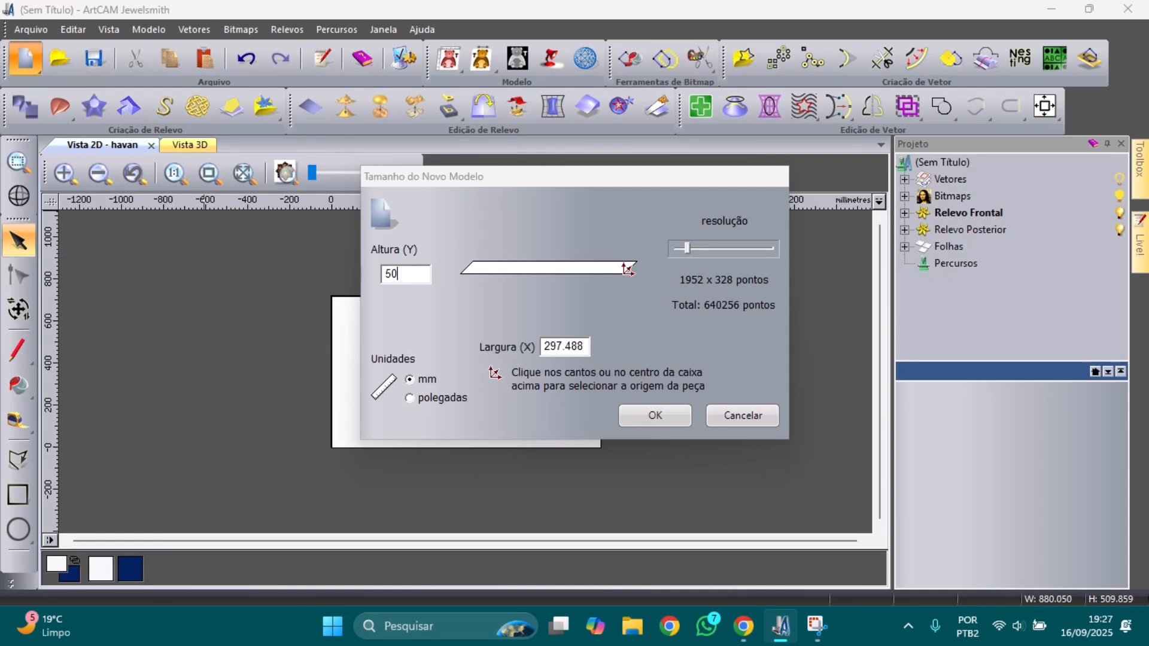
{"action": "type", "text": "0"}
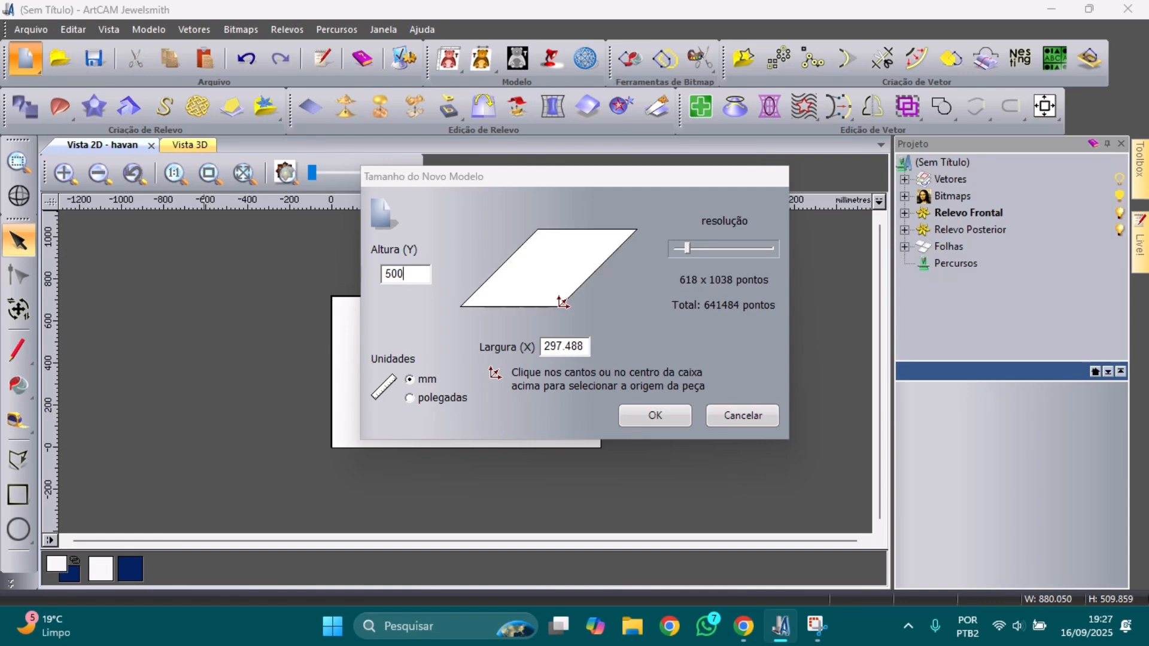
{"action": "key", "text": "BackSpace"}
{"action": "key", "text": "BackSpace"}
{"action": "key", "text": "BackSpace"}
{"action": "type", "text": "30"}
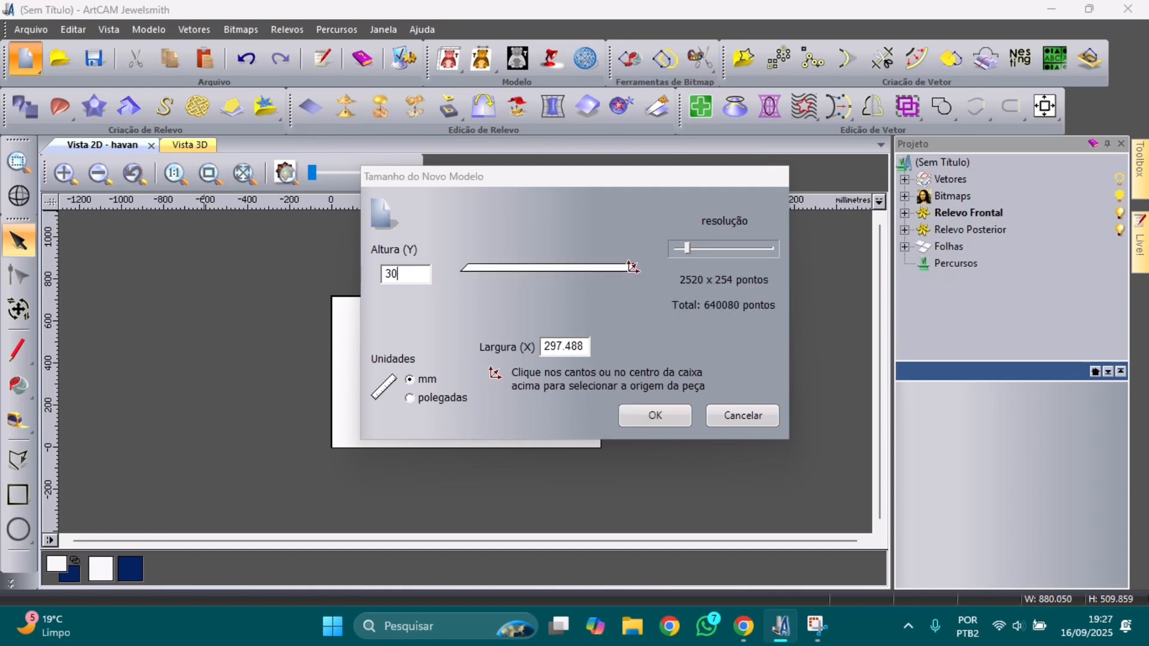
{"action": "type", "text": "0"}
{"action": "key", "text": "Tab"}
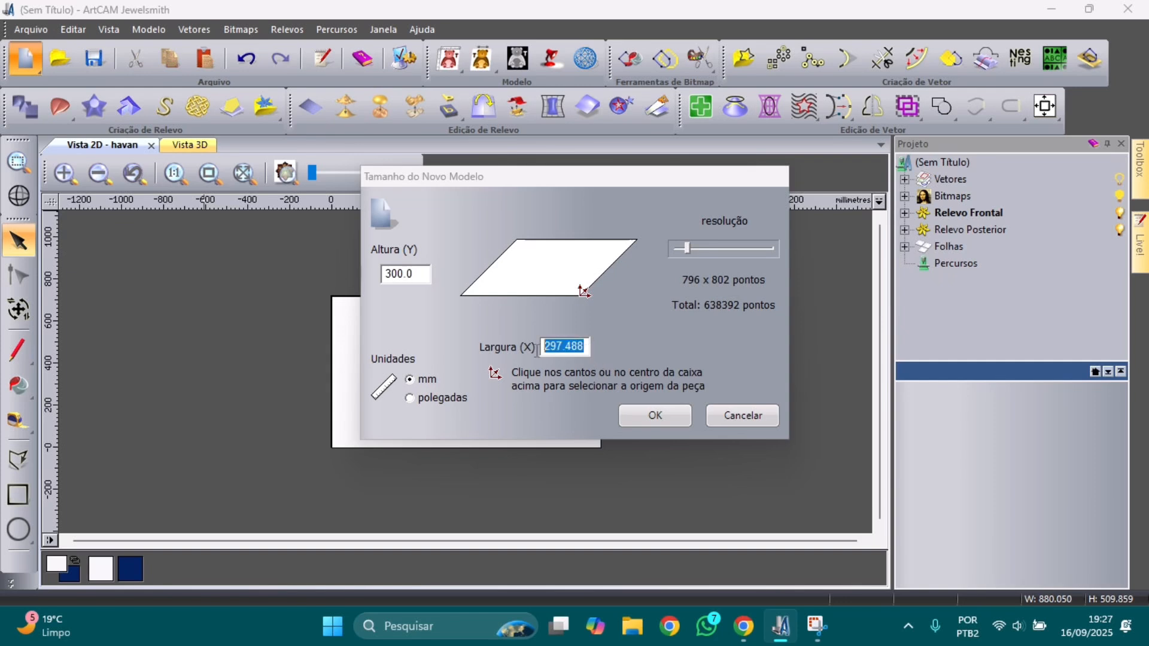
{"action": "type", "text": "500"}
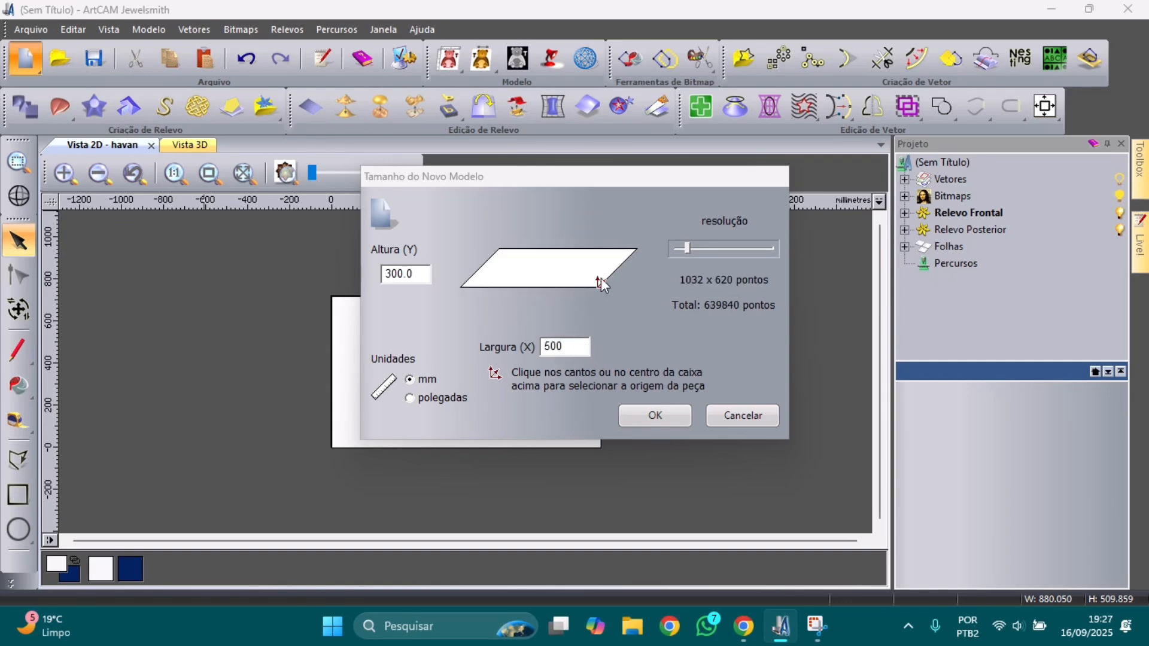
{"action": "left_click", "coordinate": [551, 266]}
{"action": "left_click", "coordinate": [648, 422]}
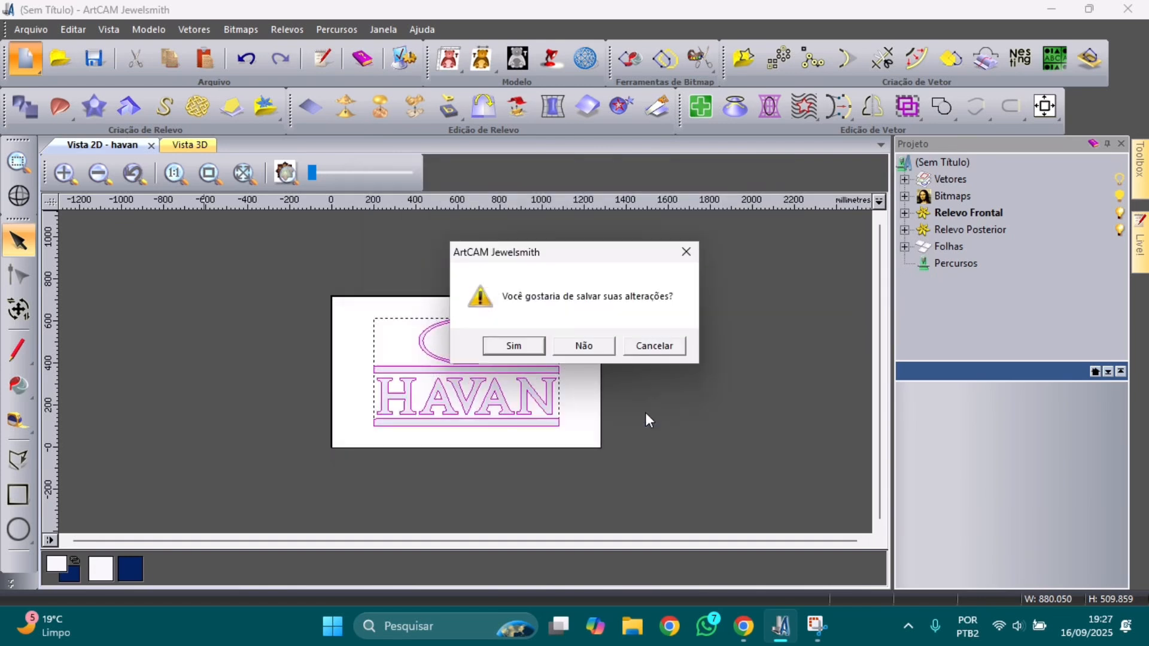
Step: Discard unsaved changes to the havan model, opening the blank 500 × 300 mm plate
{"action": "left_click", "coordinate": [593, 347]}
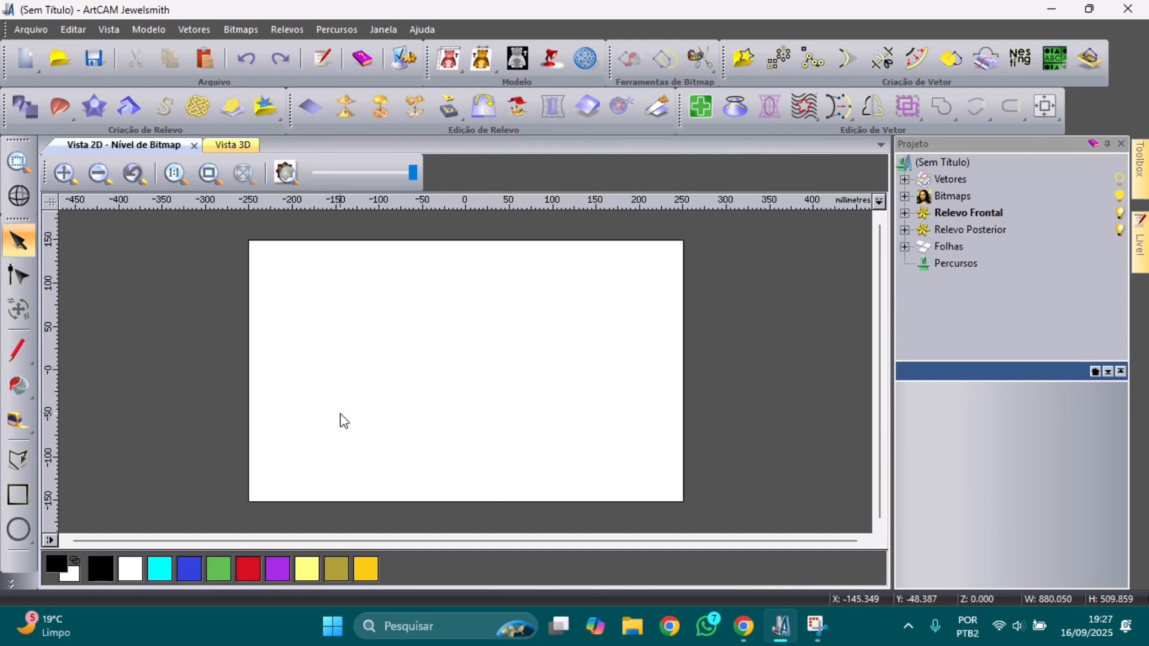
Step: Paste the HAVAN logo and scale it down to about 190 mm wide
{"action": "right_click", "coordinate": [349, 356]}
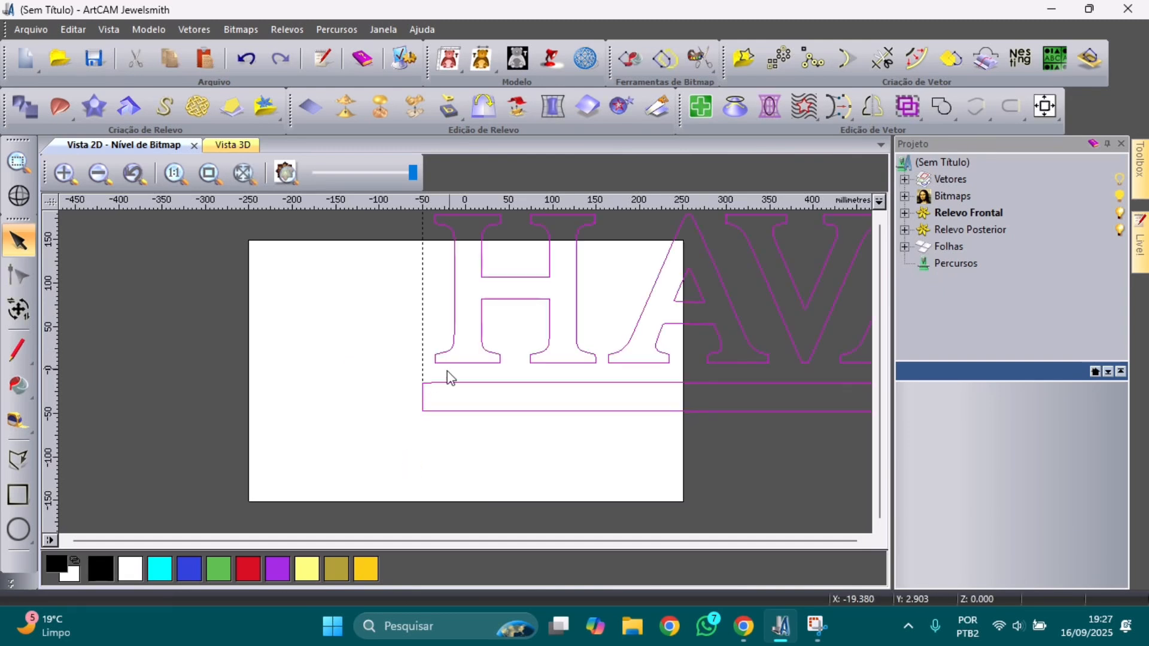
{"action": "scroll", "coordinate": [450, 360], "scroll_direction": "down", "scroll_amount": 2}
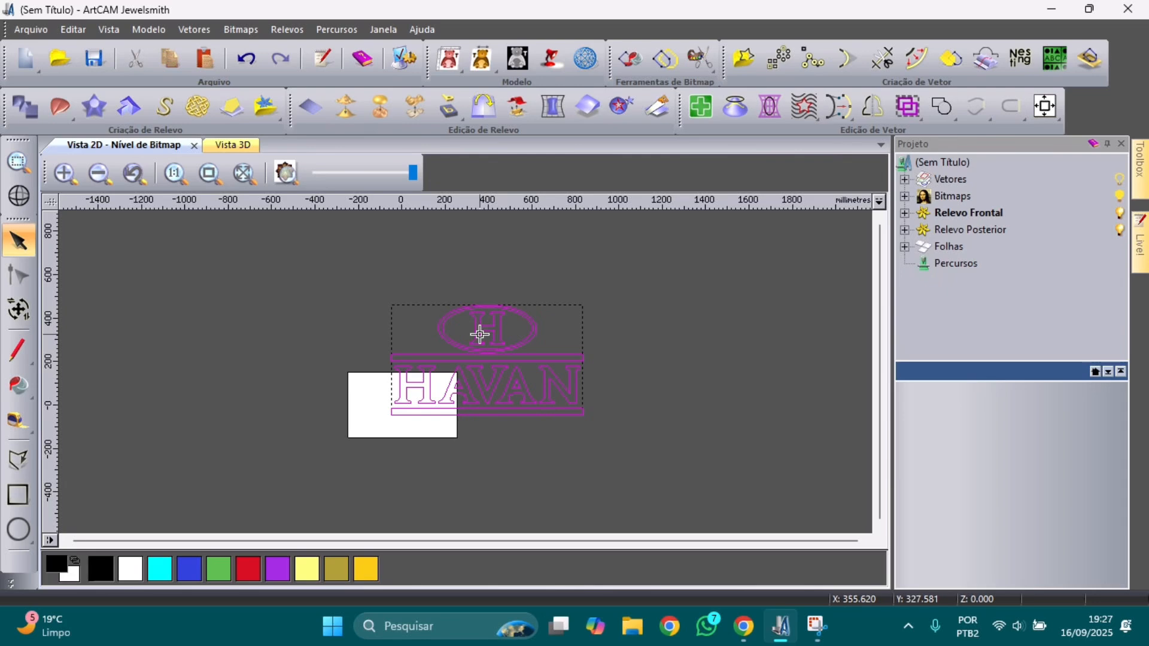
{"action": "right_click", "coordinate": [479, 335]}
{"action": "left_click", "coordinate": [533, 130]}
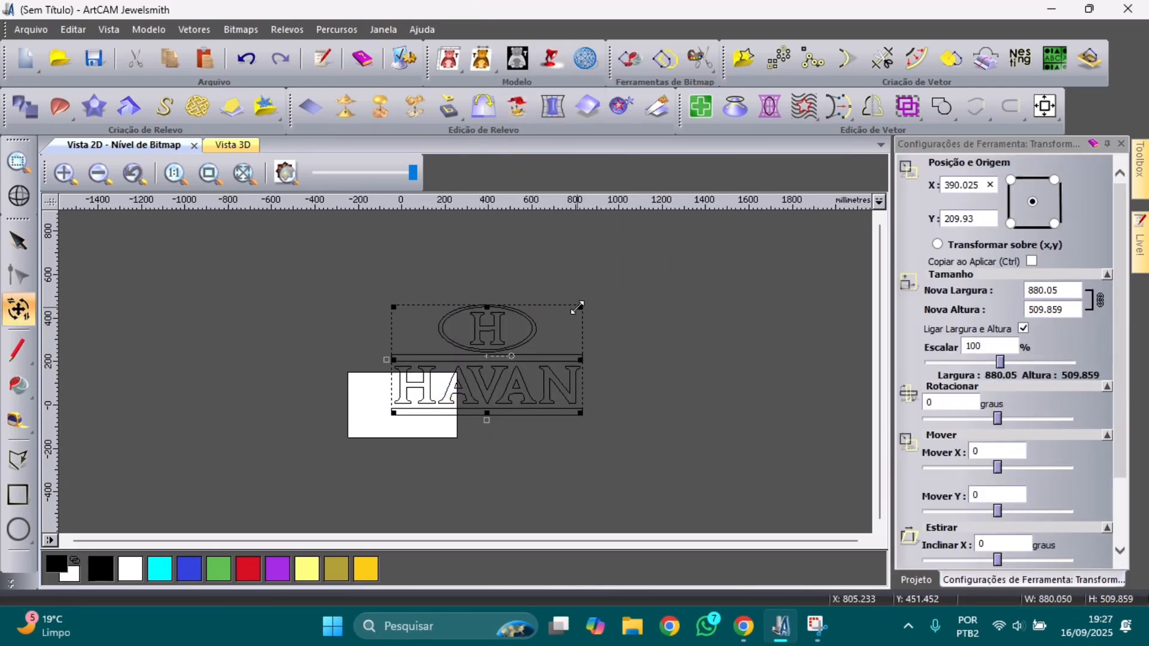
{"action": "left_click_drag", "start_coordinate": [576, 306], "coordinate": [448, 381]}
{"action": "scroll", "coordinate": [448, 380], "scroll_direction": "up", "scroll_amount": 2}
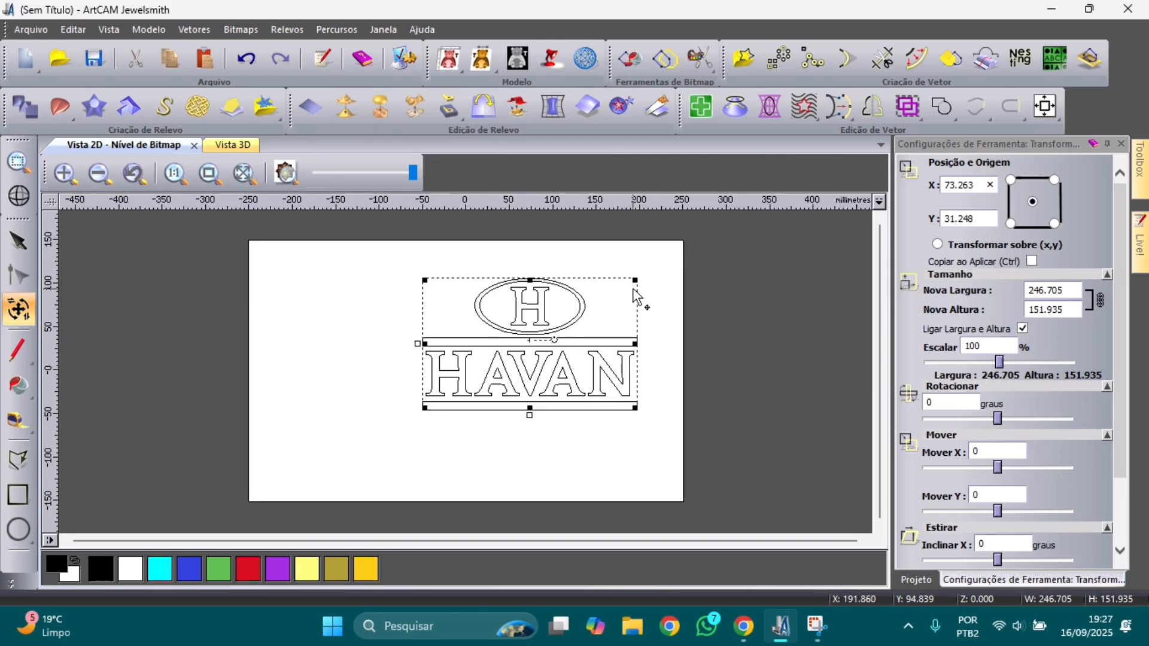
{"action": "left_click_drag", "start_coordinate": [636, 280], "coordinate": [589, 322]}
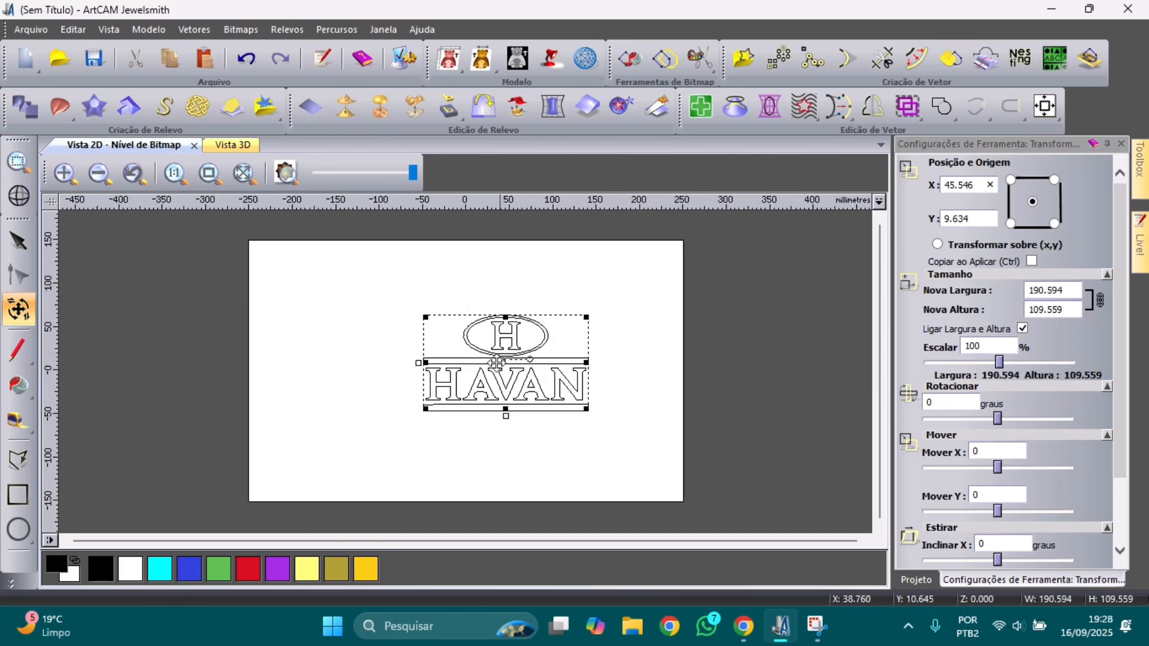
Step: Move the logo to the plate's lower-left and narrow it to about 180 mm
{"action": "left_click_drag", "start_coordinate": [508, 361], "coordinate": [342, 433]}
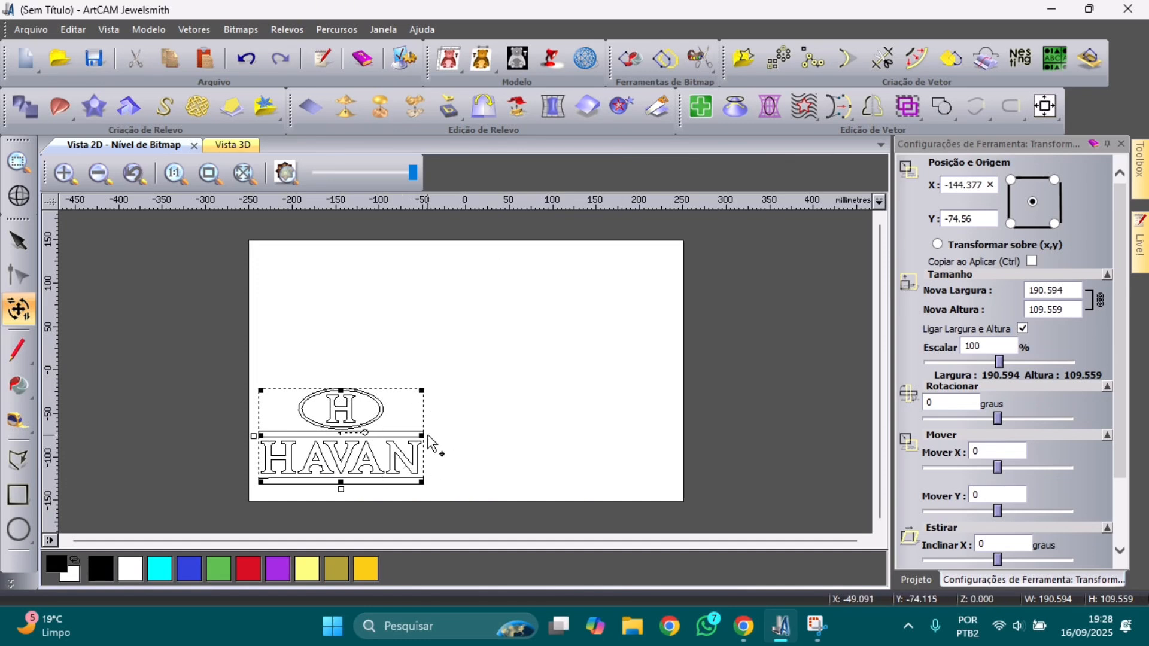
{"action": "left_click_drag", "start_coordinate": [424, 437], "coordinate": [414, 437]}
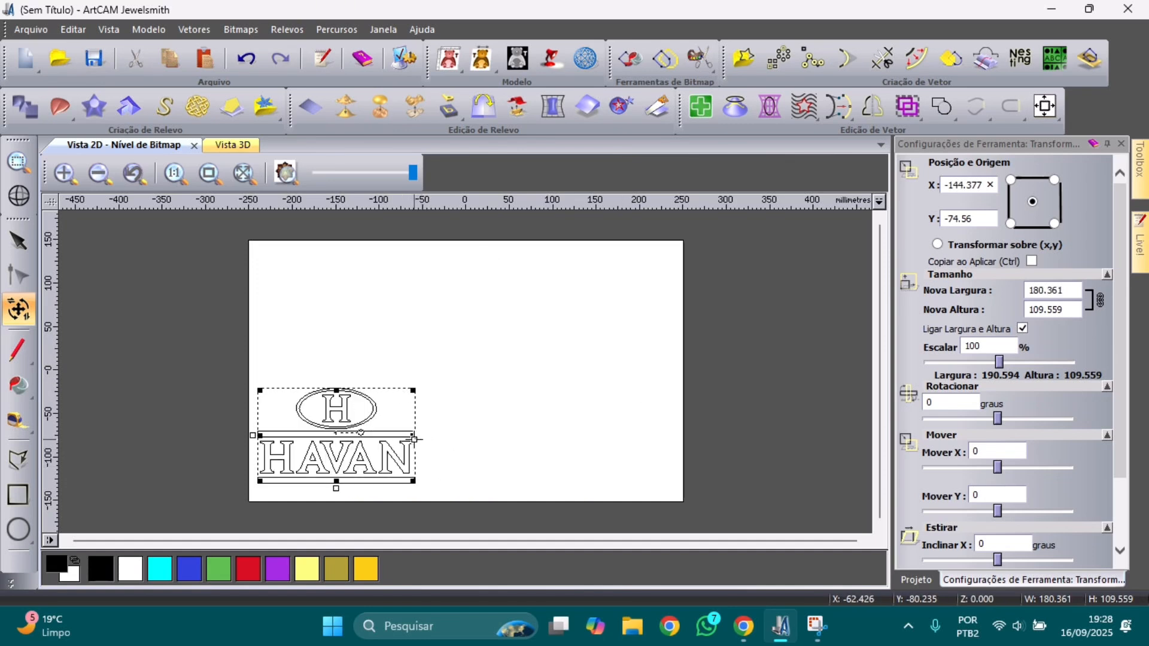
{"action": "left_click", "coordinate": [469, 455]}
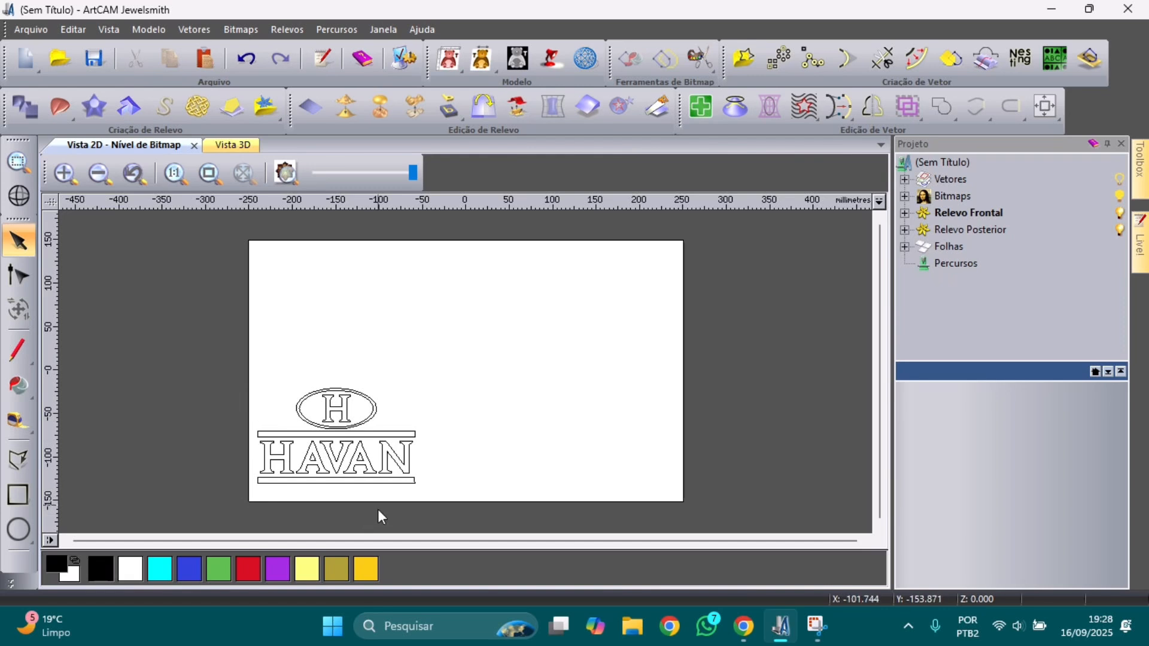
Step: Draw a 500 × 300 mm rectangle with 20 mm rounded corners
{"action": "left_click", "coordinate": [24, 495]}
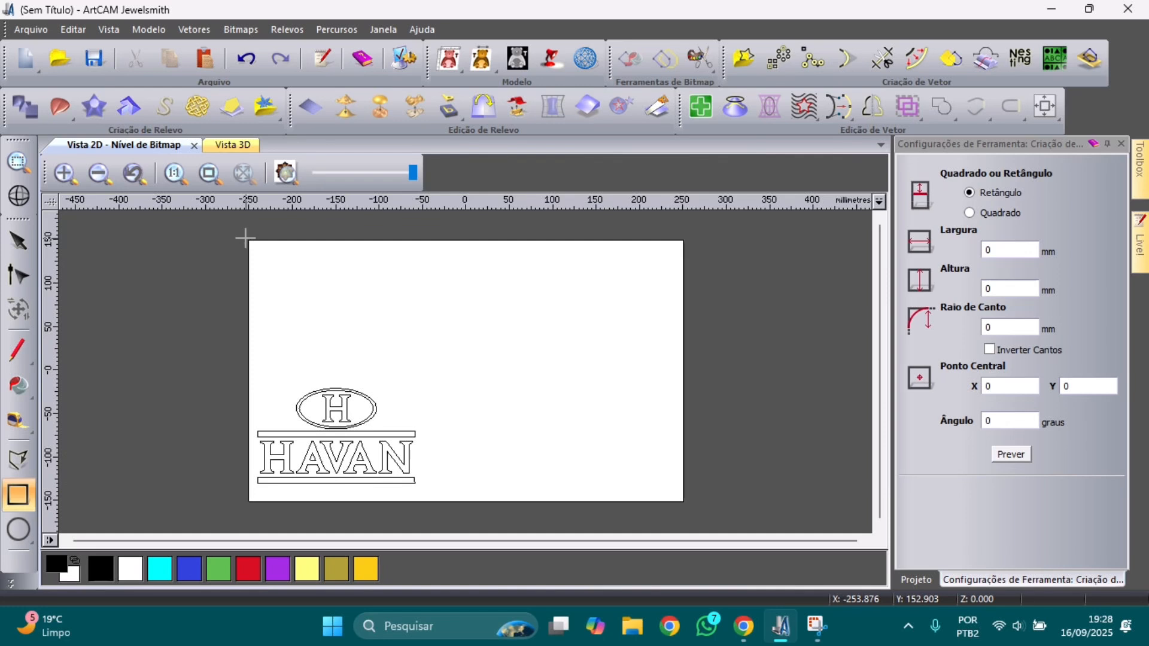
{"action": "left_click_drag", "start_coordinate": [245, 239], "coordinate": [659, 495]}
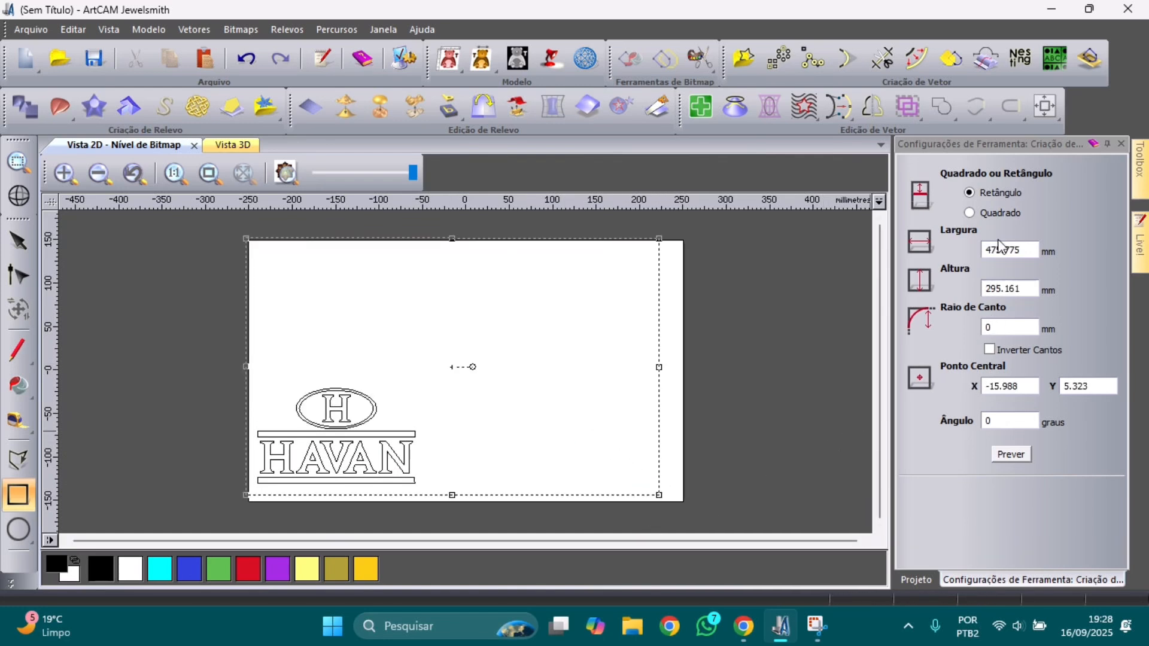
{"action": "left_click_drag", "start_coordinate": [1023, 250], "coordinate": [965, 256]}
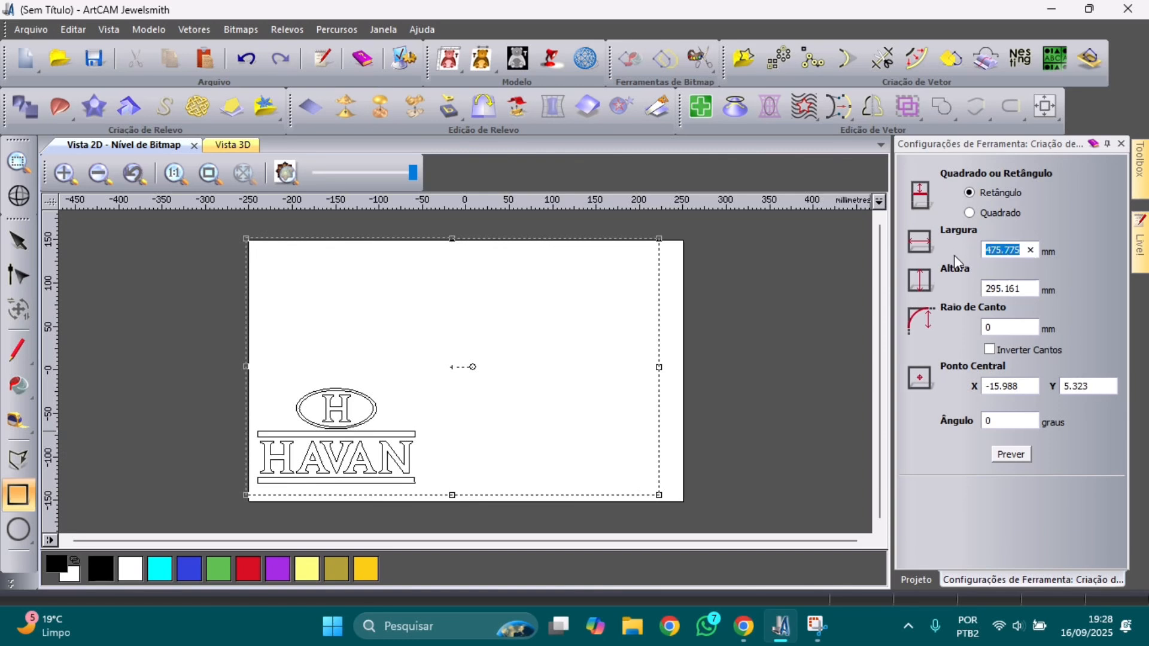
{"action": "type", "text": "500"}
{"action": "left_click_drag", "start_coordinate": [1037, 288], "coordinate": [1000, 289]}
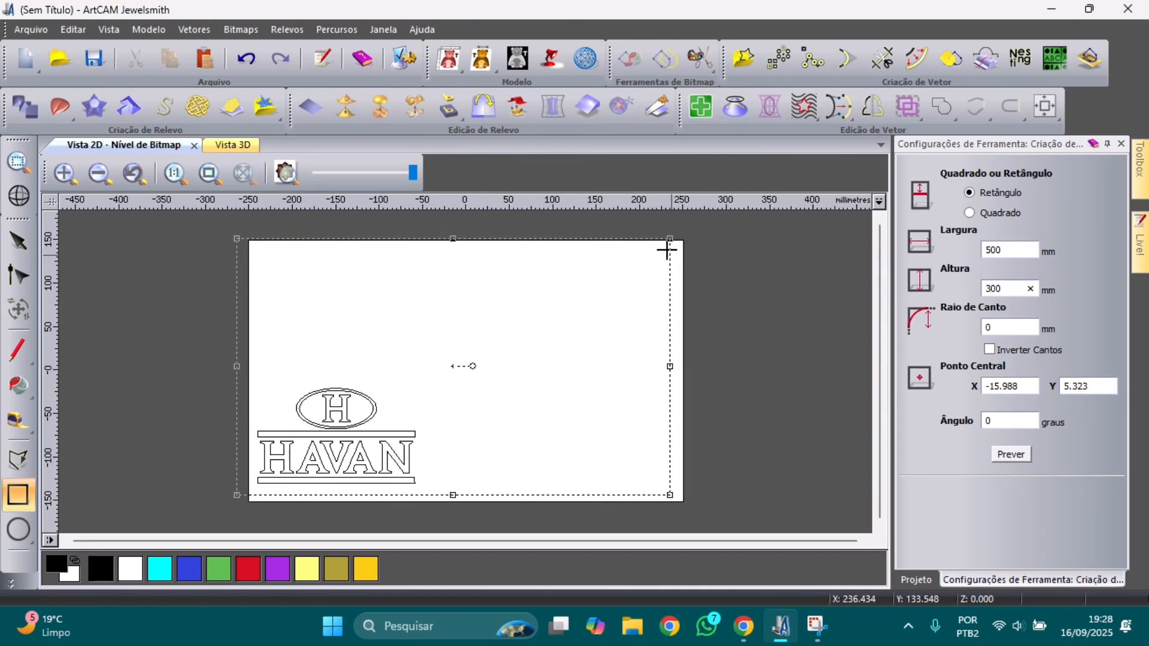
{"action": "left_click", "coordinate": [1003, 329]}
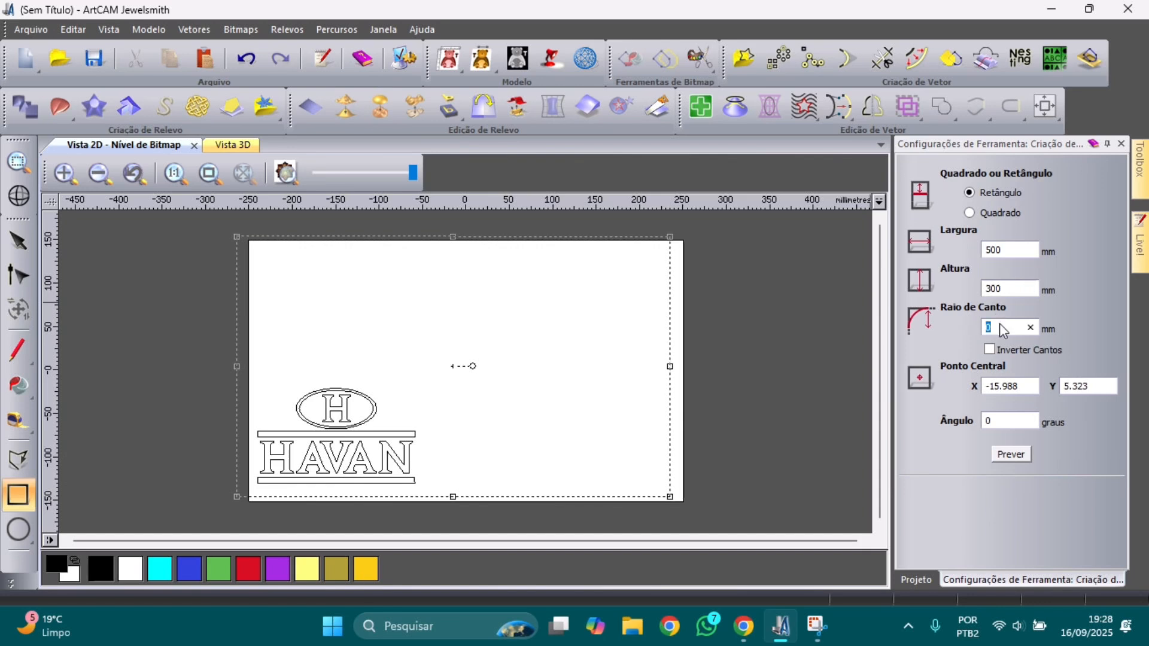
{"action": "type", "text": "20"}
{"action": "left_click", "coordinate": [1018, 457]}
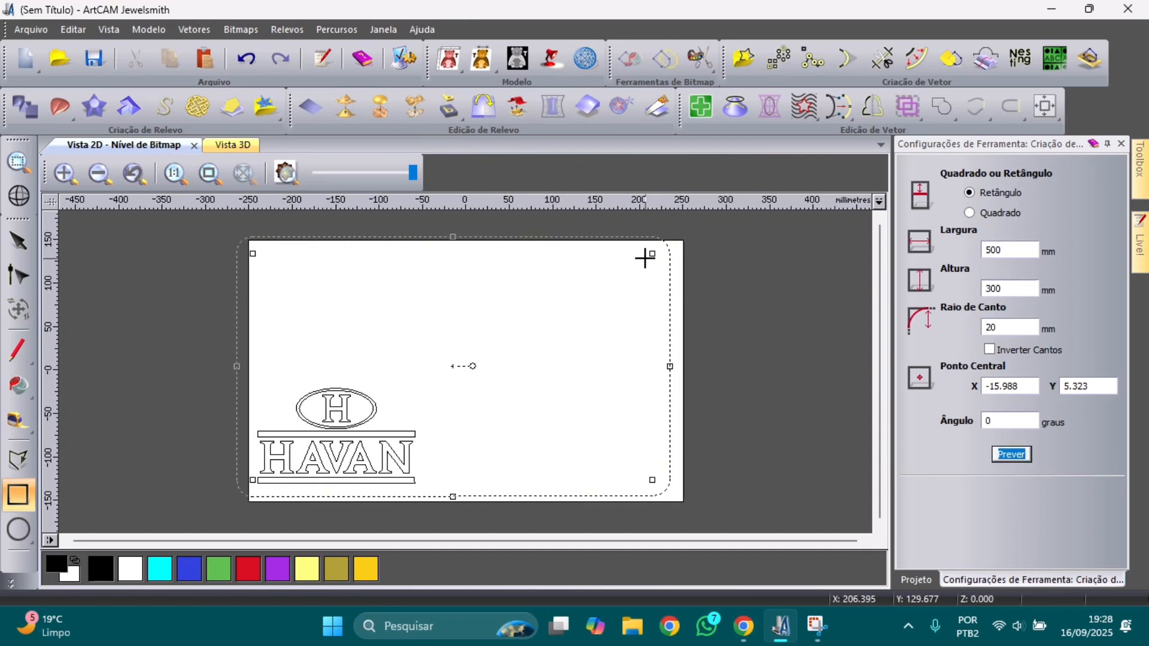
{"action": "left_click", "coordinate": [998, 327]}
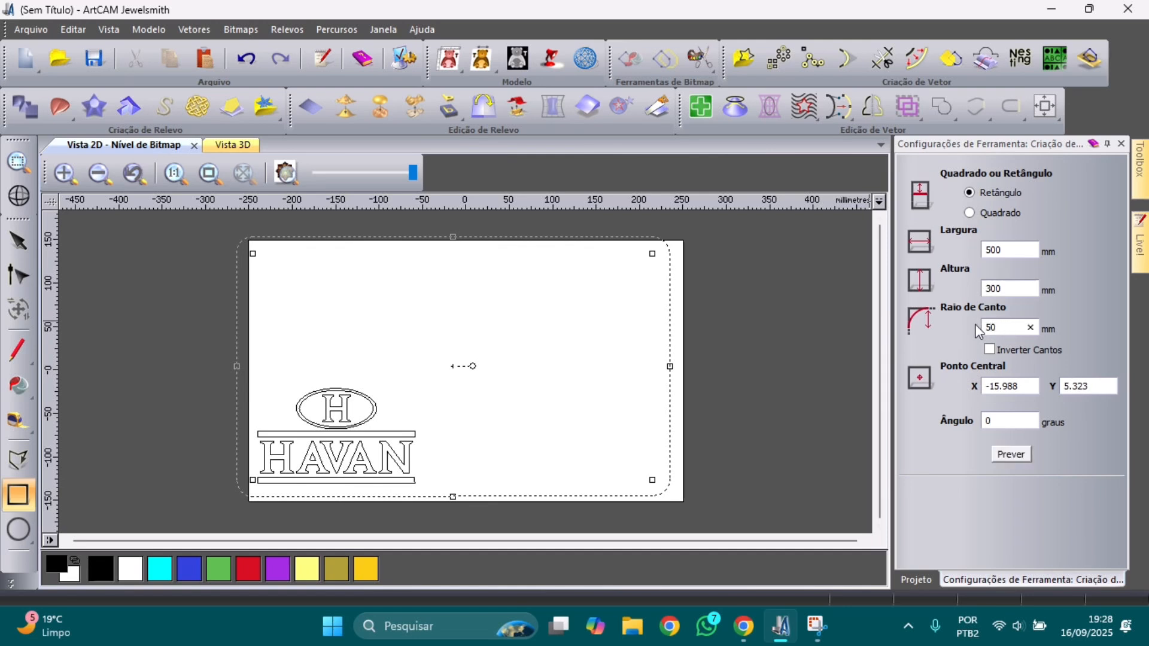
{"action": "left_click", "coordinate": [998, 456]}
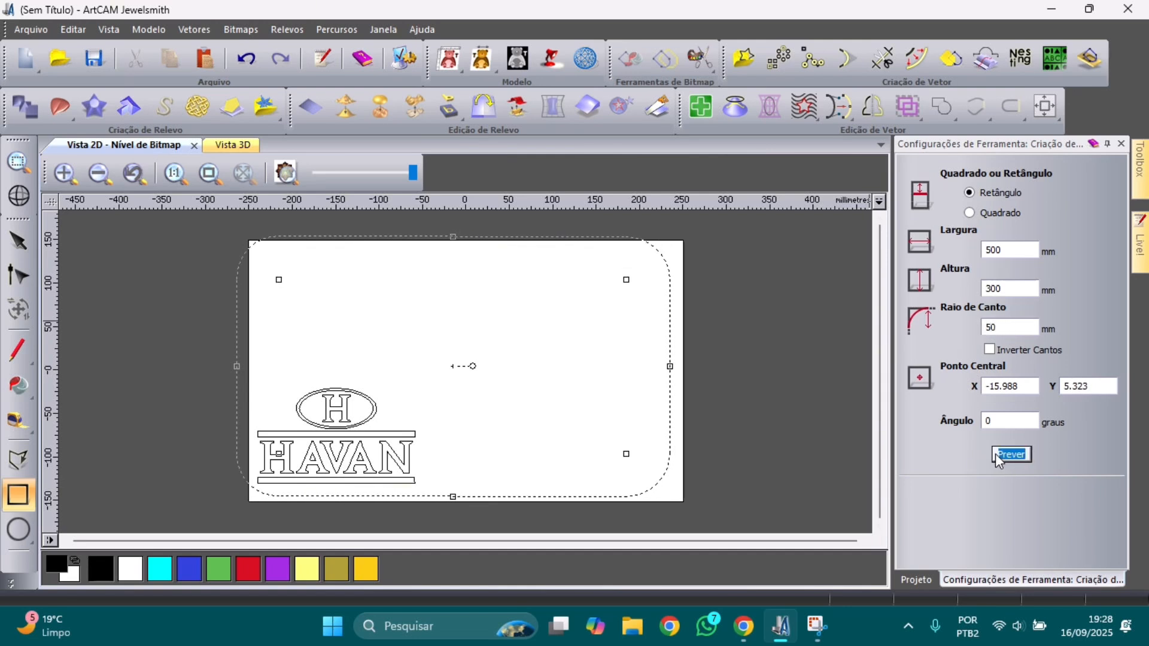
{"action": "double_click", "coordinate": [996, 328]}
{"action": "left_click", "coordinate": [998, 459]}
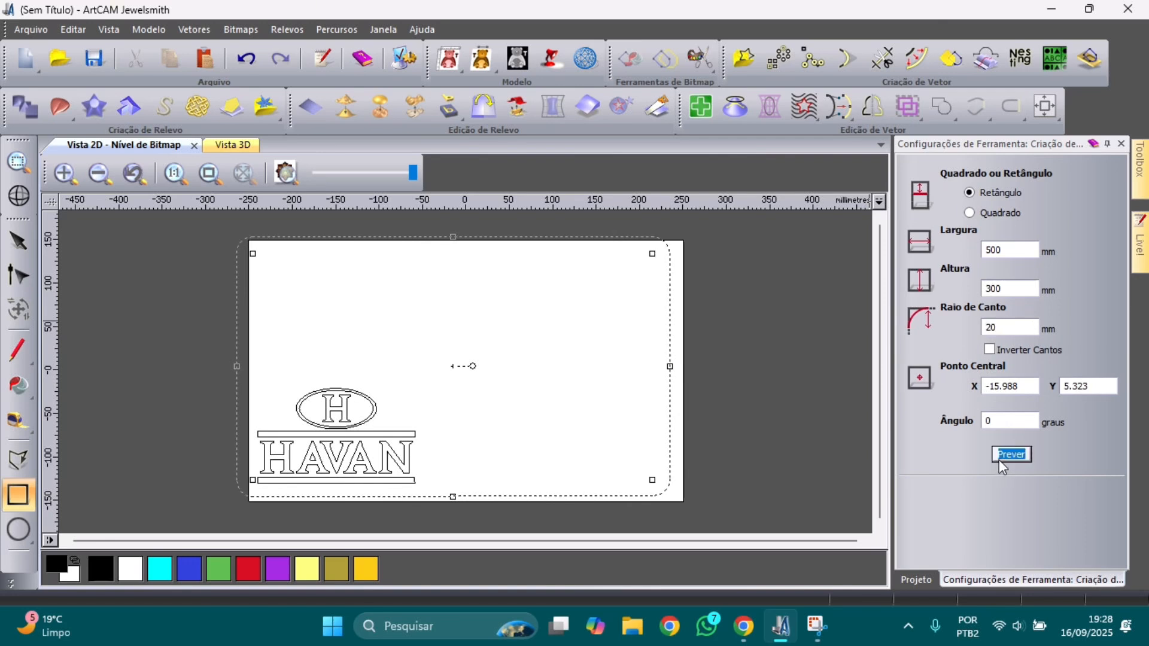
{"action": "left_click", "coordinate": [705, 394]}
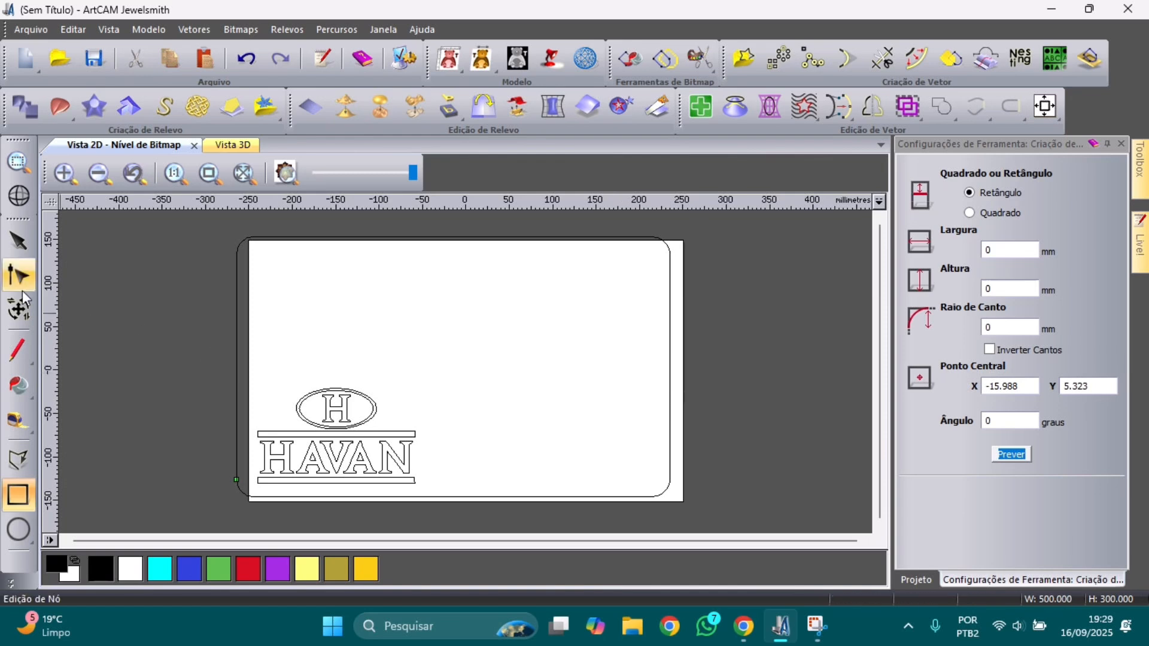
Step: Align the rectangle to the page edges with F9
{"action": "left_click", "coordinate": [9, 248]}
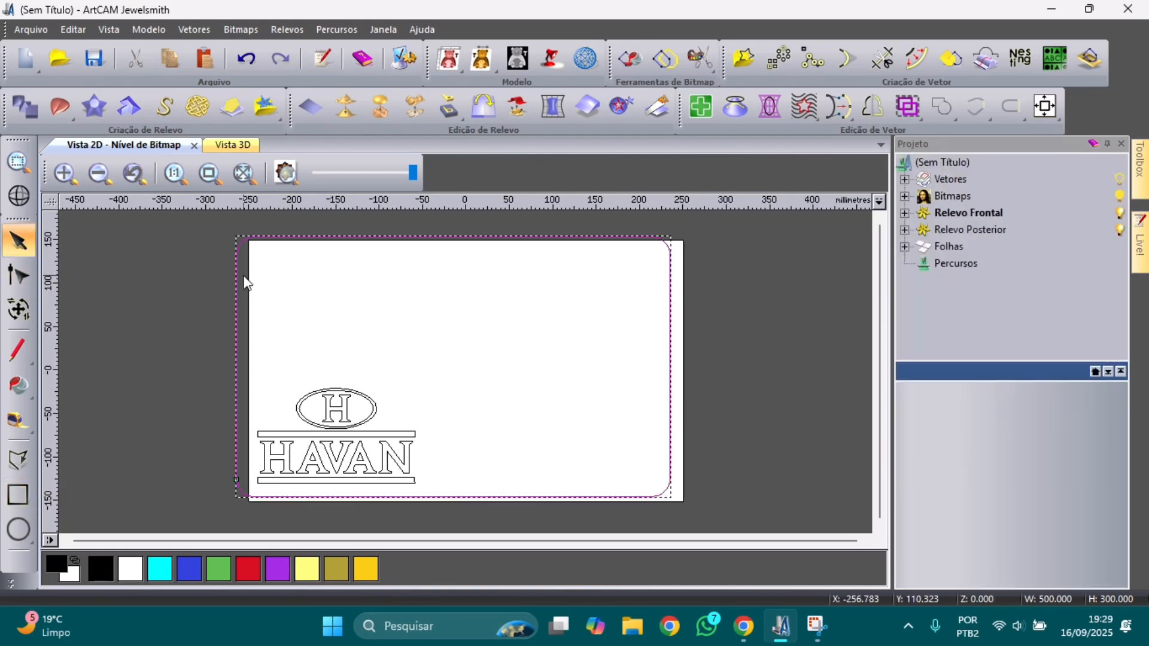
{"action": "key", "text": "F9"}
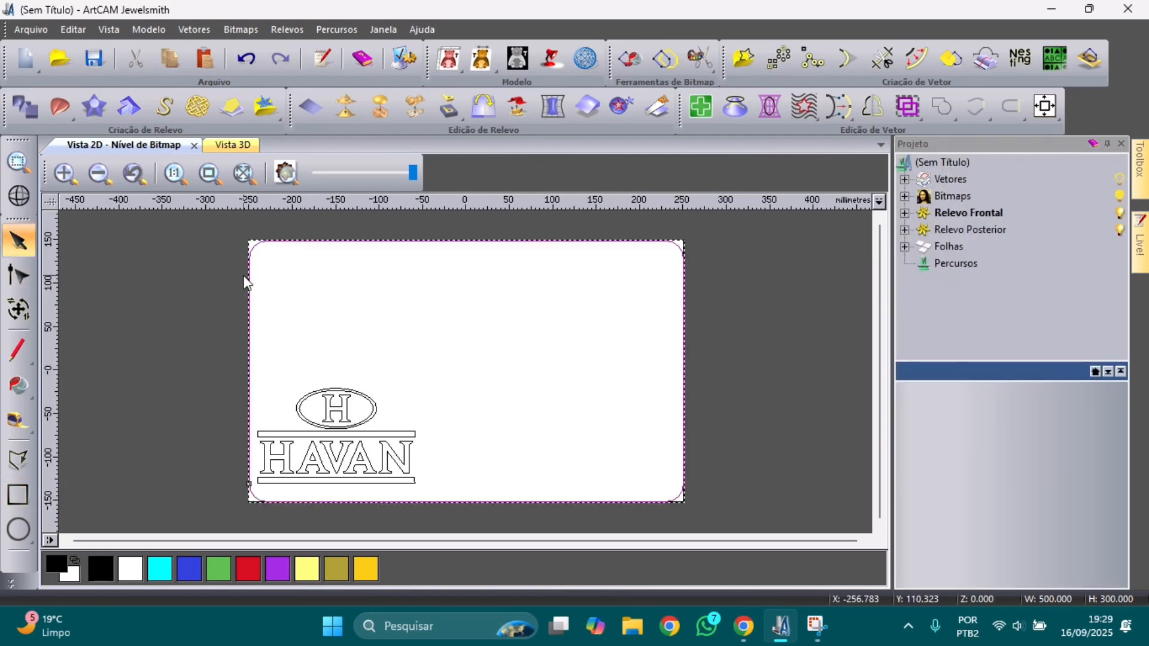
{"action": "left_click", "coordinate": [370, 328]}
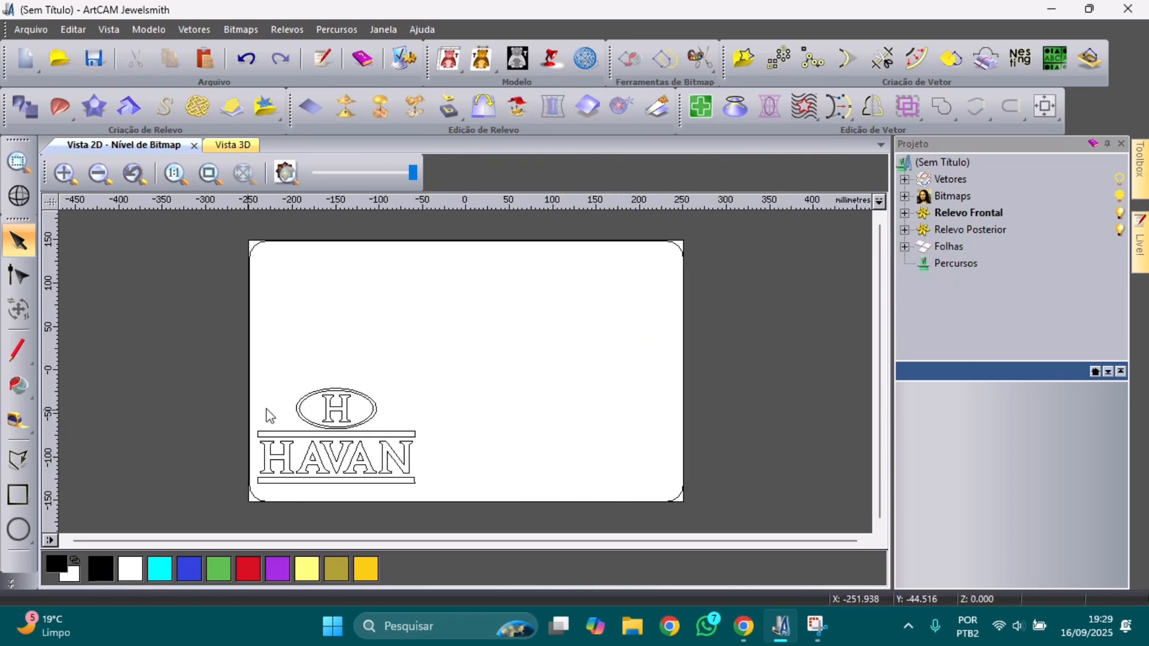
Step: Offset the selected logo vectors 20 mm outward with rounded (Raiado) corners
{"action": "left_click_drag", "start_coordinate": [197, 367], "coordinate": [476, 529]}
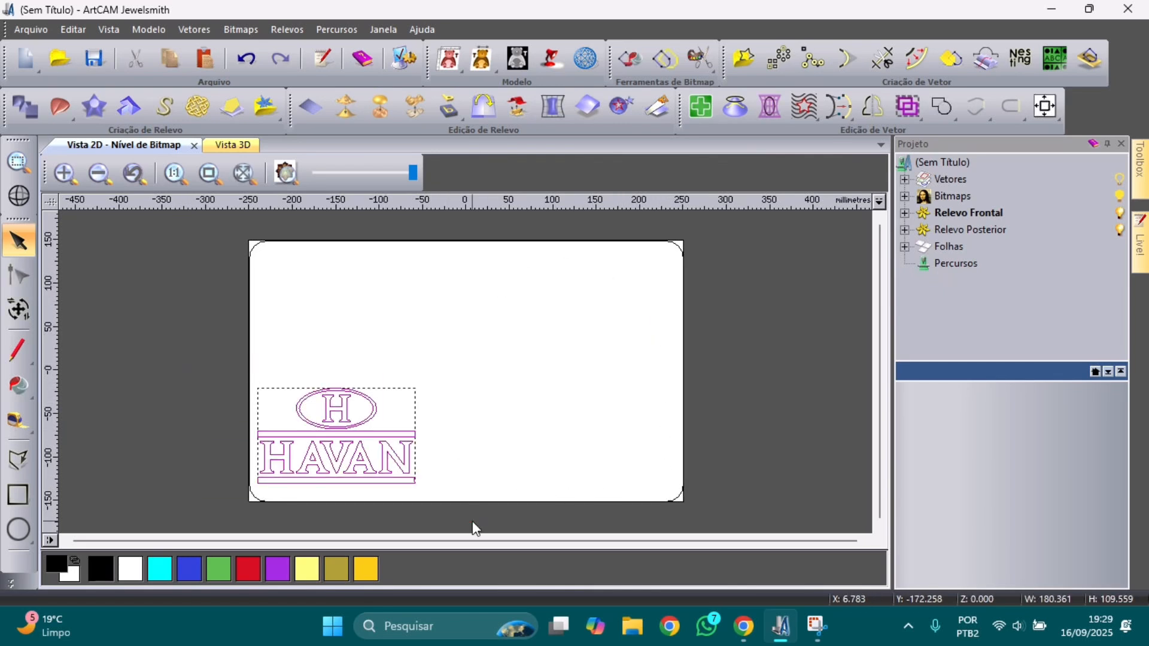
{"action": "left_click", "coordinate": [911, 64]}
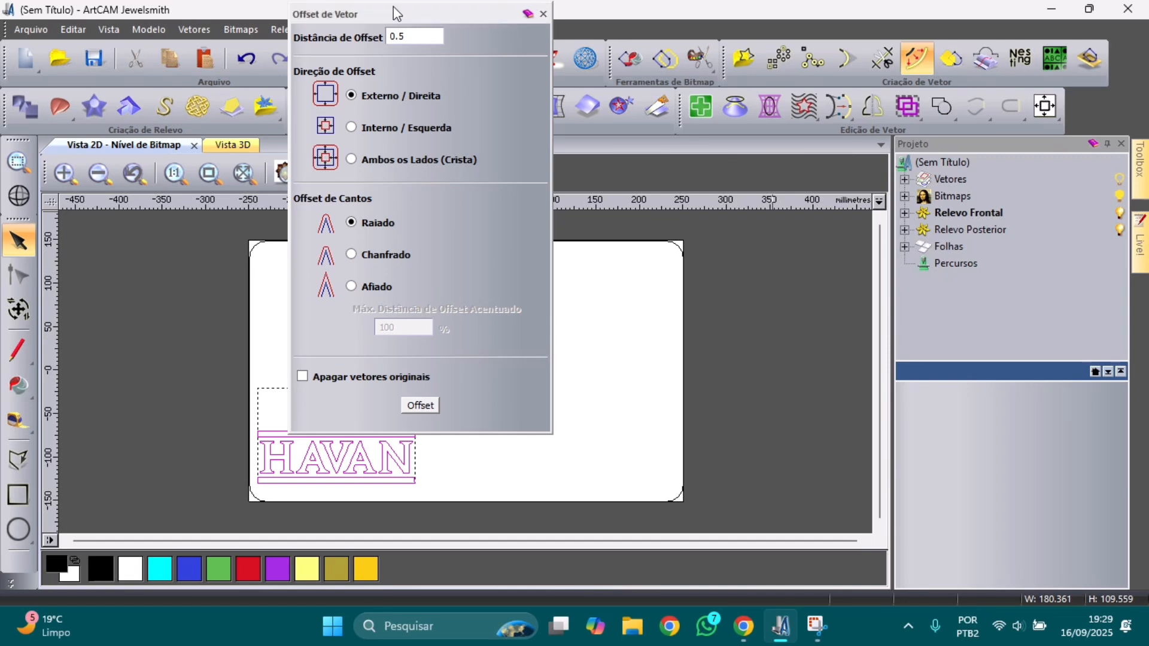
{"action": "left_click_drag", "start_coordinate": [395, 13], "coordinate": [776, 88]}
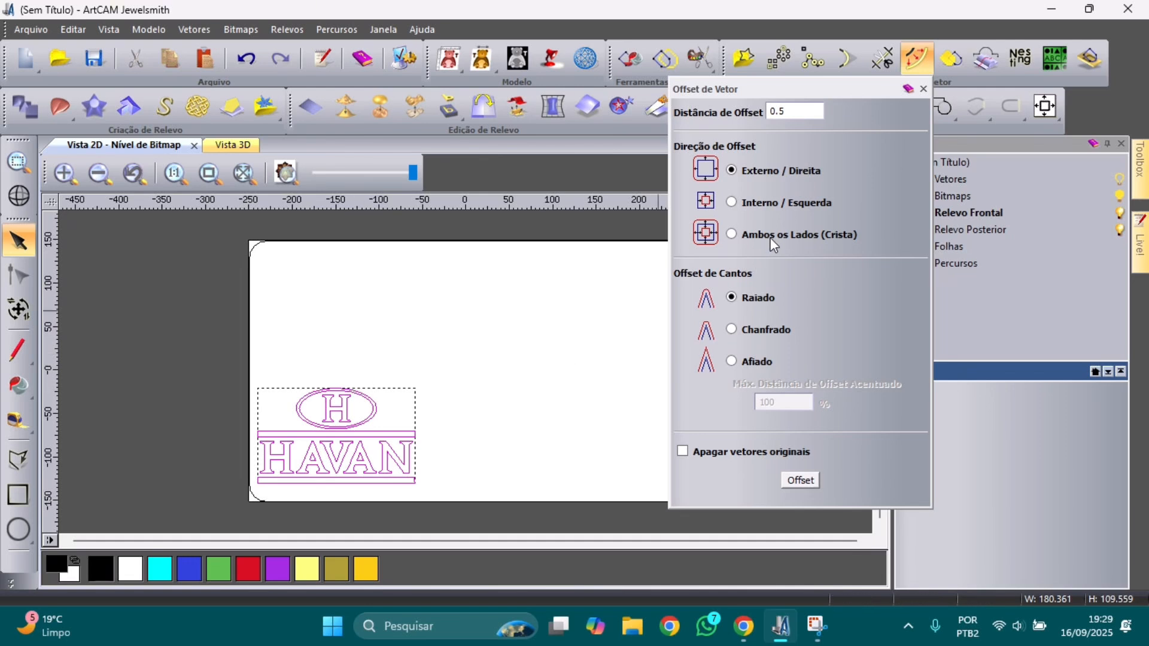
{"action": "left_click_drag", "start_coordinate": [791, 116], "coordinate": [760, 119]}
{"action": "left_click", "coordinate": [802, 482]}
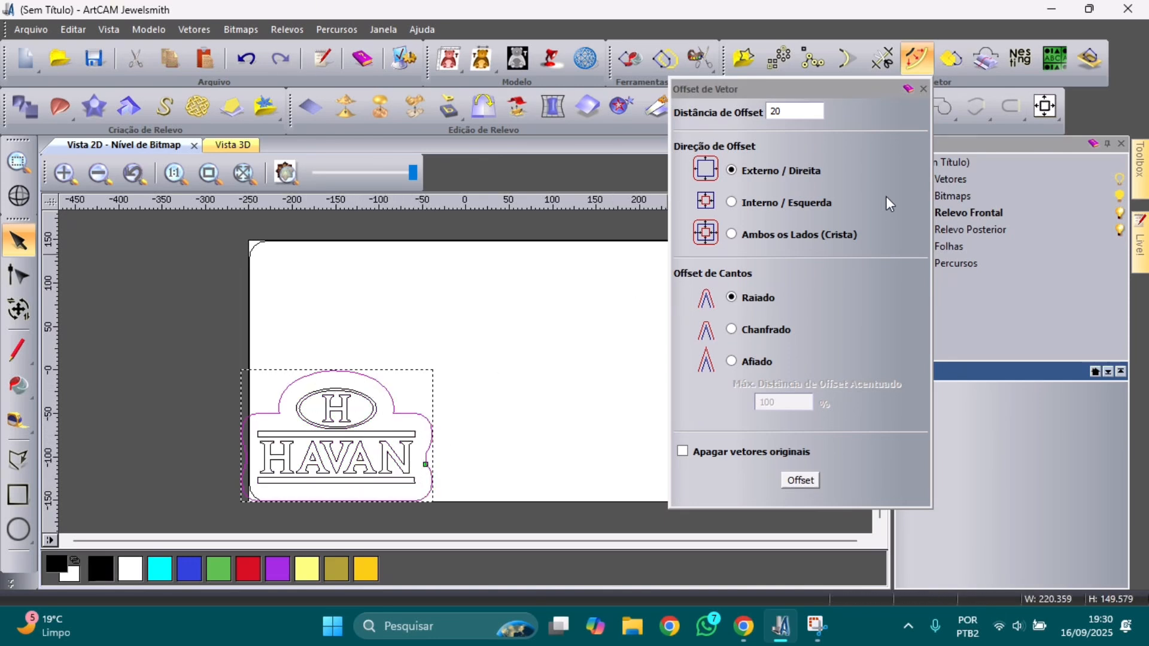
{"action": "left_click", "coordinate": [923, 90]}
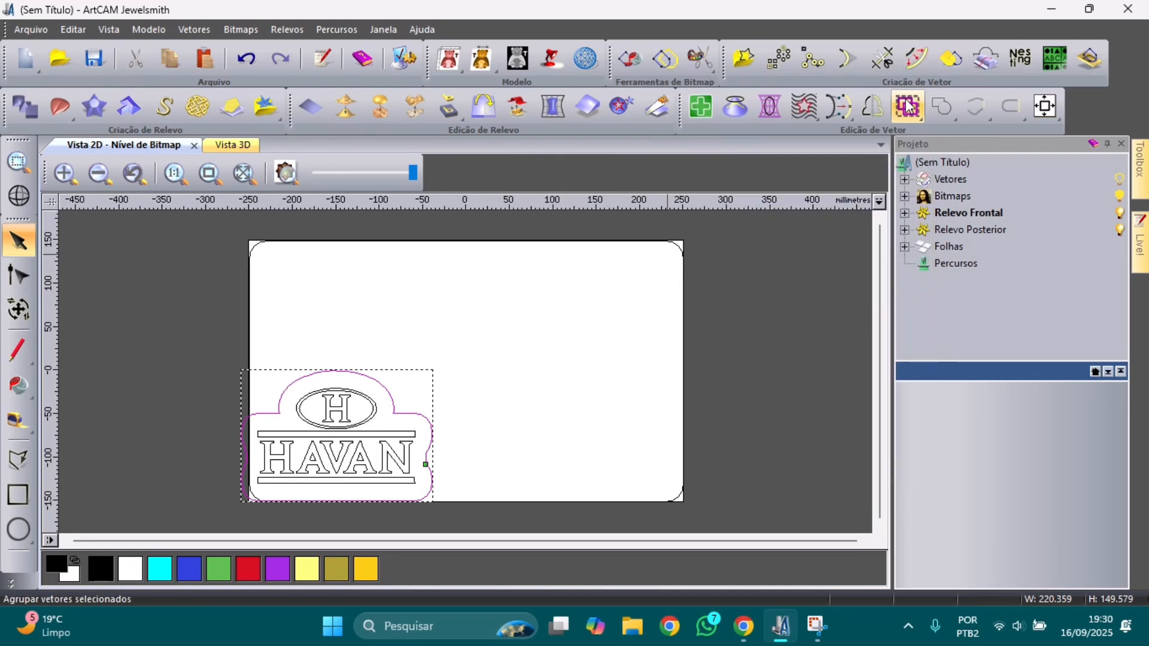
{"action": "left_click", "coordinate": [586, 340]}
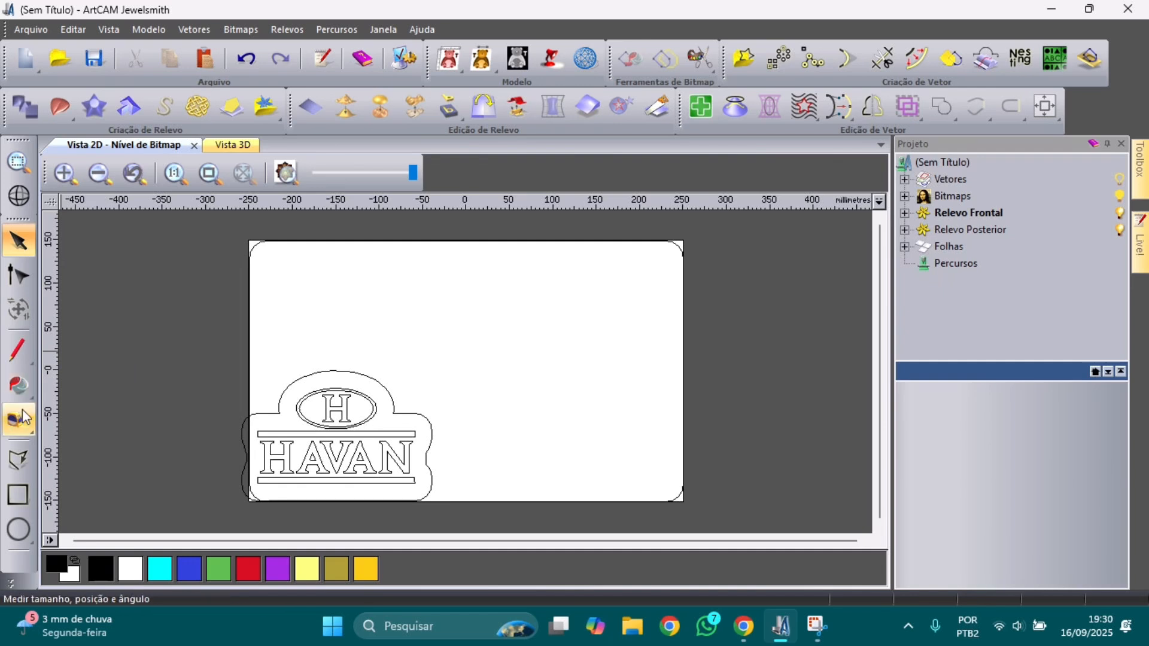
Step: Draw an inner rectangle of about 451.55 × 256.48 mm with 20 mm corner radius inside the plate border
{"action": "left_click", "coordinate": [18, 495]}
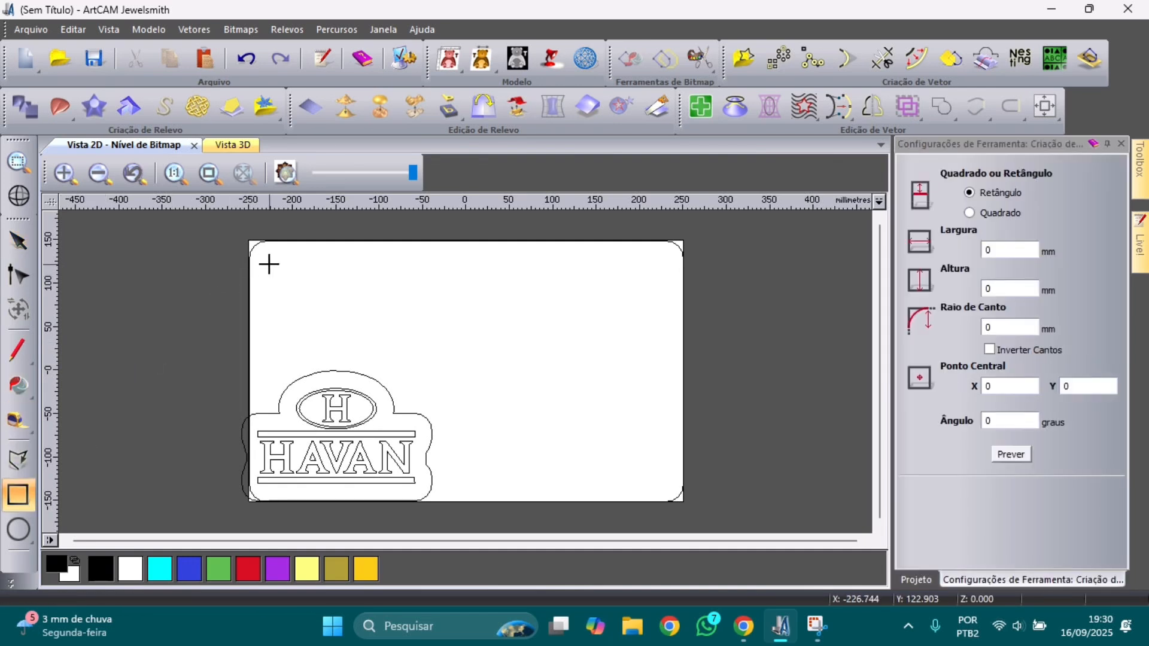
{"action": "left_click_drag", "start_coordinate": [269, 264], "coordinate": [662, 481]}
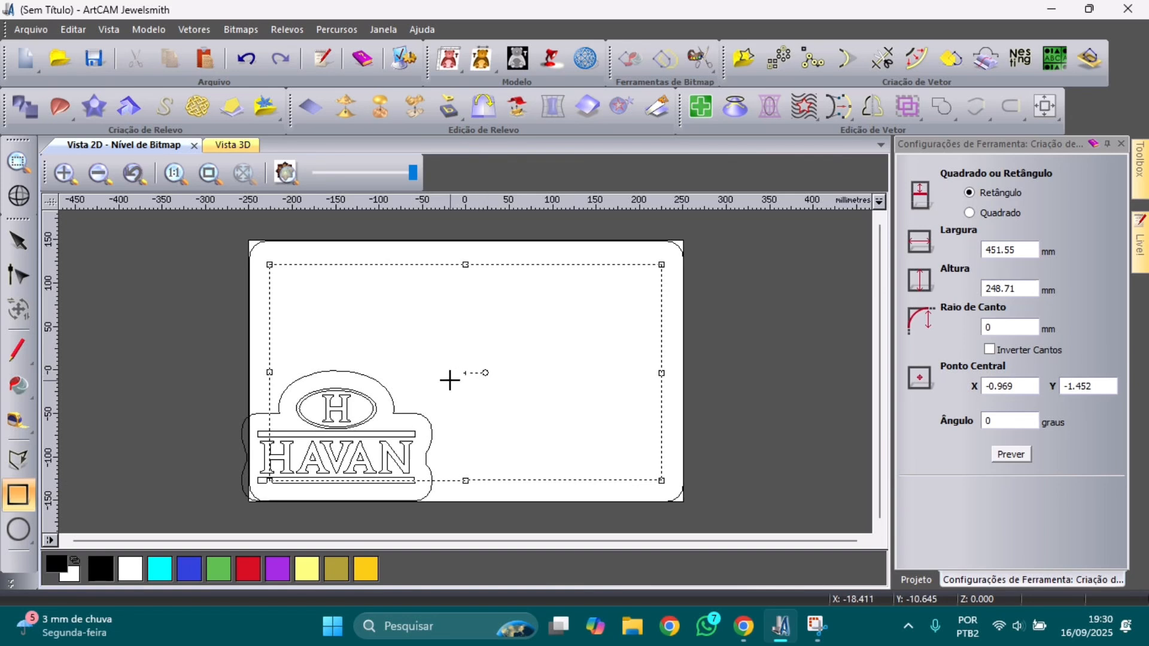
{"action": "left_click", "coordinate": [998, 327]}
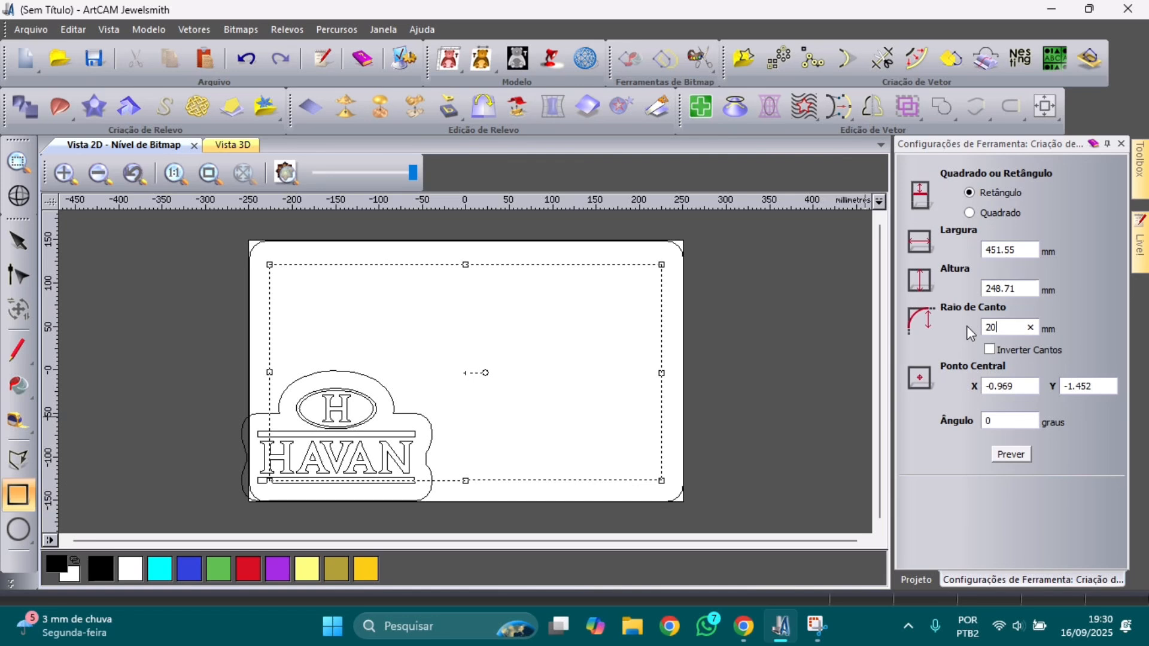
{"action": "left_click", "coordinate": [1026, 448]}
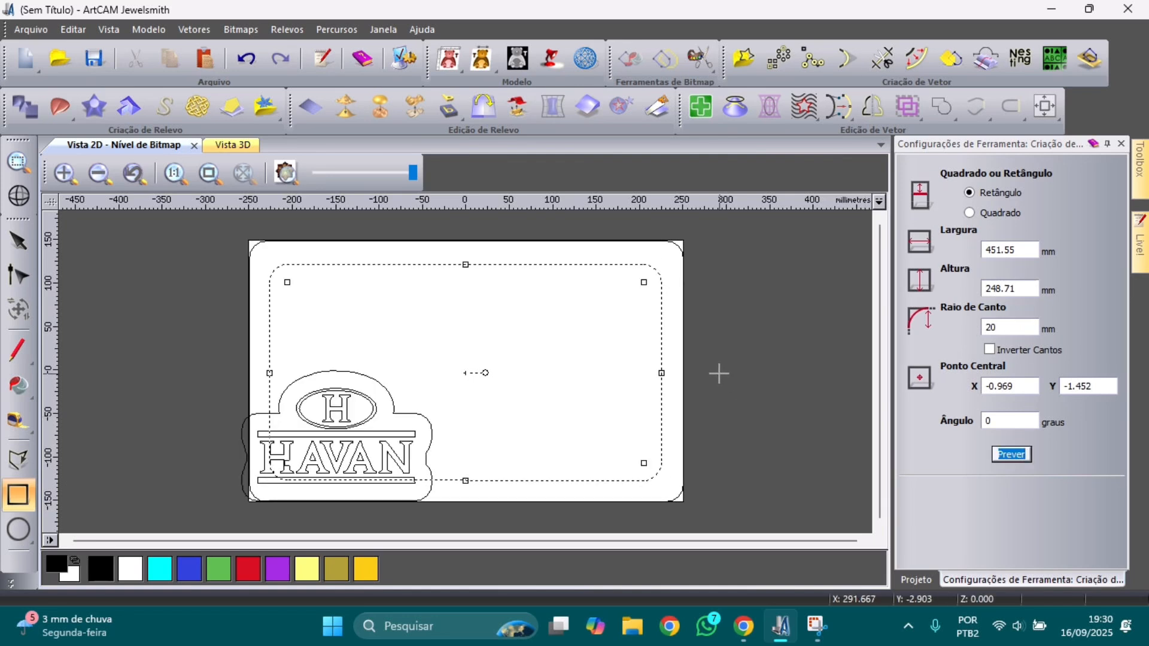
{"action": "left_click", "coordinate": [465, 265]}
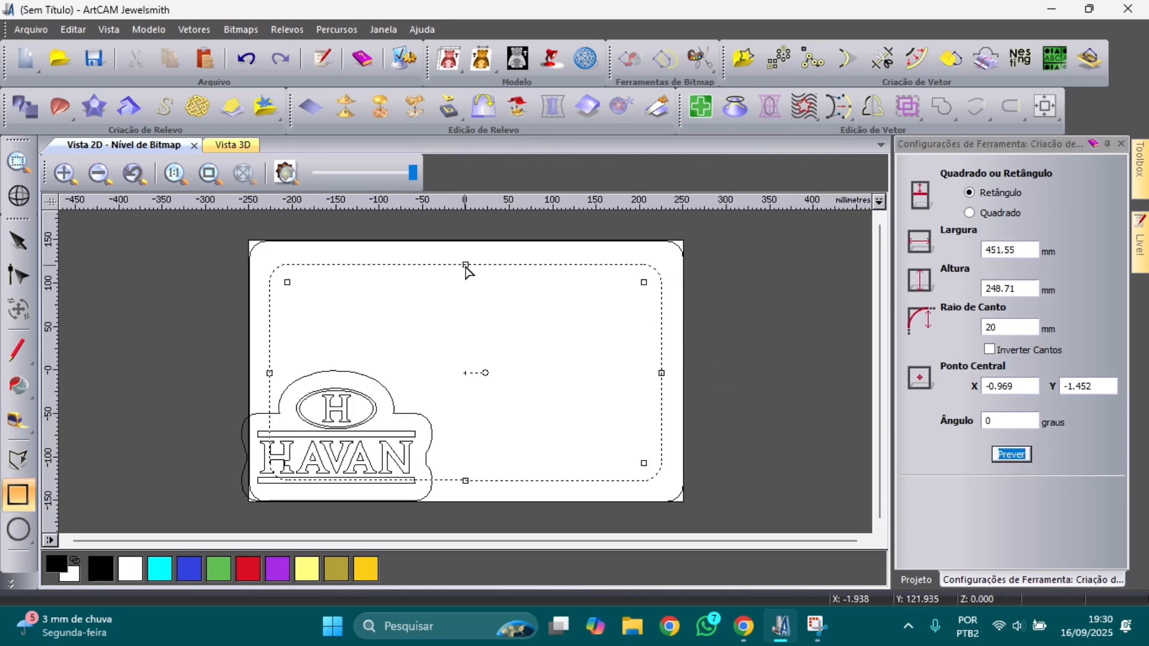
{"action": "left_click_drag", "start_coordinate": [465, 265], "coordinate": [466, 262]}
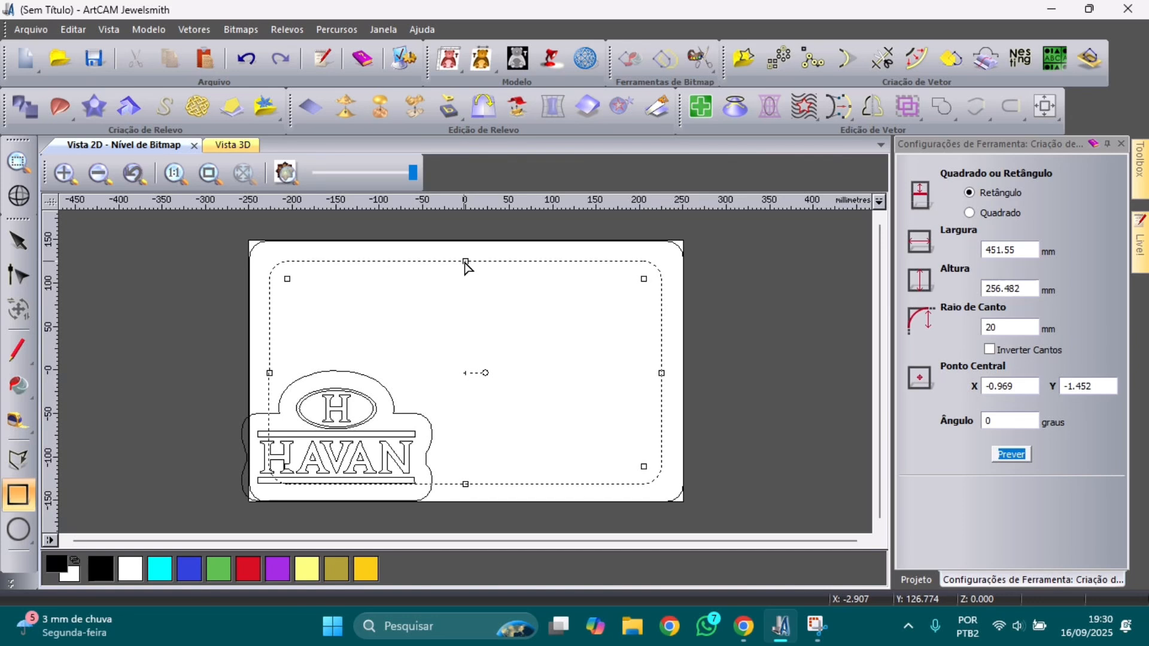
{"action": "left_click", "coordinate": [719, 386]}
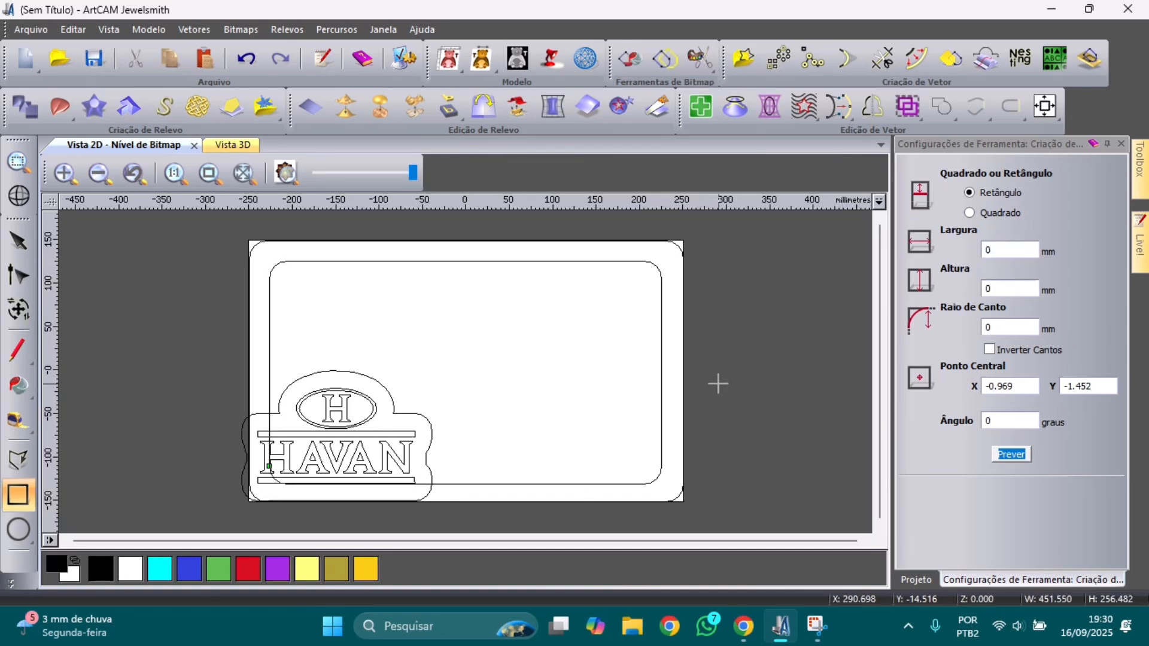
{"action": "left_click", "coordinate": [18, 241]}
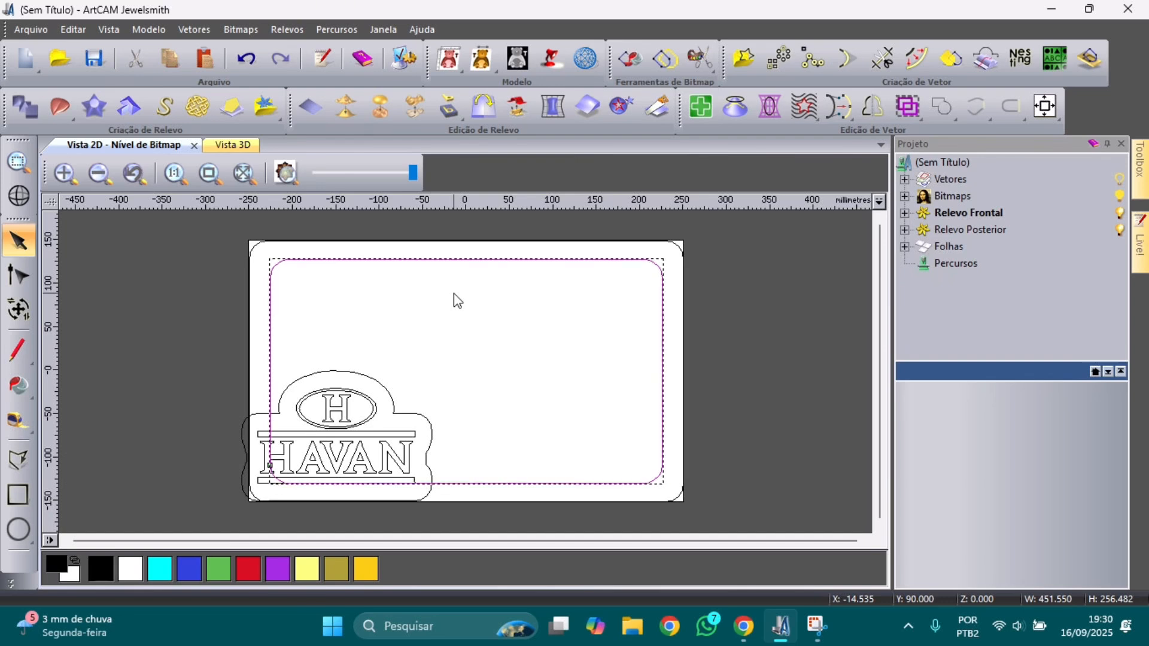
Step: Trim the overlapping bottom edge, the line under the logo's bottom bar, and the curve above it
{"action": "left_click", "coordinate": [512, 325]}
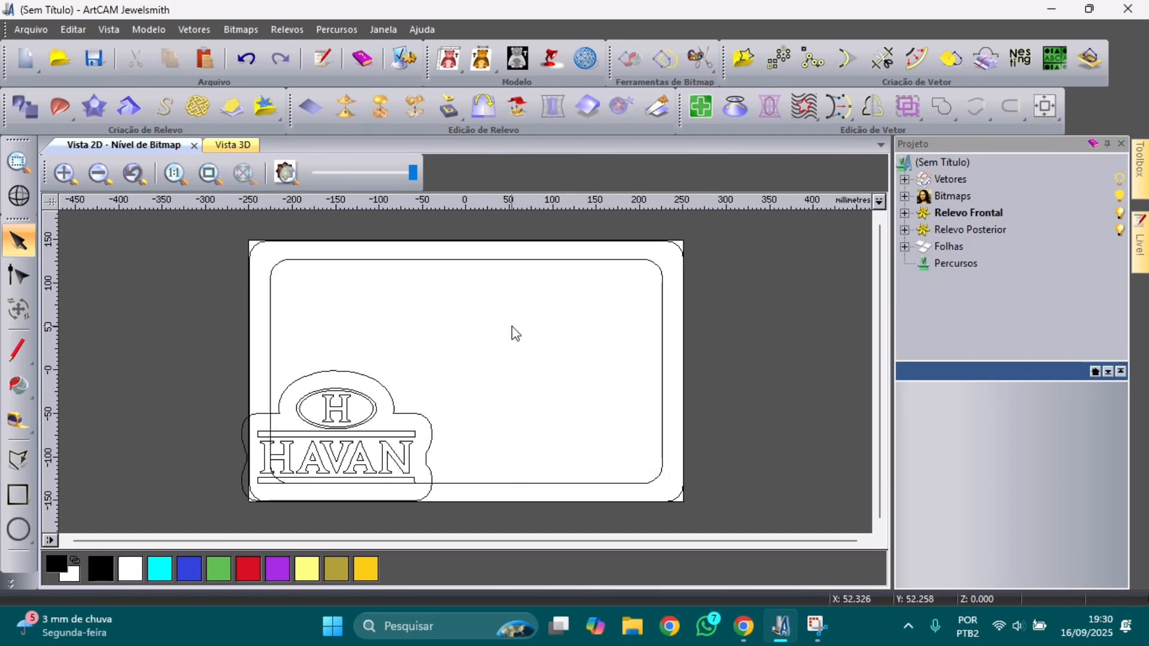
{"action": "left_click", "coordinate": [872, 65]}
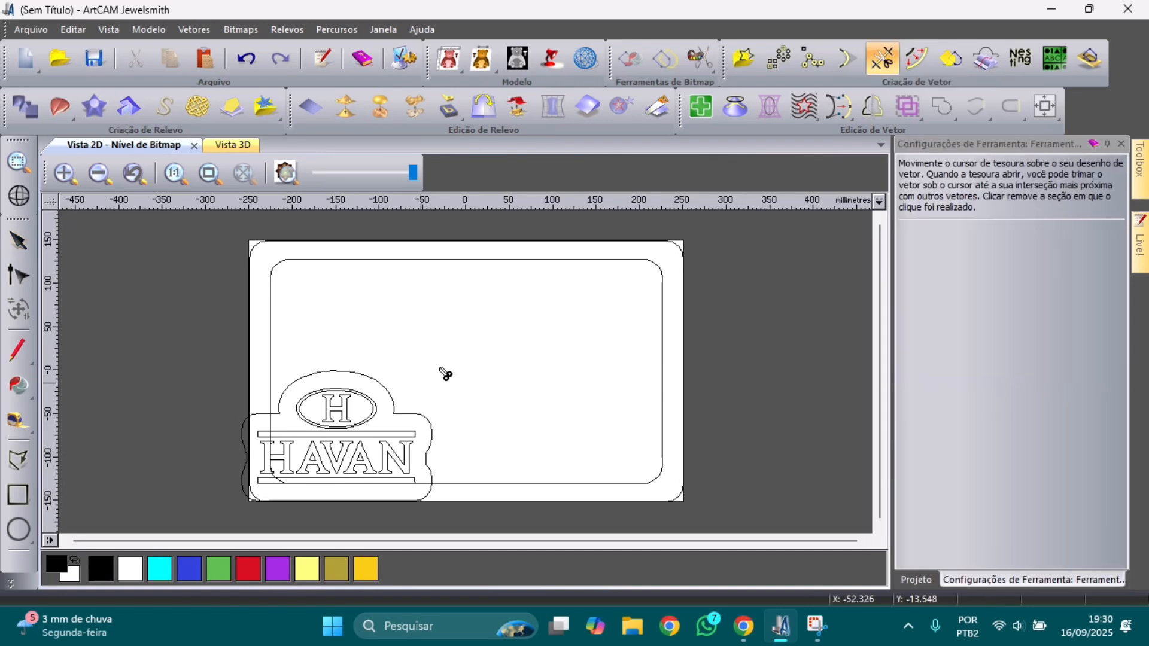
{"action": "scroll", "coordinate": [347, 442], "scroll_direction": "up", "scroll_amount": 2}
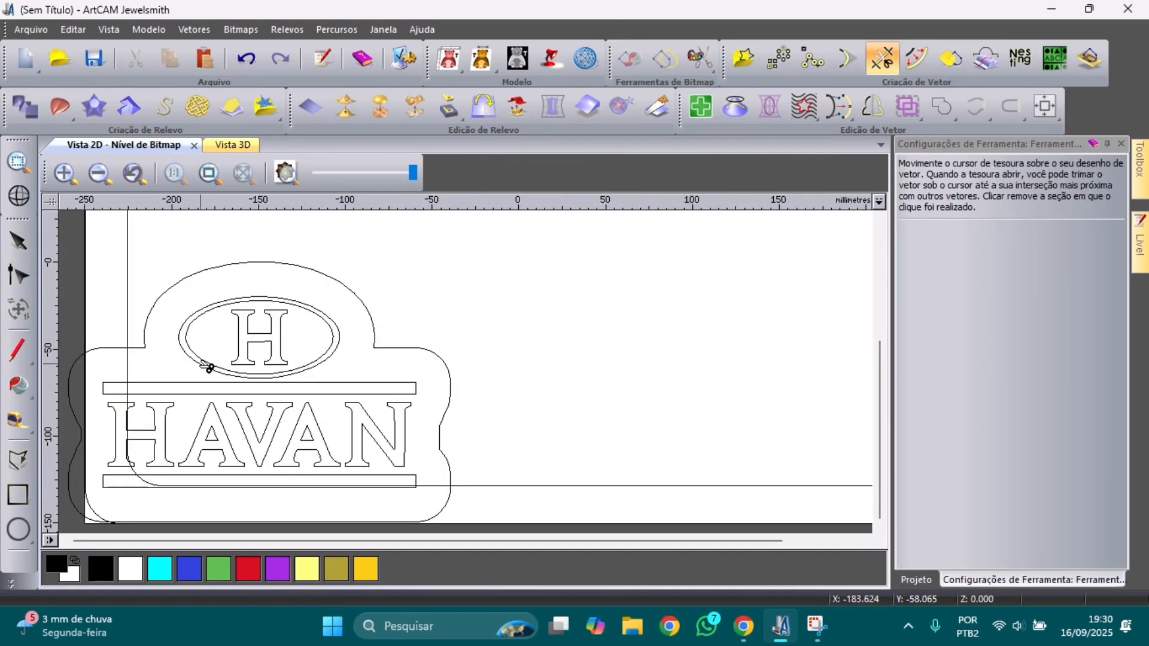
{"action": "scroll", "coordinate": [175, 353], "scroll_direction": "down", "scroll_amount": 2}
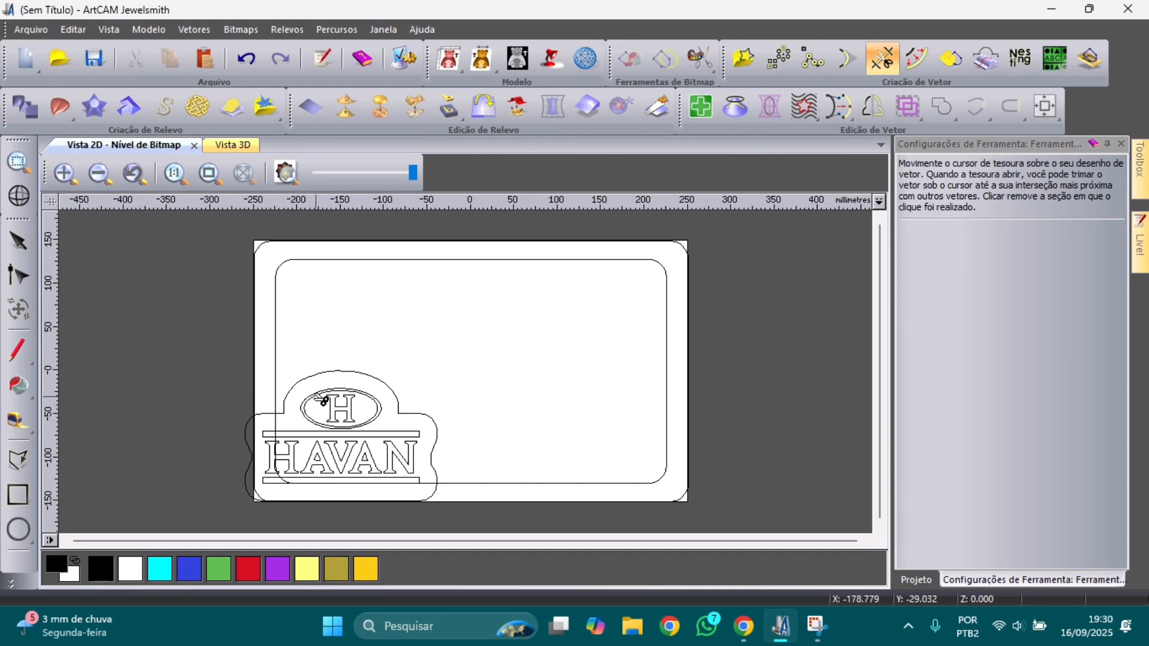
{"action": "scroll", "coordinate": [299, 443], "scroll_direction": "up", "scroll_amount": 2}
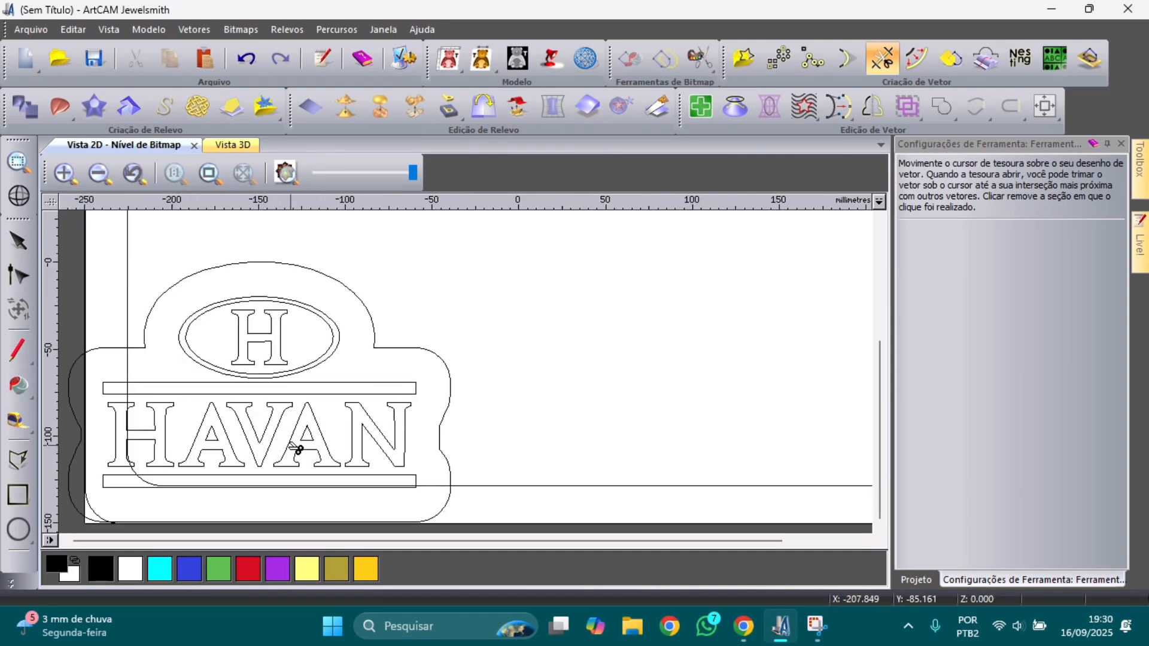
{"action": "left_click", "coordinate": [442, 514]}
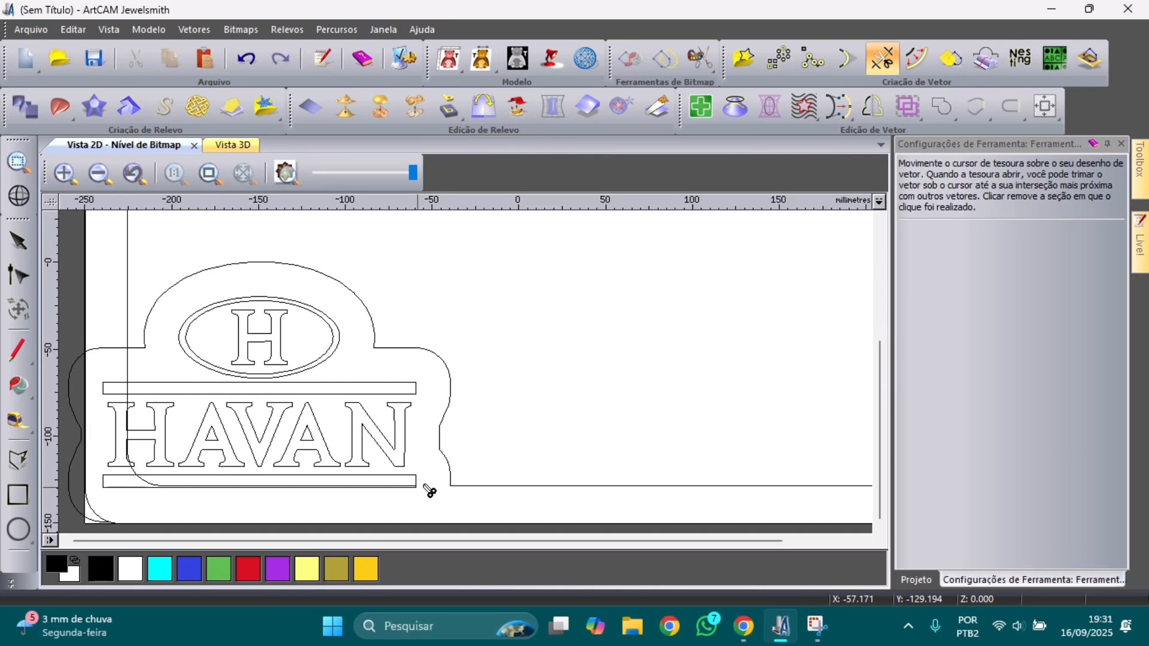
{"action": "scroll", "coordinate": [430, 490], "scroll_direction": "up", "scroll_amount": 2}
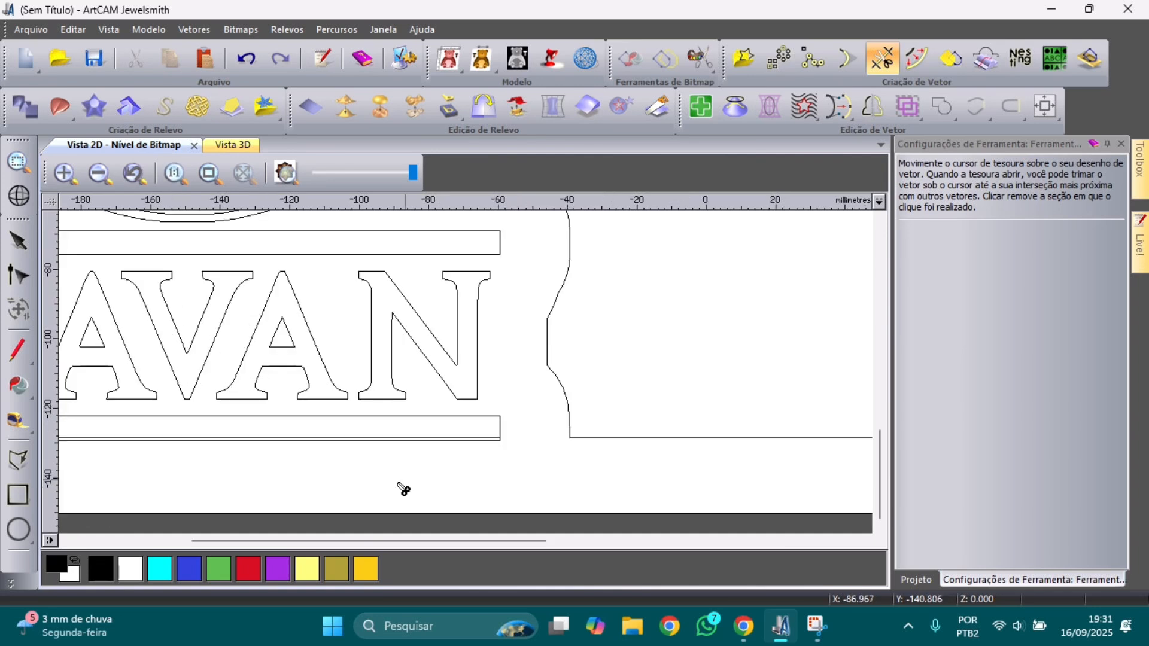
{"action": "left_click", "coordinate": [426, 440]}
{"action": "scroll", "coordinate": [426, 441], "scroll_direction": "down", "scroll_amount": 2}
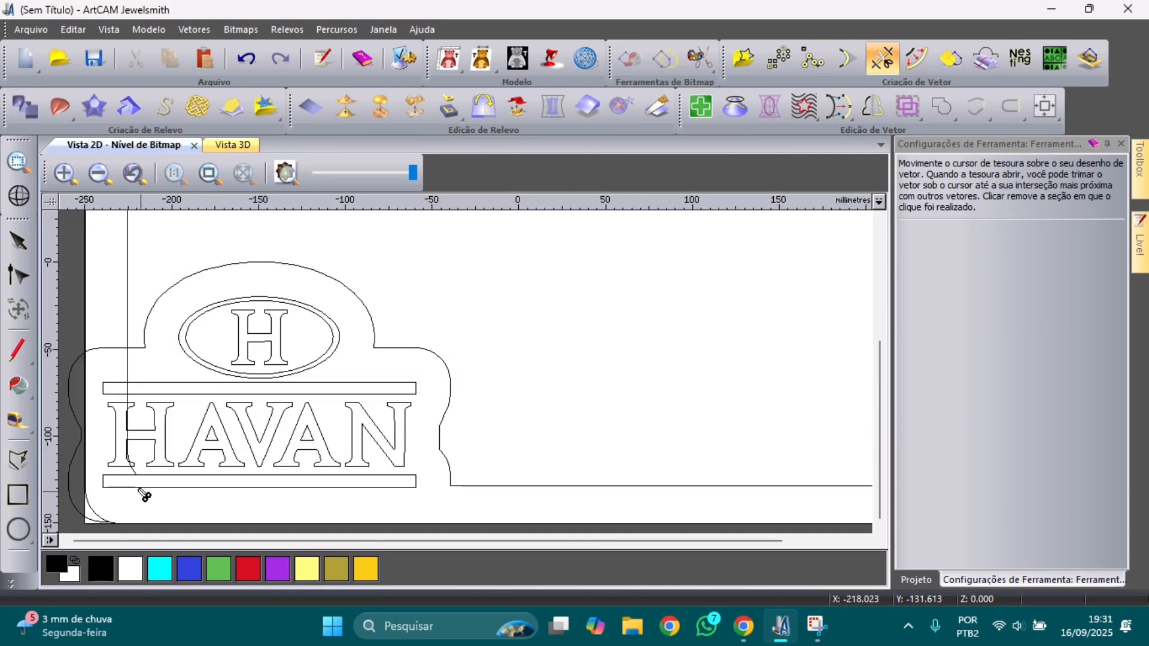
{"action": "scroll", "coordinate": [144, 495], "scroll_direction": "up", "scroll_amount": 2}
{"action": "scroll", "coordinate": [207, 394], "scroll_direction": "up", "scroll_amount": 2}
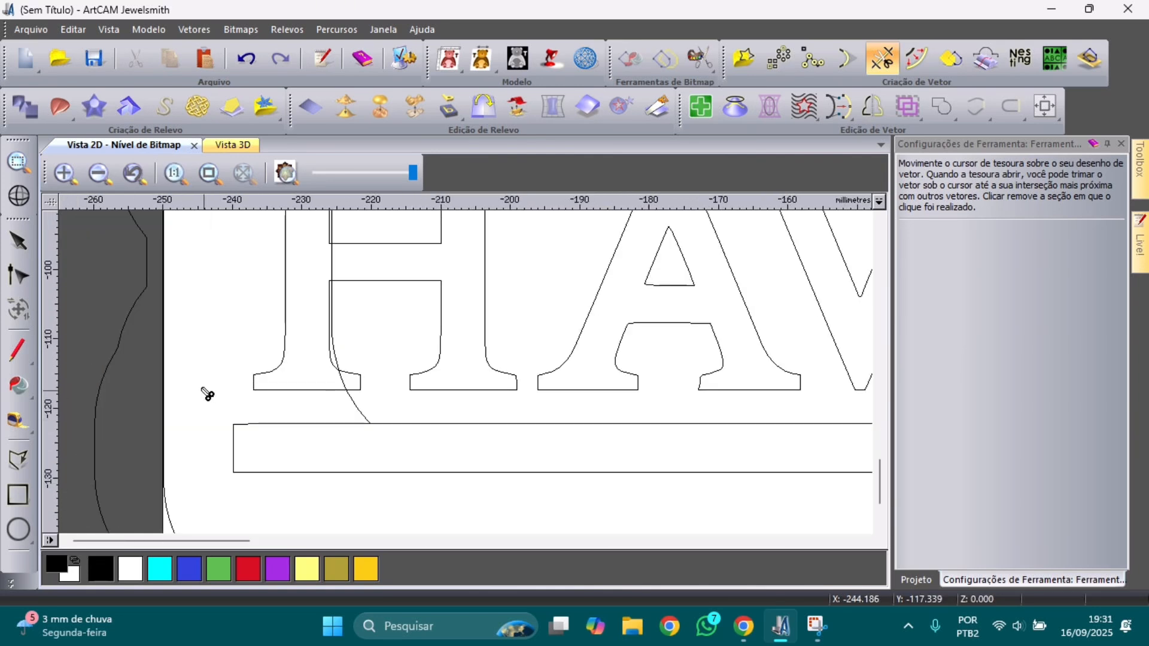
{"action": "left_click", "coordinate": [364, 412]}
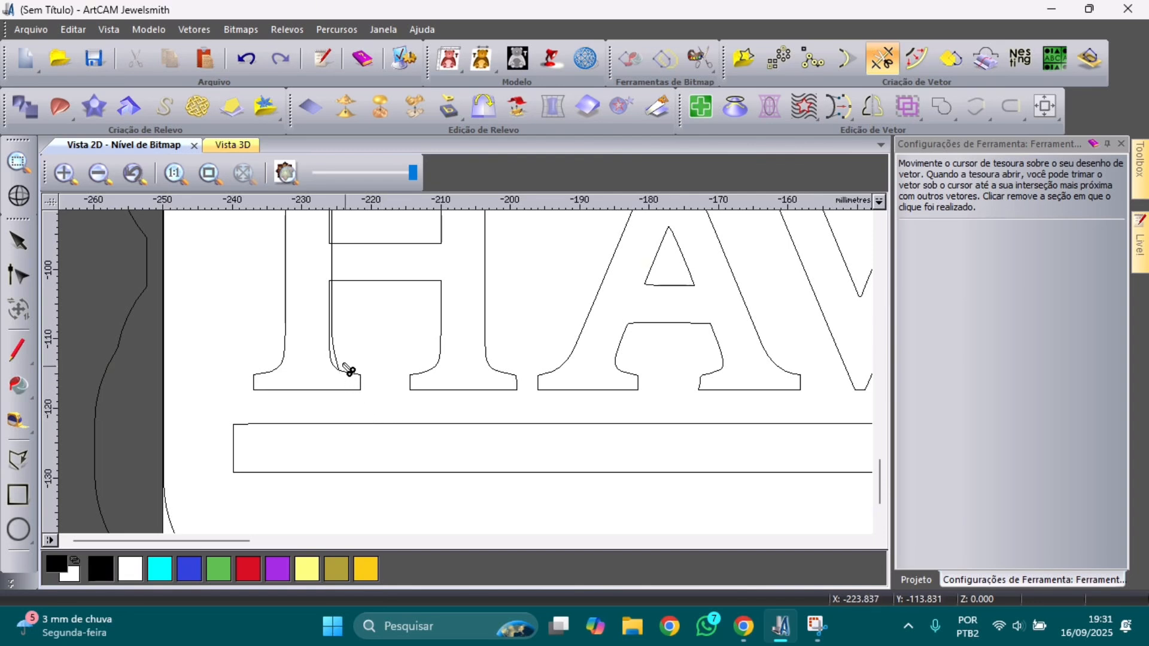
Step: Trim away the stray vertical line pieces running through and above the H
{"action": "left_click", "coordinate": [343, 362]}
{"action": "scroll", "coordinate": [342, 363], "scroll_direction": "down", "scroll_amount": 2}
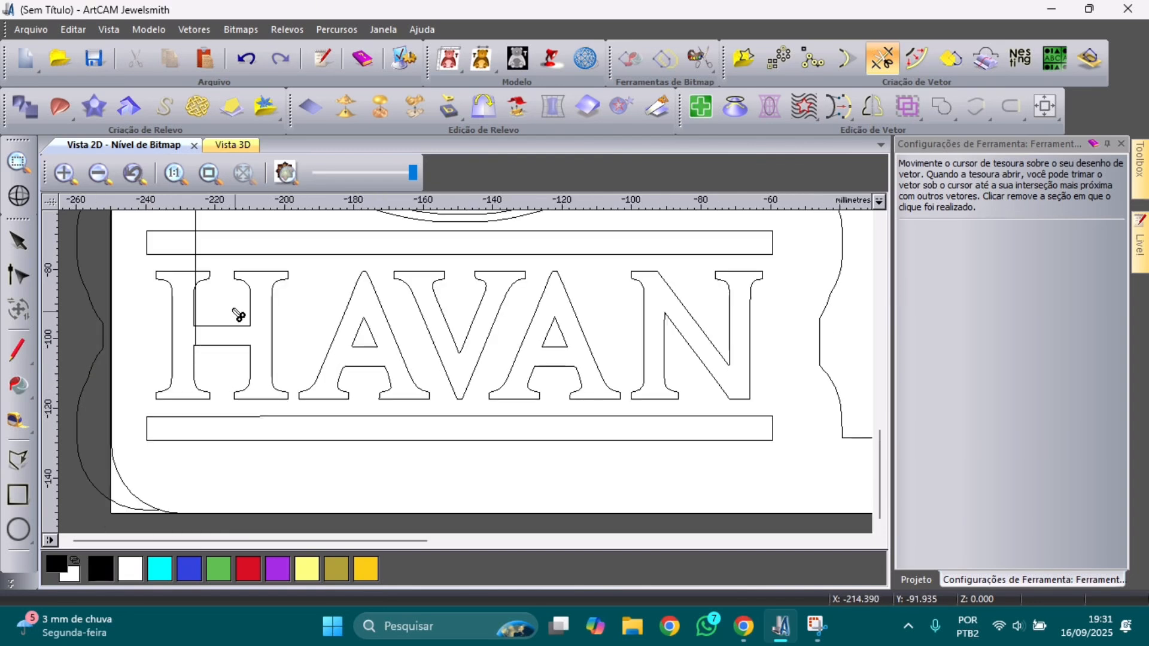
{"action": "scroll", "coordinate": [242, 313], "scroll_direction": "up", "scroll_amount": 2}
{"action": "left_click", "coordinate": [334, 274]}
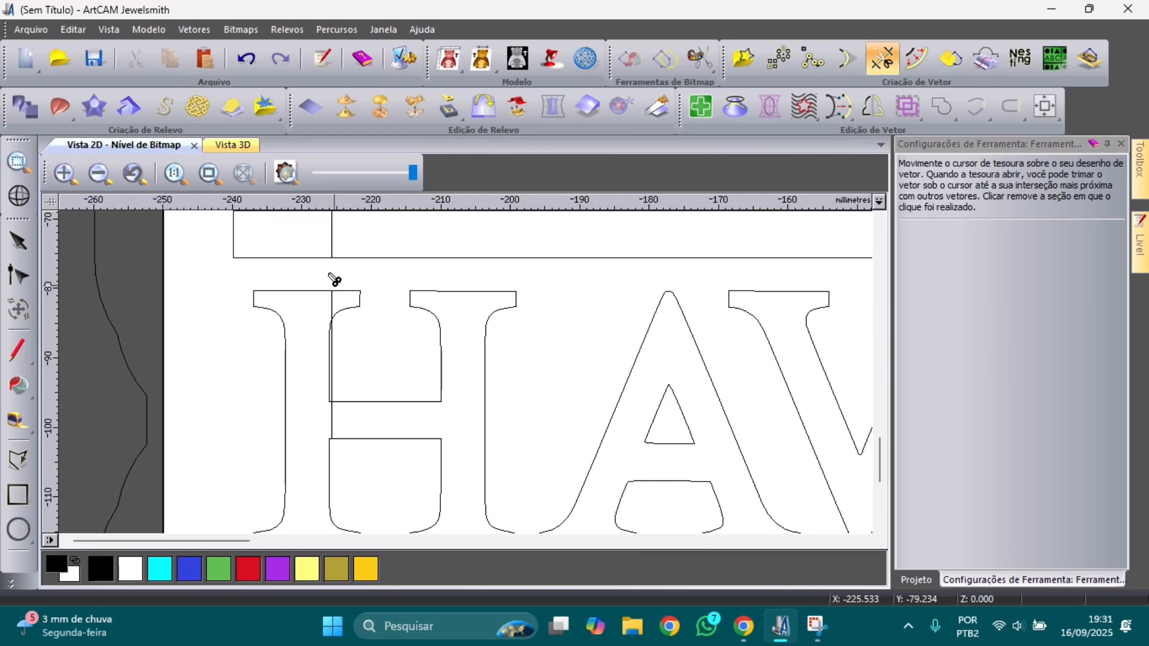
{"action": "left_click", "coordinate": [338, 350]}
{"action": "left_click", "coordinate": [336, 306]}
{"action": "left_click", "coordinate": [336, 413]}
{"action": "scroll", "coordinate": [338, 412], "scroll_direction": "down", "scroll_amount": 3}
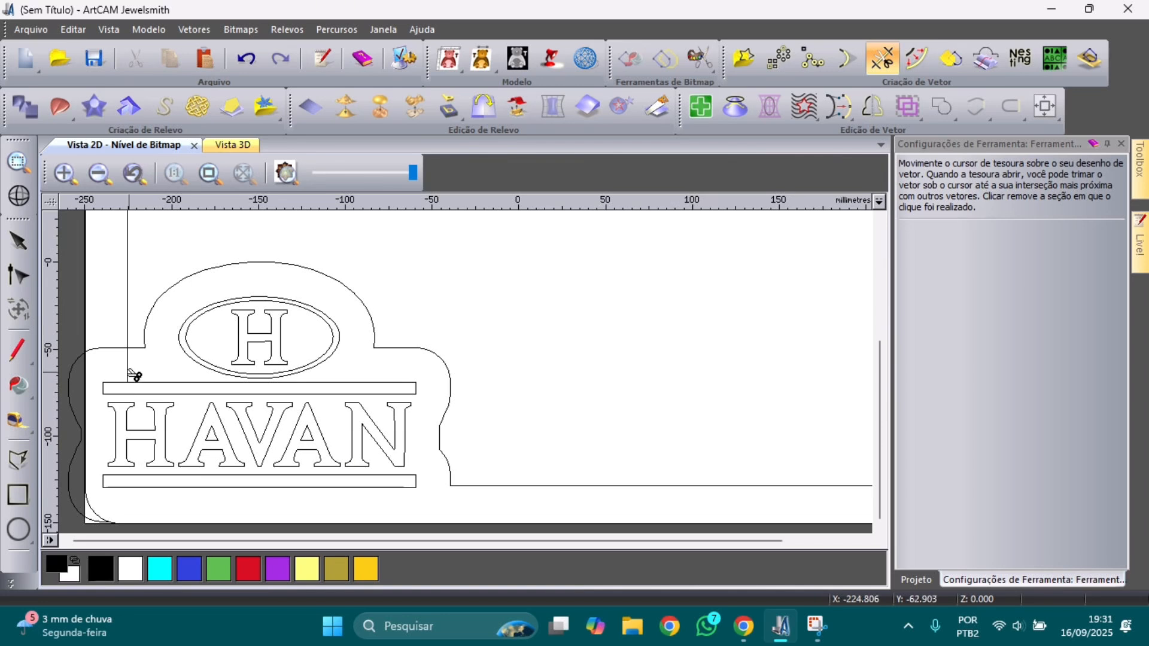
Step: Trim the leftover outline pieces on the logo's left side
{"action": "left_click", "coordinate": [130, 374]}
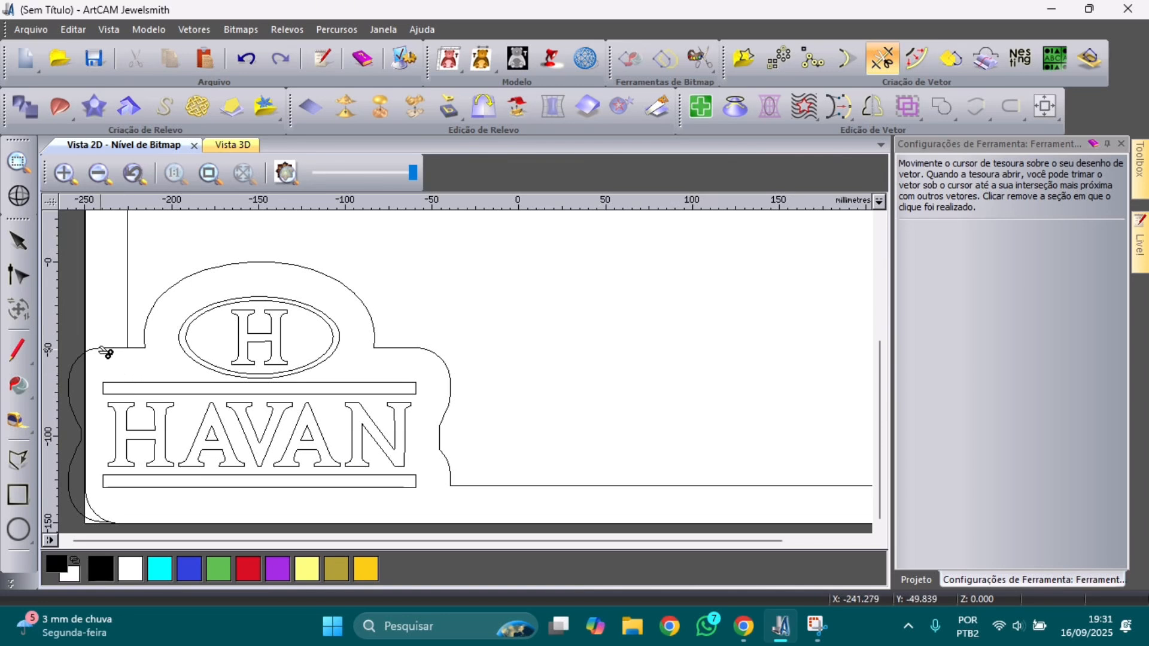
{"action": "left_click", "coordinate": [104, 349]}
{"action": "left_click", "coordinate": [76, 370]}
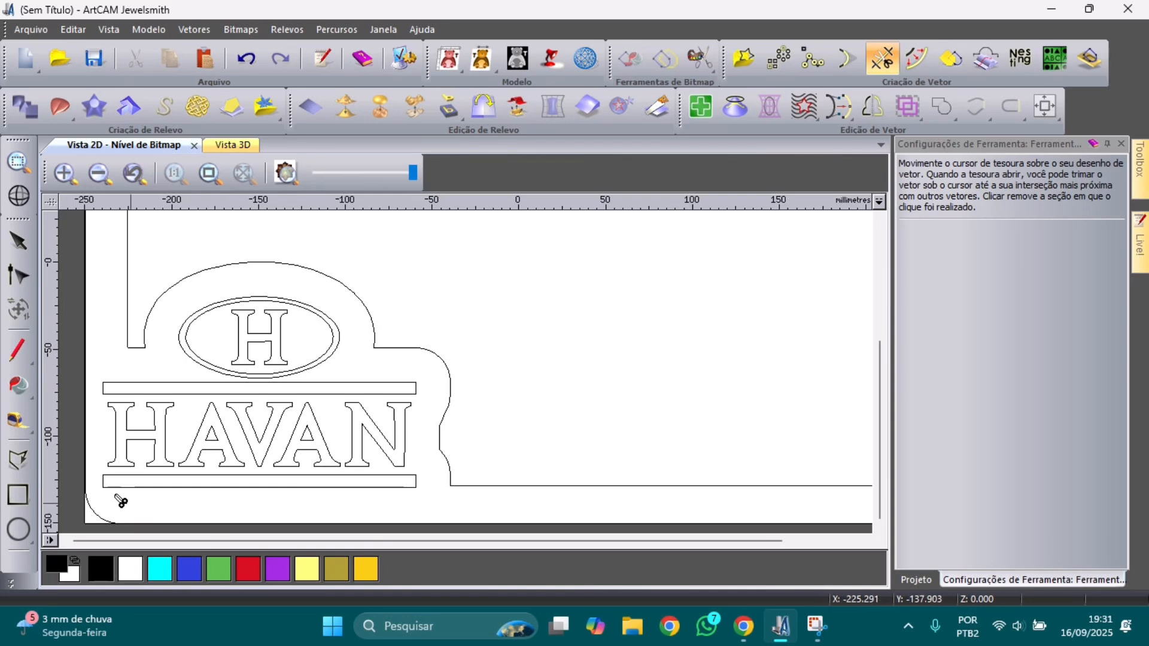
{"action": "scroll", "coordinate": [165, 505], "scroll_direction": "down", "scroll_amount": 2}
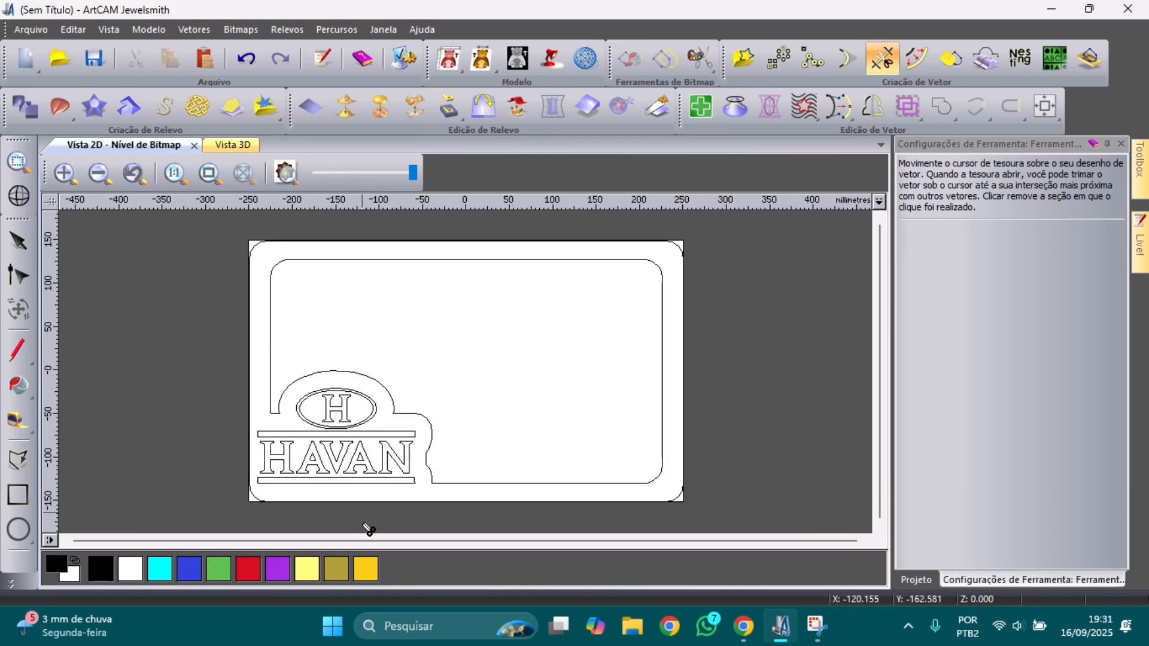
{"action": "left_click", "coordinate": [18, 242]}
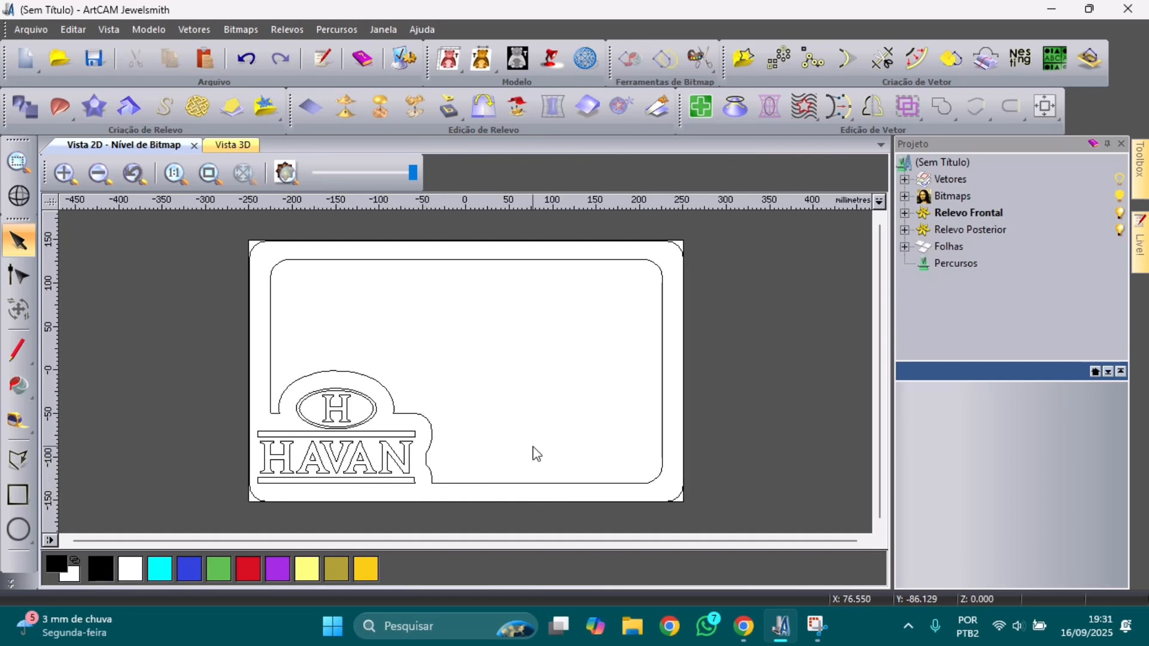
Step: Join the inner rounded rectangle and the logo's open outline with a smooth curve (Unir Vetores)
{"action": "left_click", "coordinate": [520, 483]}
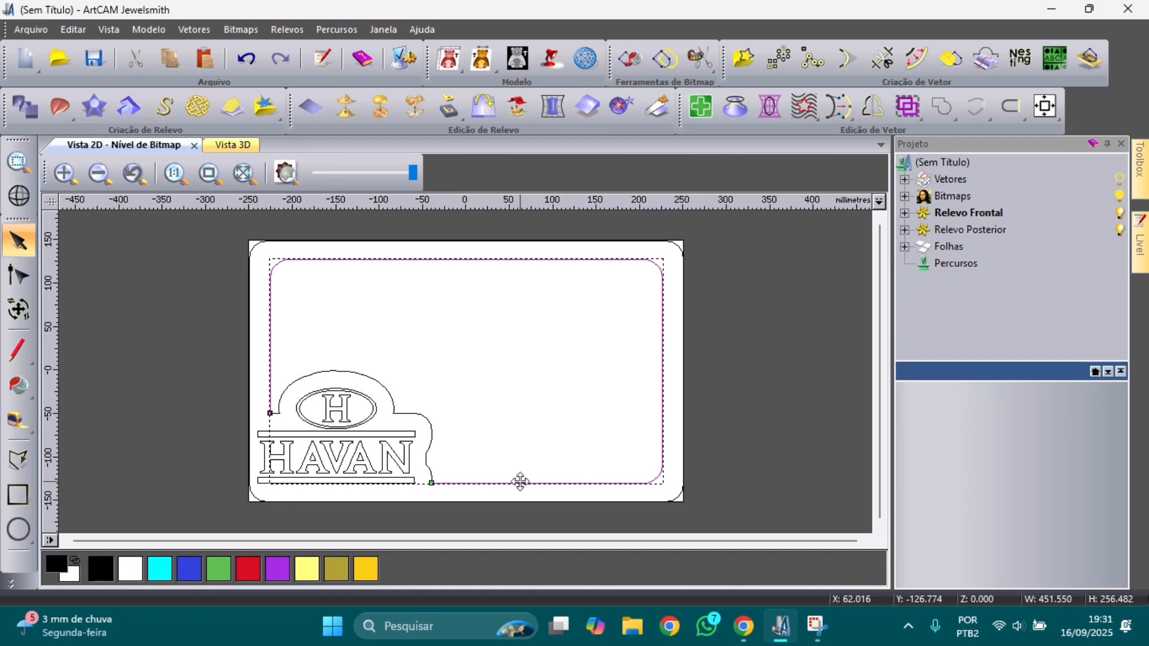
{"action": "left_click", "coordinate": [431, 437], "text": "shift"}
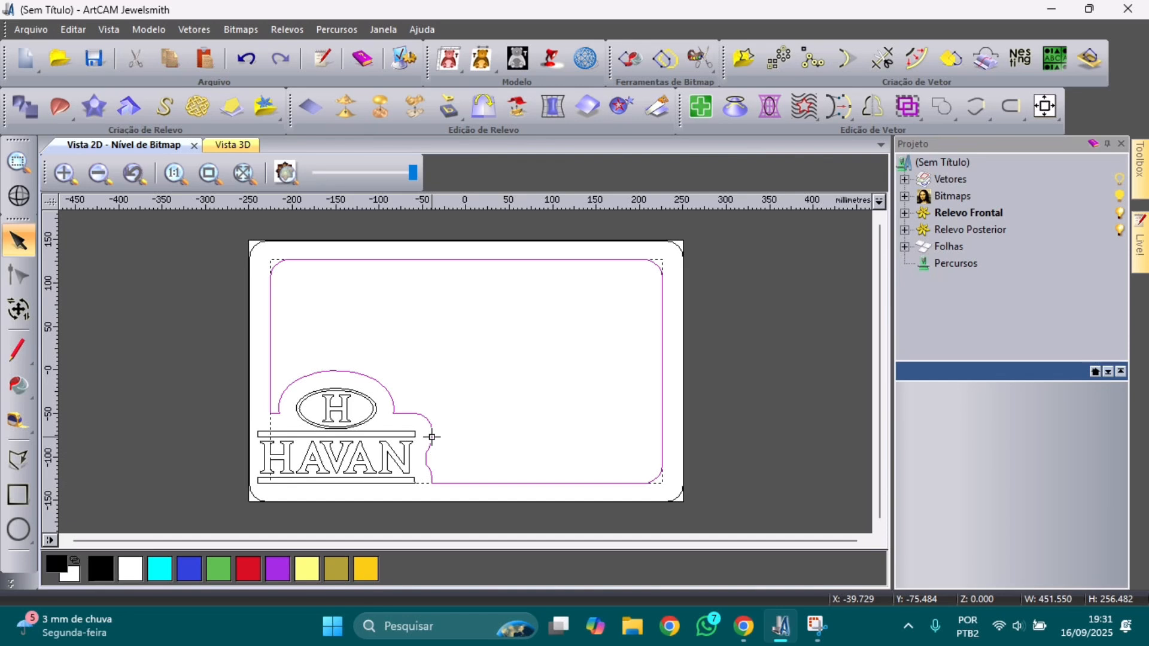
{"action": "right_click", "coordinate": [432, 437]}
{"action": "mouse_move", "coordinate": [513, 401]}
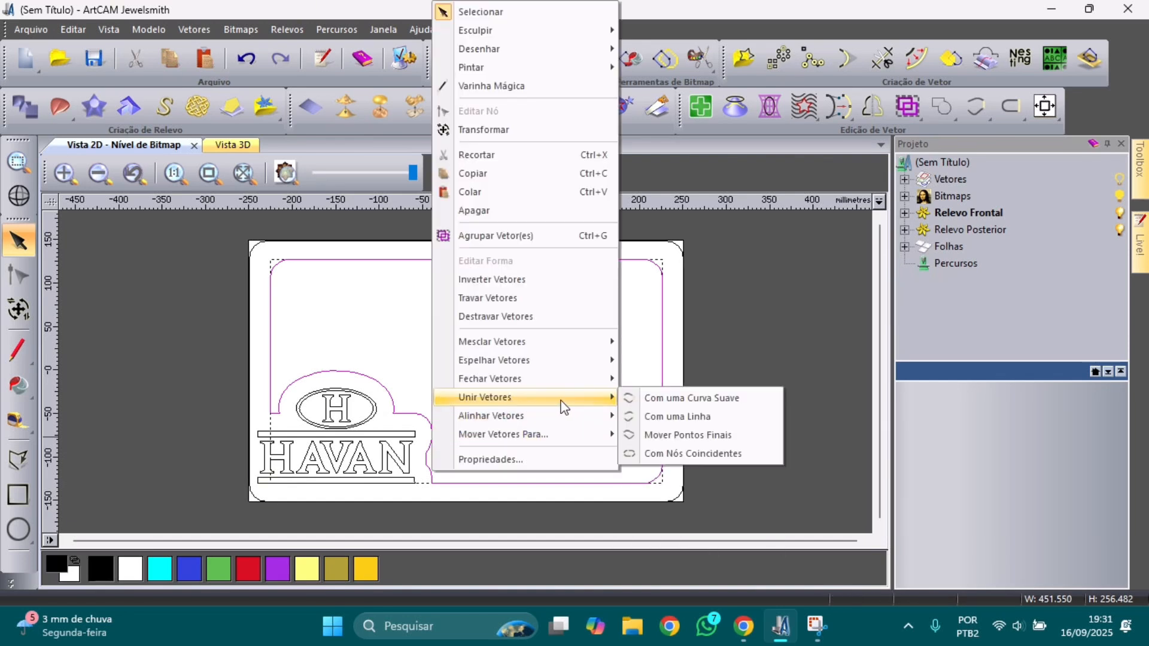
{"action": "left_click", "coordinate": [633, 400]}
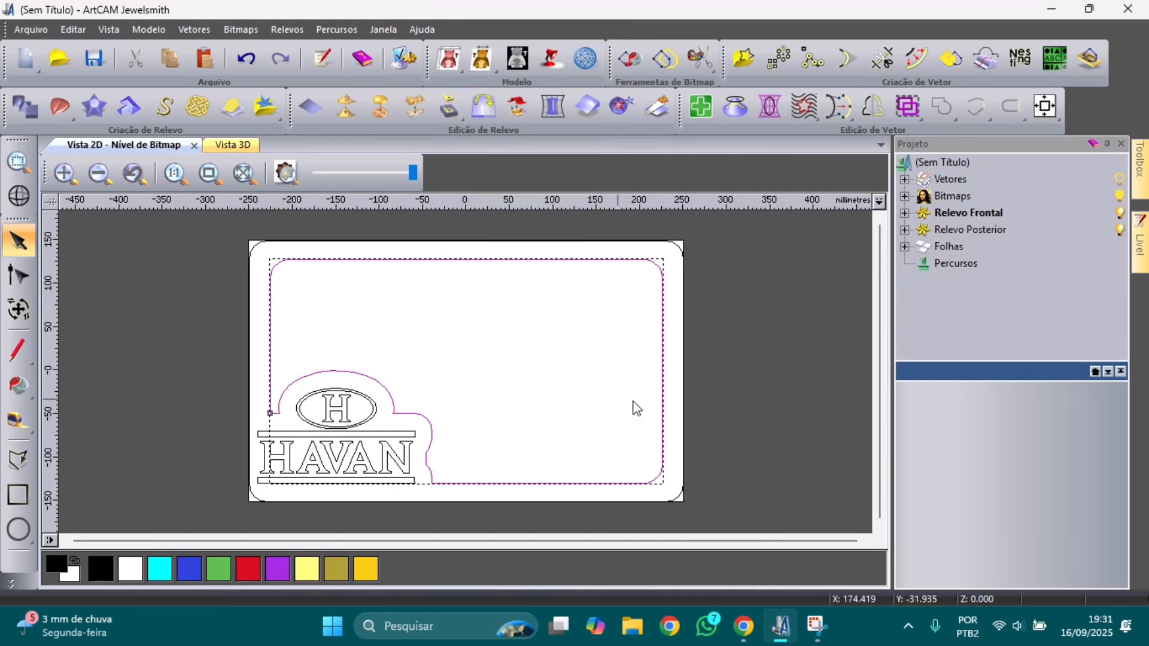
Step: Select the joined outline to verify it is one contour, then clear the selection
{"action": "left_click", "coordinate": [410, 362]}
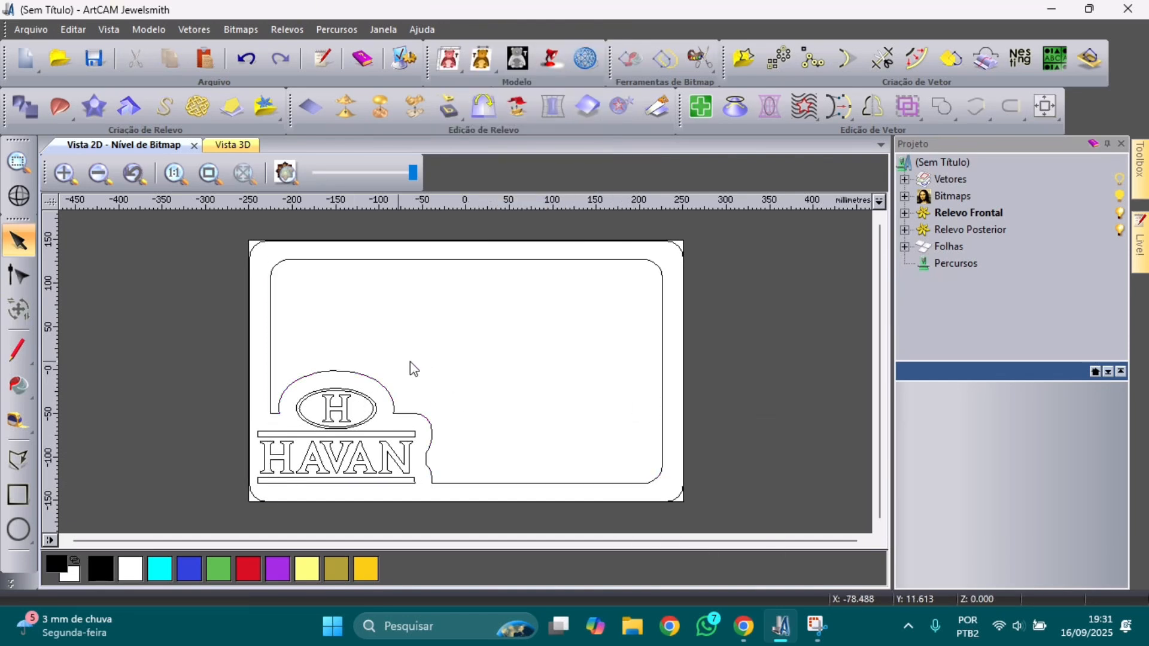
{"action": "left_click", "coordinate": [271, 400]}
{"action": "left_click", "coordinate": [516, 367]}
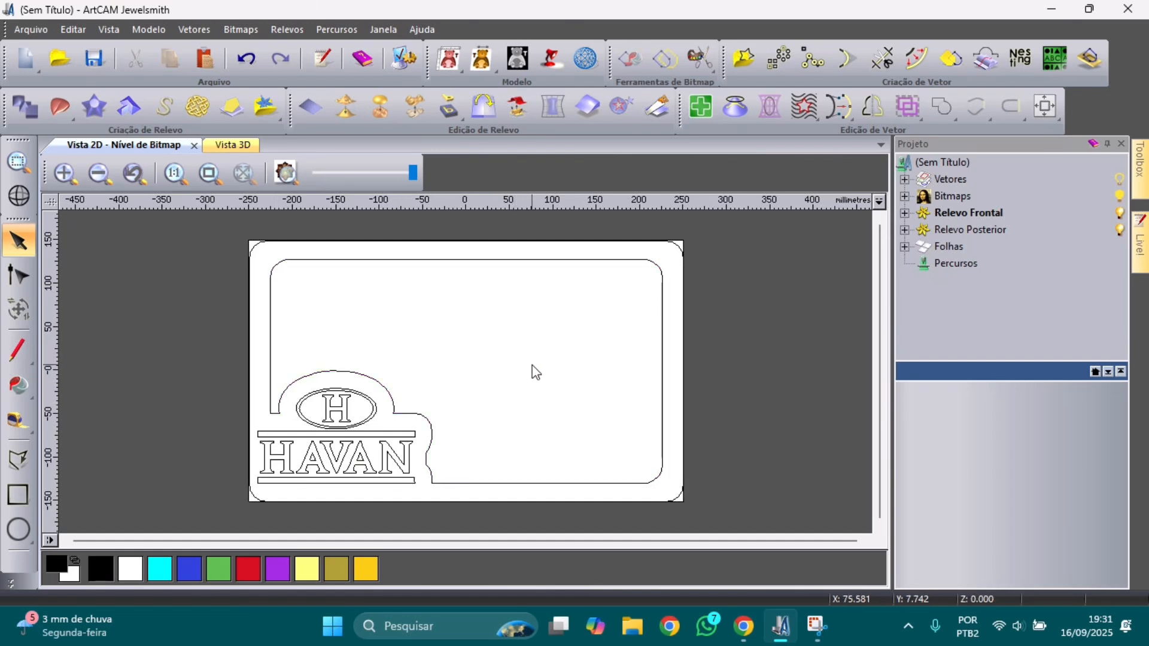
{"action": "scroll", "coordinate": [533, 366], "scroll_direction": "down", "scroll_amount": 1}
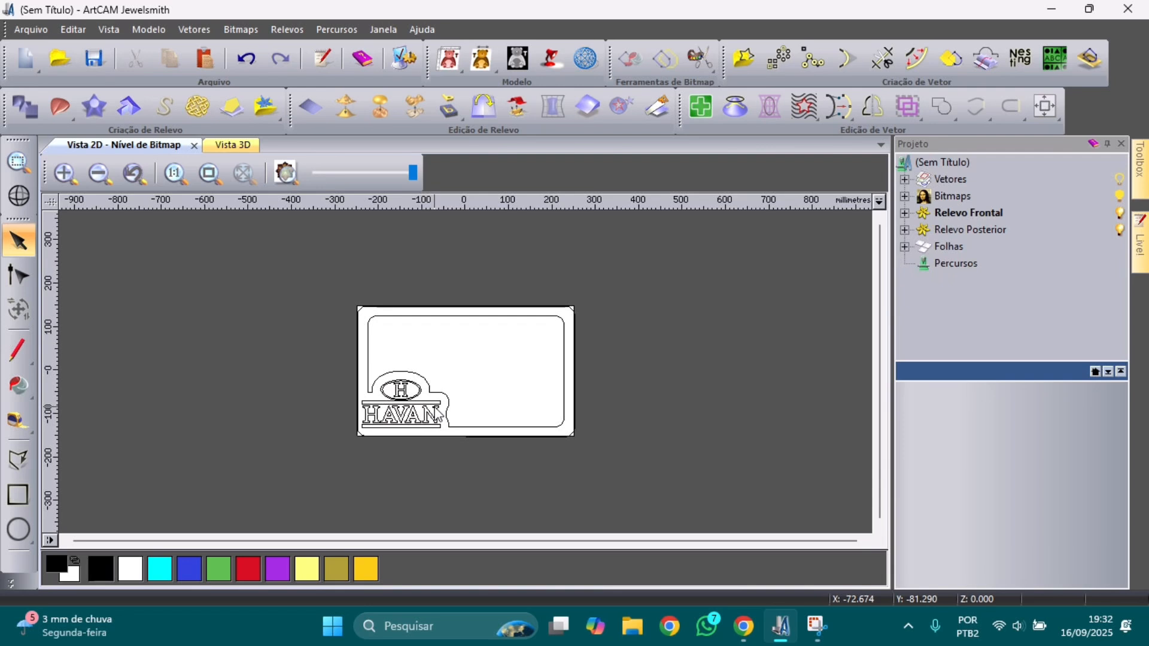
Step: Zoom in and select the rounded outer plate border
{"action": "scroll", "coordinate": [378, 325], "scroll_direction": "up", "scroll_amount": 1}
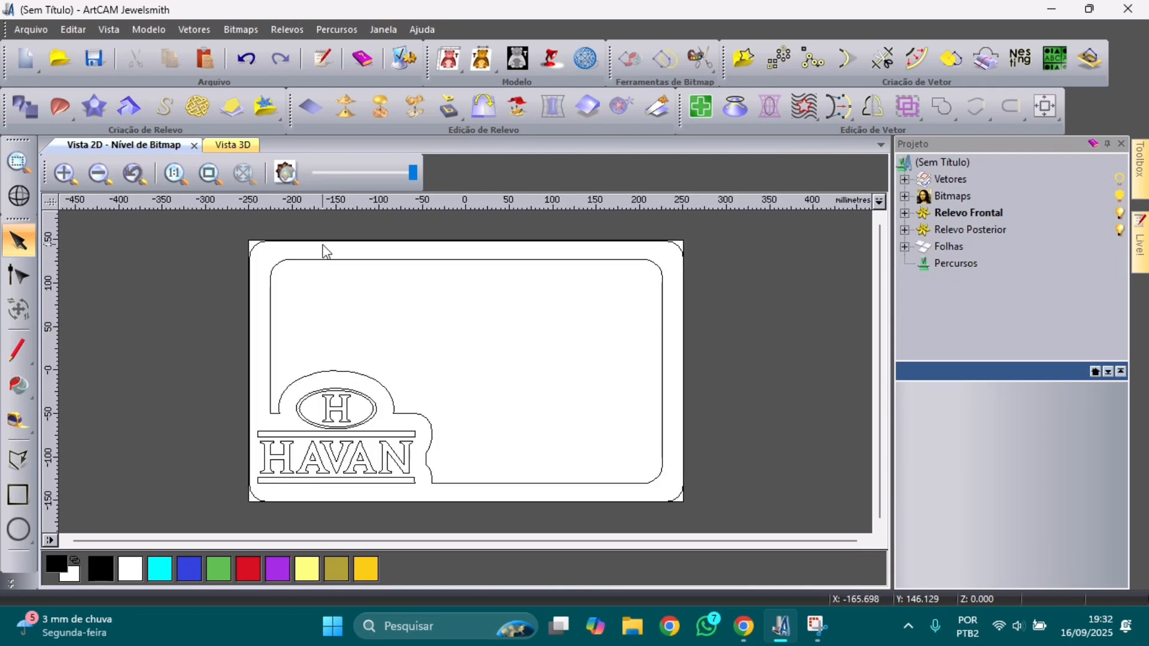
{"action": "left_click", "coordinate": [287, 242]}
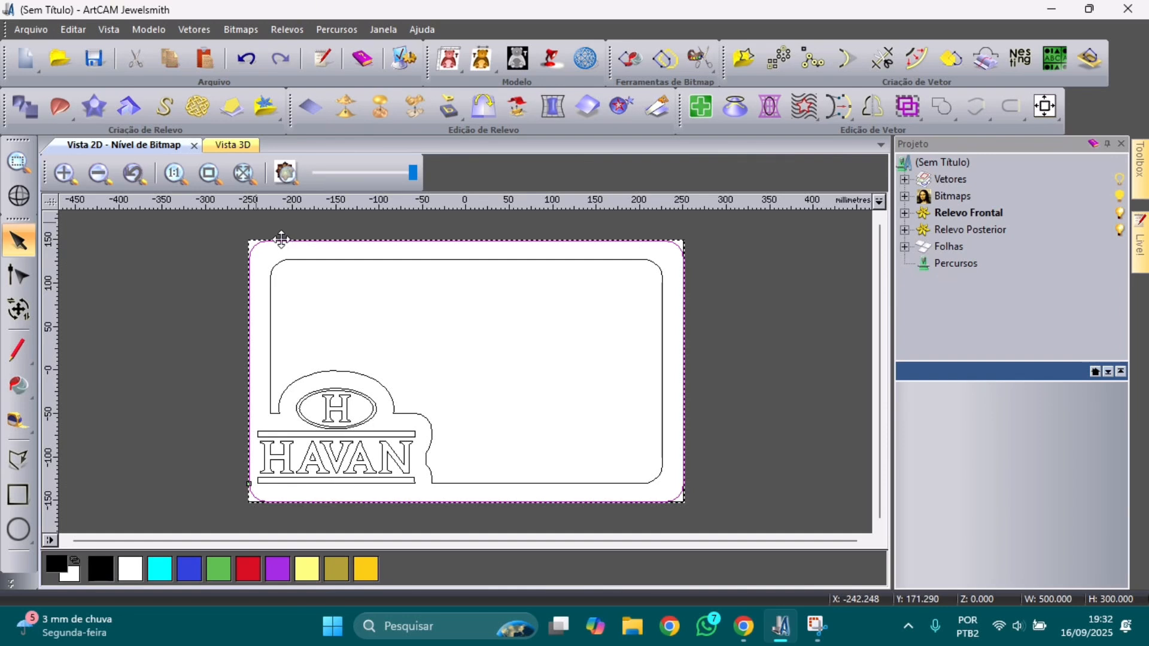
Step: Start a new 2D Perfil toolpath and set its final depth to 31 mm
{"action": "left_click", "coordinate": [344, 35]}
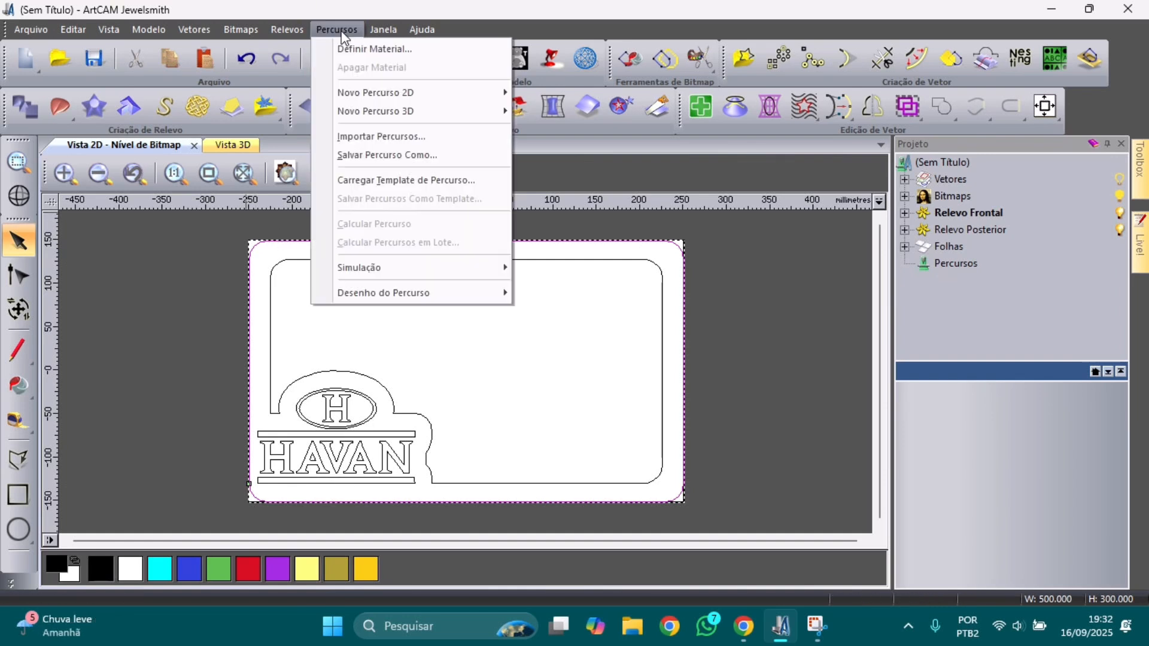
{"action": "mouse_move", "coordinate": [406, 93]}
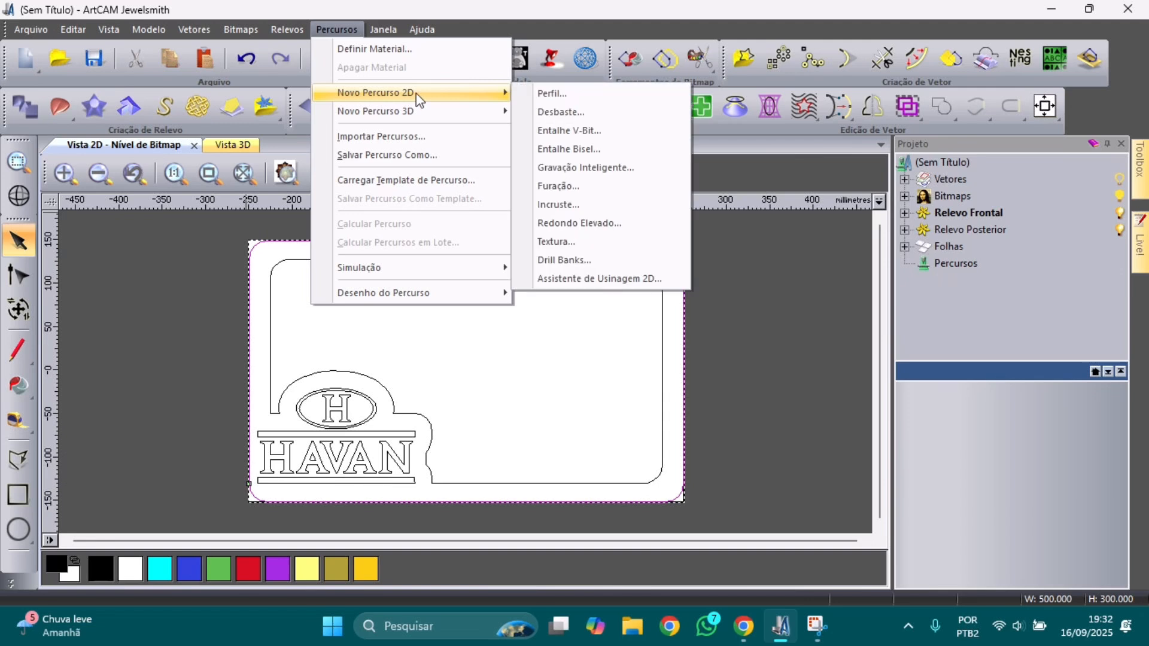
{"action": "left_click", "coordinate": [546, 94]}
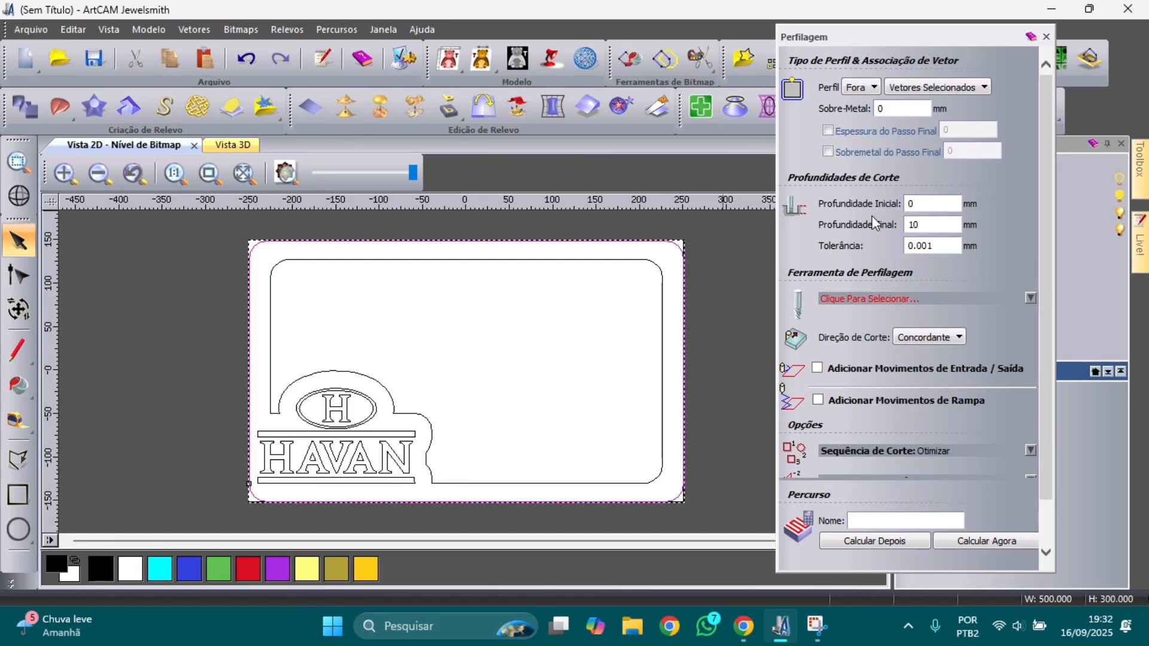
{"action": "left_click", "coordinate": [940, 225]}
{"action": "left_click_drag", "start_coordinate": [939, 224], "coordinate": [896, 222]}
Step: Choose End Mill 6 mm from the tool database as the profiling cutter
{"action": "left_click", "coordinate": [911, 299]}
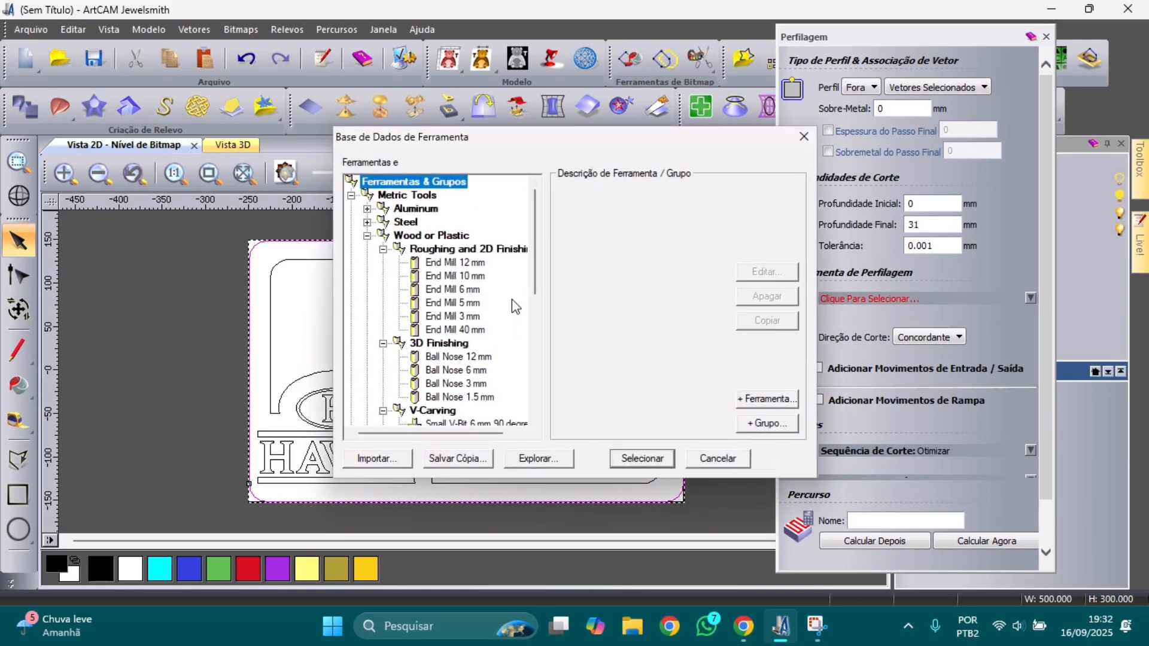
{"action": "left_click", "coordinate": [476, 292]}
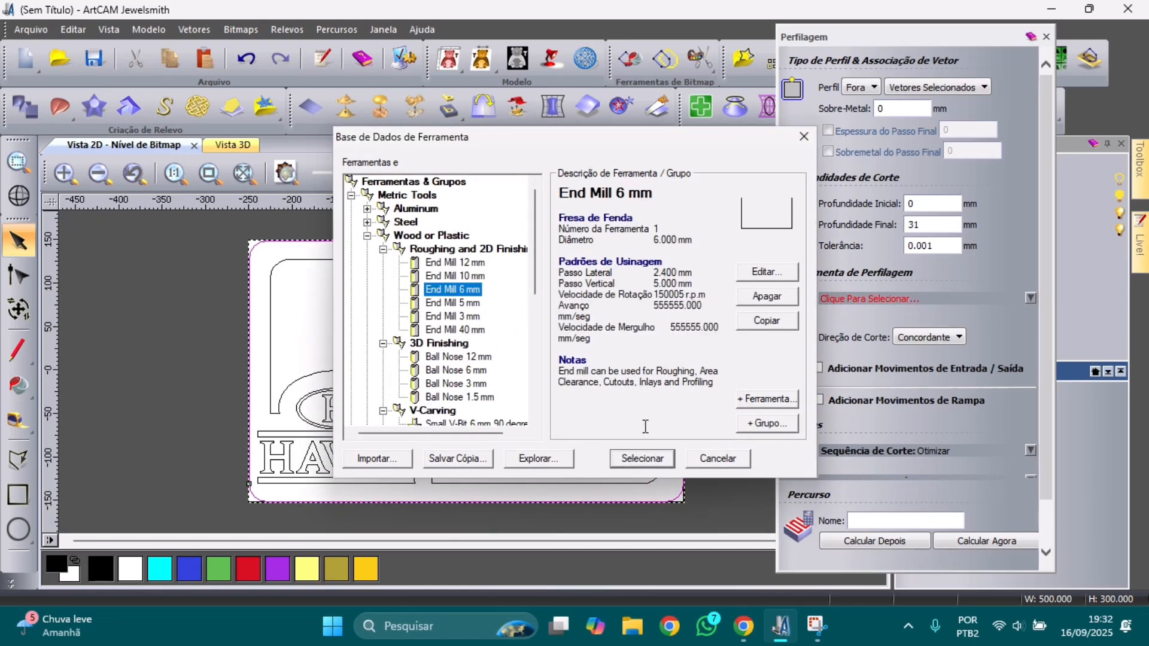
{"action": "left_click", "coordinate": [643, 459]}
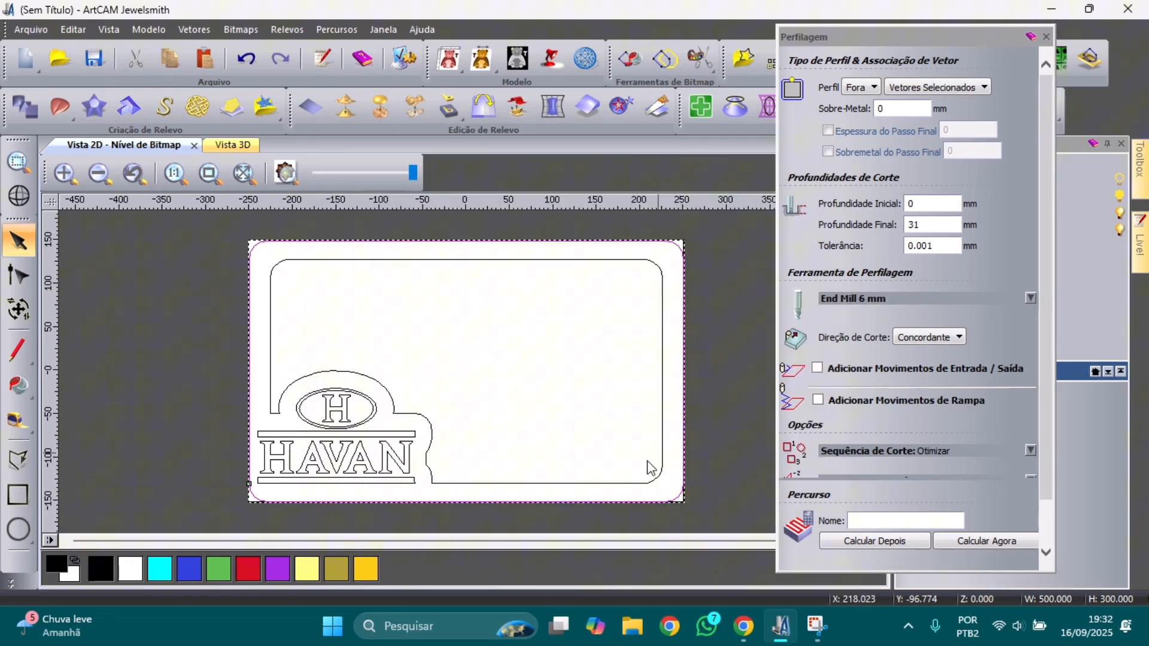
{"action": "left_click", "coordinate": [871, 299]}
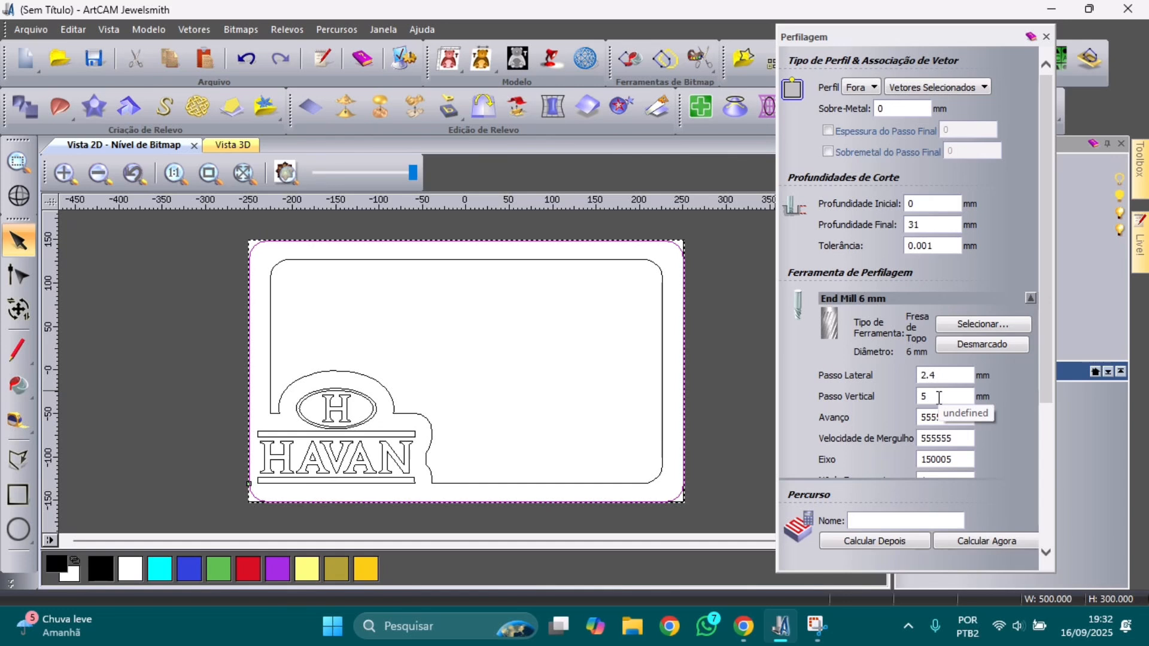
Step: Set the profile tool's vertical step (Passo Vertical) to 4 mm
{"action": "left_click_drag", "start_coordinate": [939, 400], "coordinate": [913, 397]}
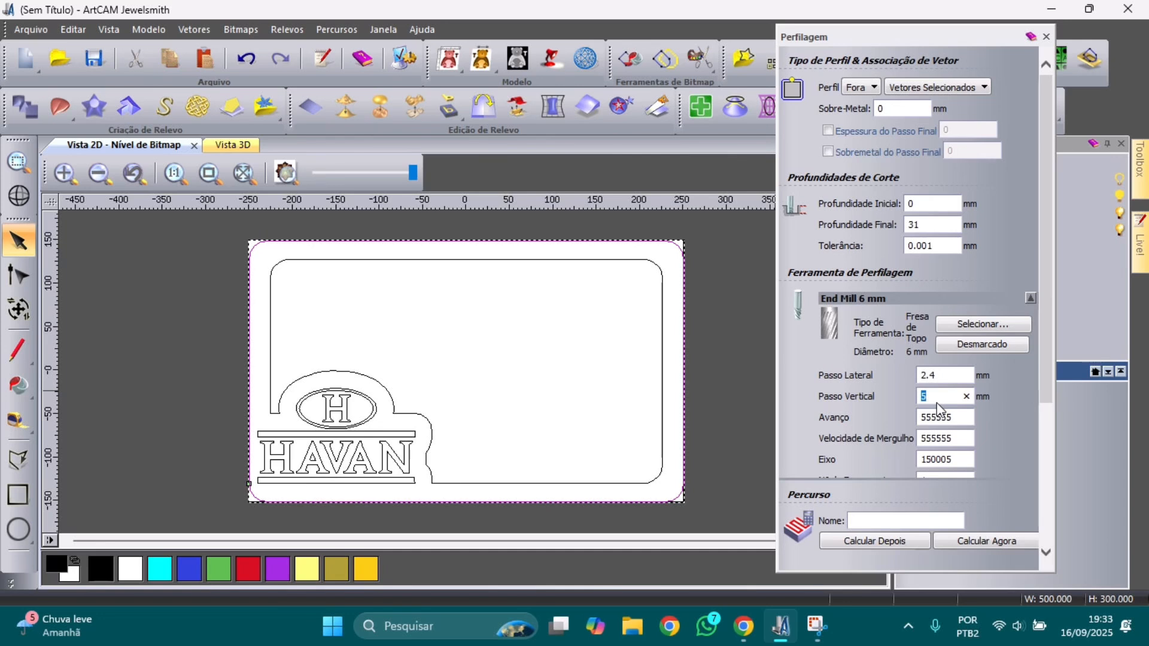
{"action": "type", "text": "4"}
{"action": "scroll", "coordinate": [958, 409], "scroll_direction": "down", "scroll_amount": 3}
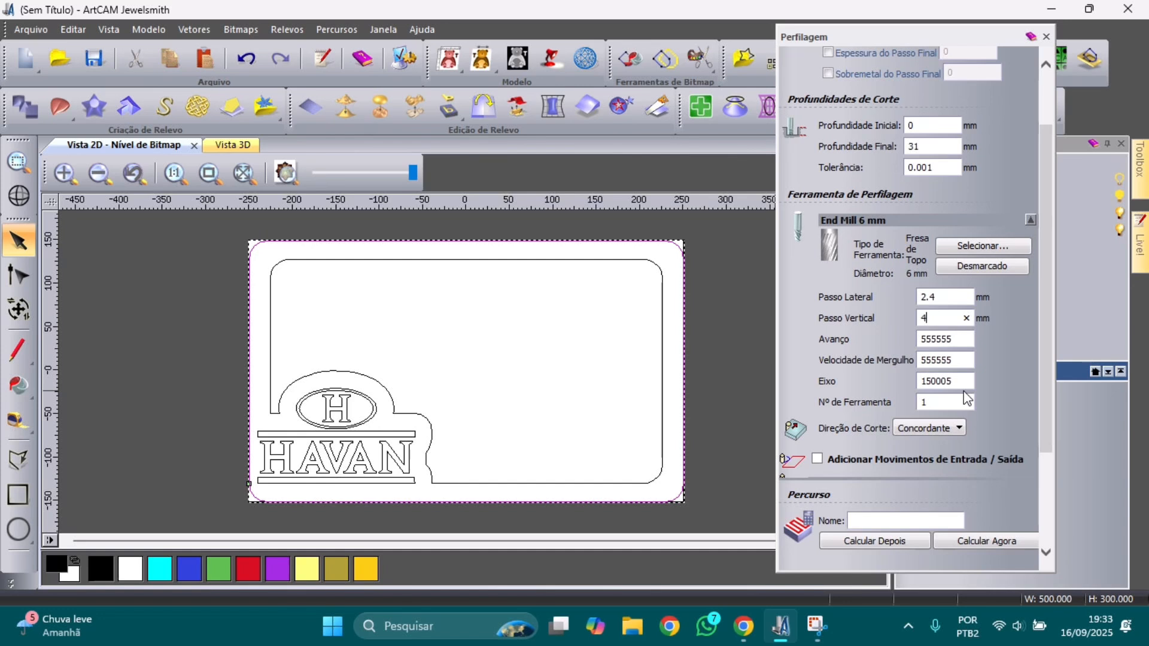
{"action": "scroll", "coordinate": [957, 398], "scroll_direction": "down", "scroll_amount": 2}
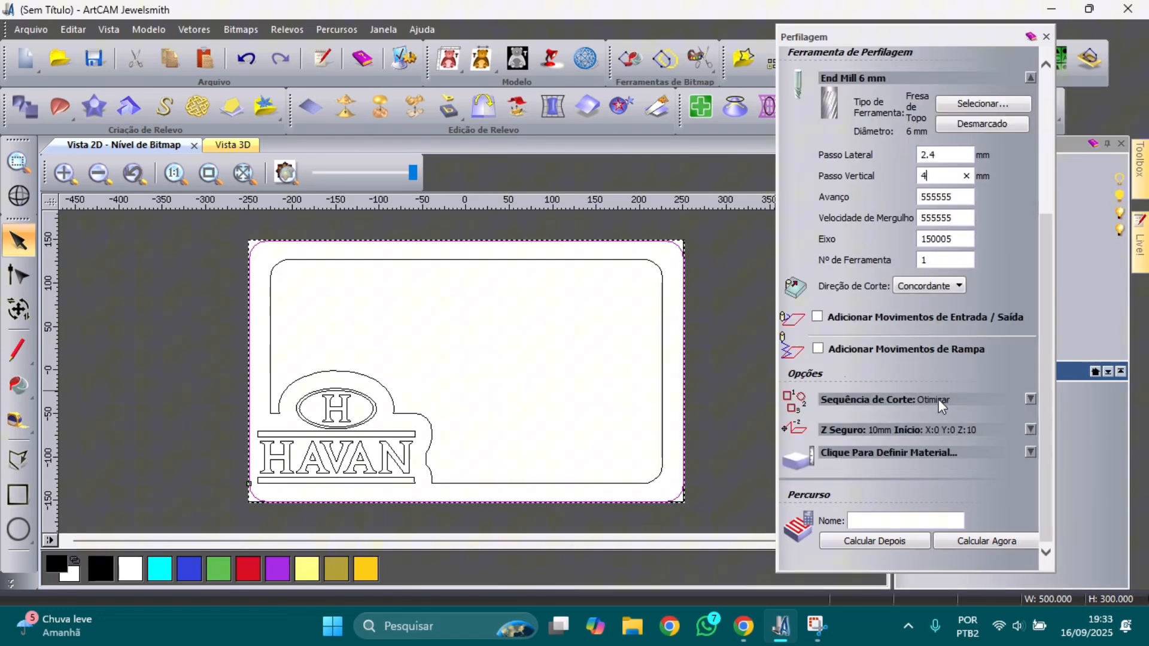
Step: Add ramping moves with the Suavizar style, 10° maximum angle and 10 mm maximum length
{"action": "left_click", "coordinate": [815, 349]}
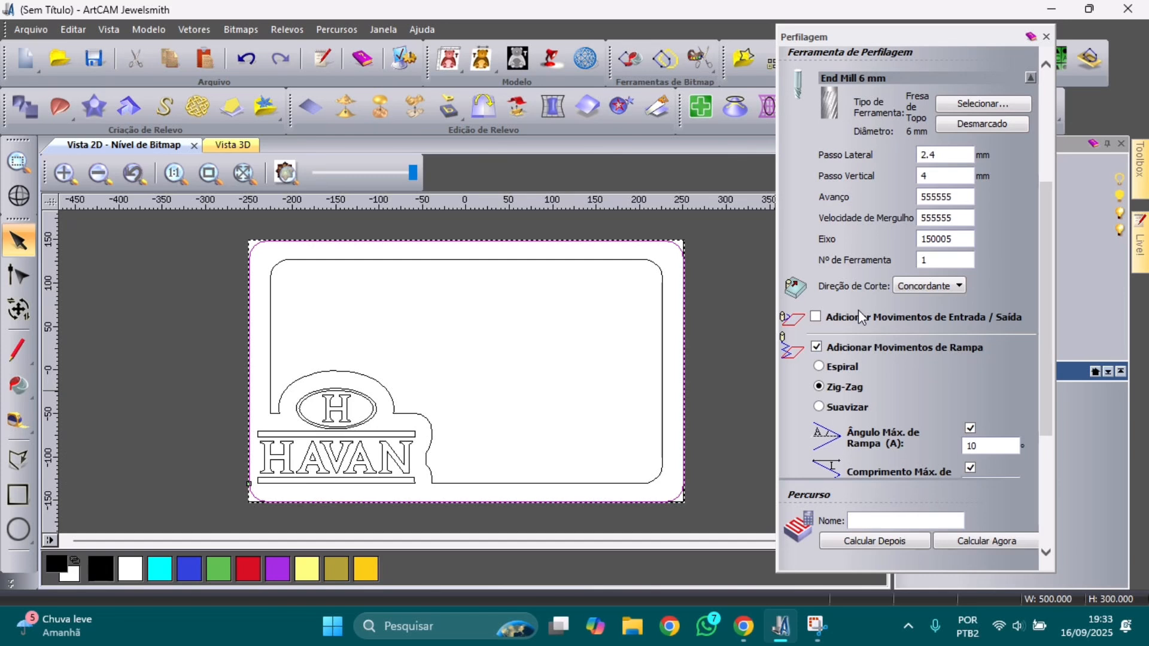
{"action": "scroll", "coordinate": [829, 349], "scroll_direction": "down", "scroll_amount": 1}
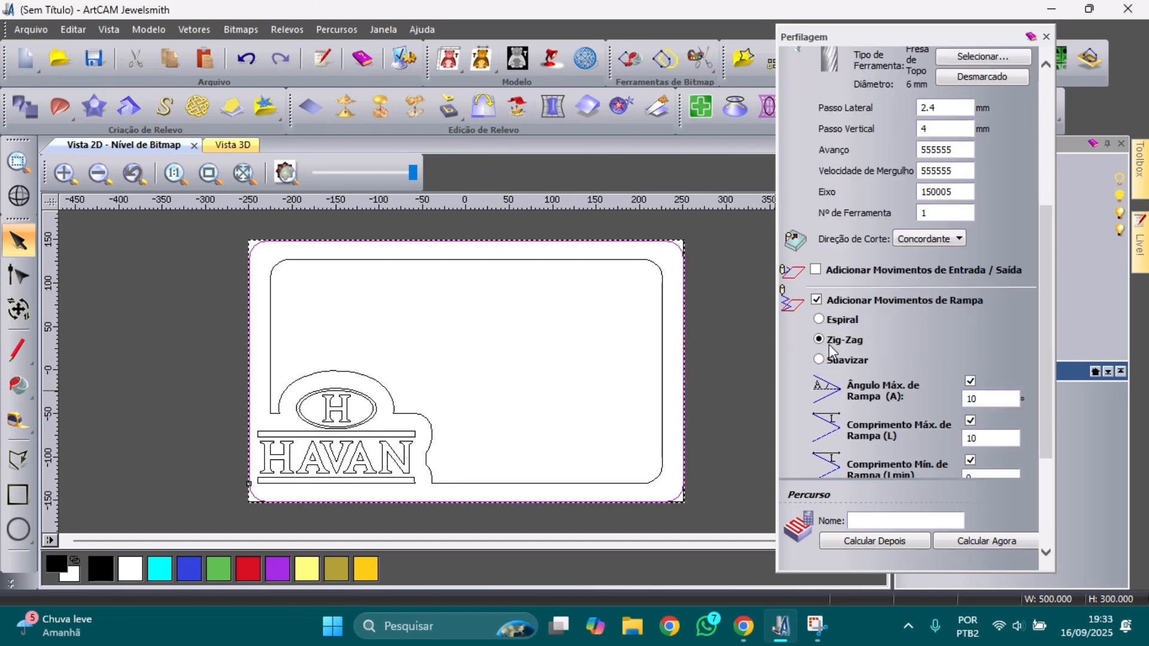
{"action": "scroll", "coordinate": [830, 346], "scroll_direction": "down", "scroll_amount": 1}
{"action": "left_click", "coordinate": [820, 330]}
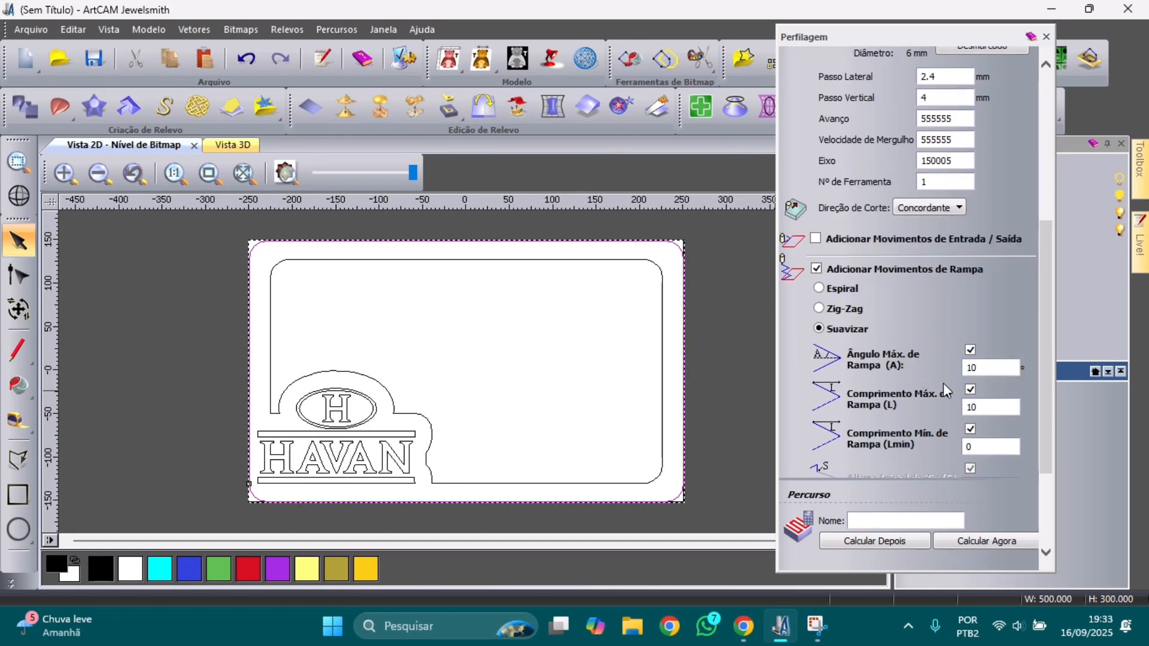
{"action": "scroll", "coordinate": [973, 400], "scroll_direction": "down", "scroll_amount": 1}
{"action": "scroll", "coordinate": [971, 404], "scroll_direction": "down", "scroll_amount": 2}
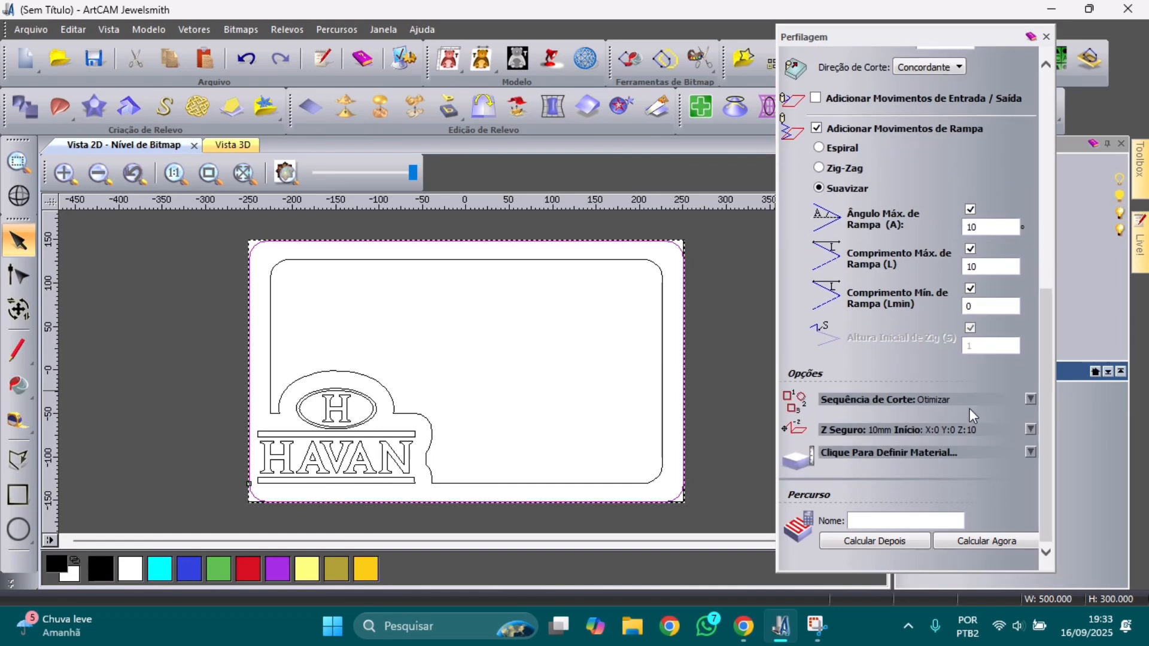
{"action": "left_click", "coordinate": [915, 431]}
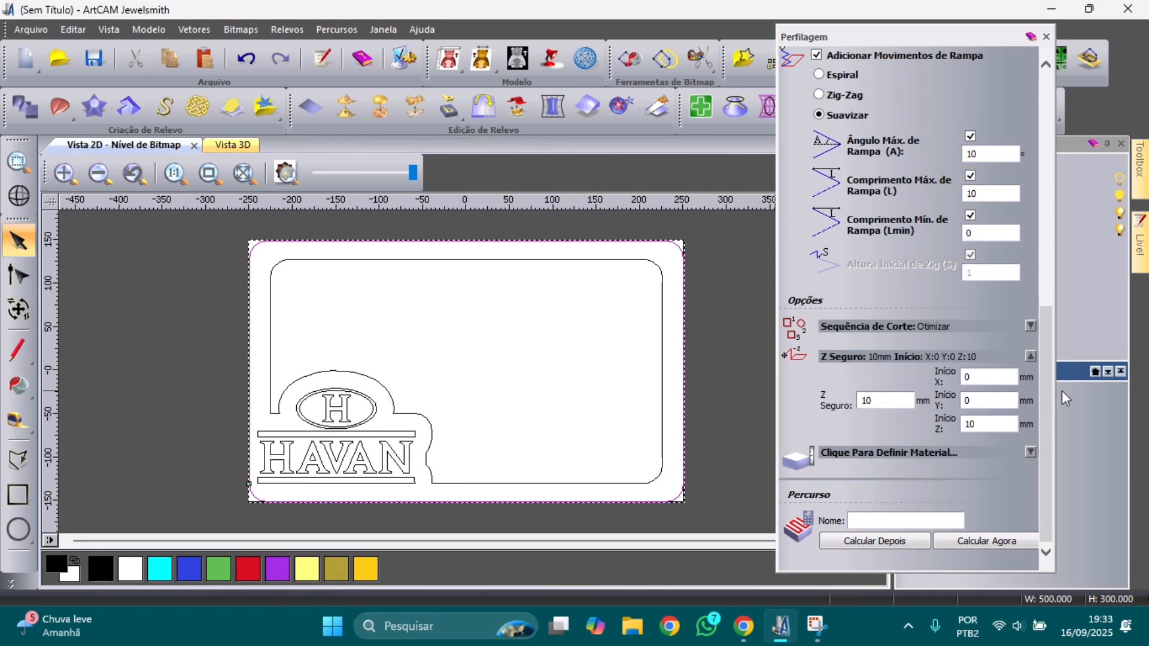
Step: Set the material thickness to 30 mm with Z zero at the top surface
{"action": "left_click", "coordinate": [958, 453]}
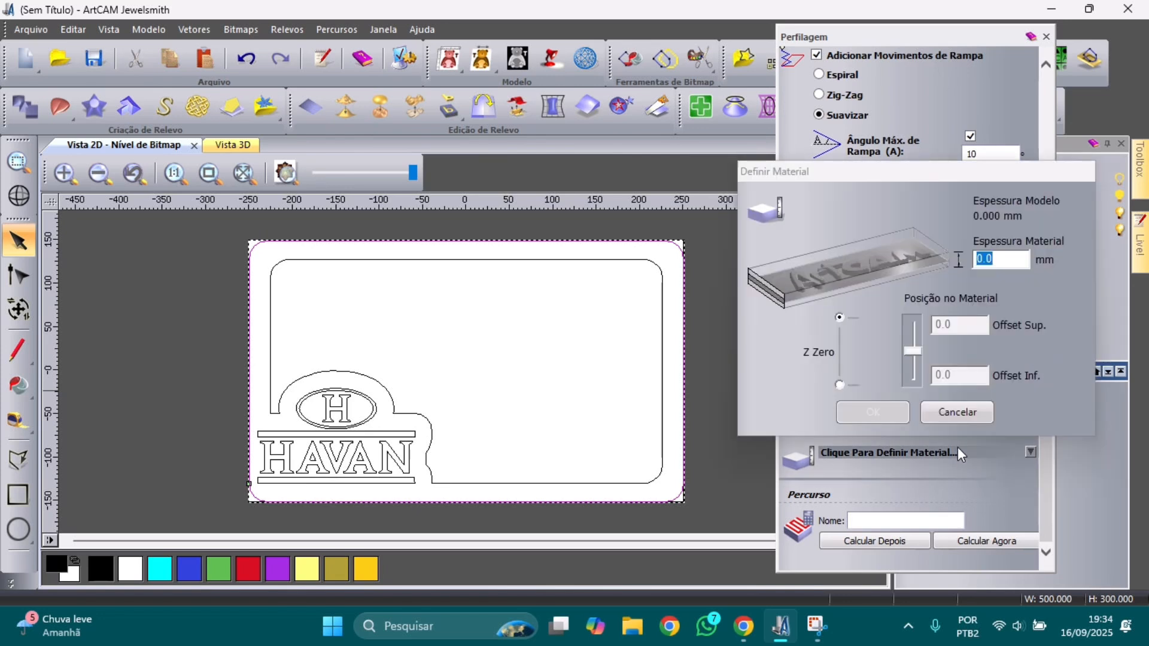
{"action": "left_click_drag", "start_coordinate": [996, 261], "coordinate": [959, 260]}
{"action": "type", "text": "30"}
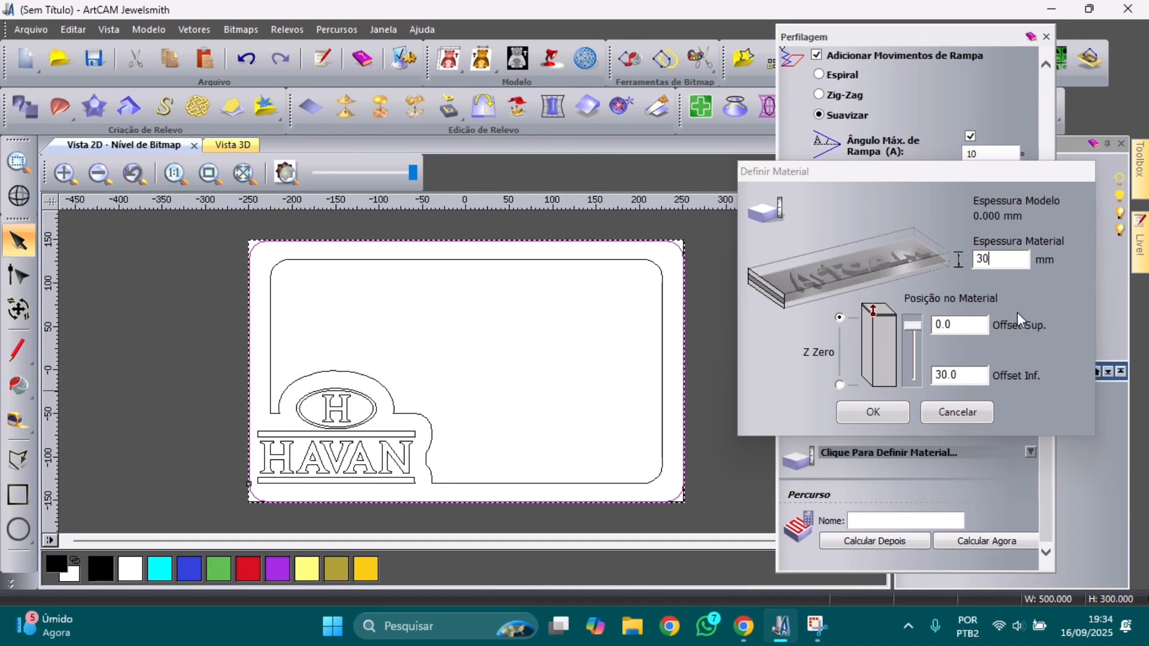
{"action": "left_click_drag", "start_coordinate": [1005, 258], "coordinate": [964, 258]}
{"action": "left_click", "coordinate": [839, 385]}
{"action": "left_click", "coordinate": [839, 318]}
{"action": "mouse_move", "coordinate": [912, 325]}
{"action": "left_mouse_down"}
{"action": "mouse_move", "coordinate": [912, 362]}
{"action": "mouse_move", "coordinate": [913, 323]}
{"action": "left_mouse_up"}
{"action": "left_click", "coordinate": [898, 415]}
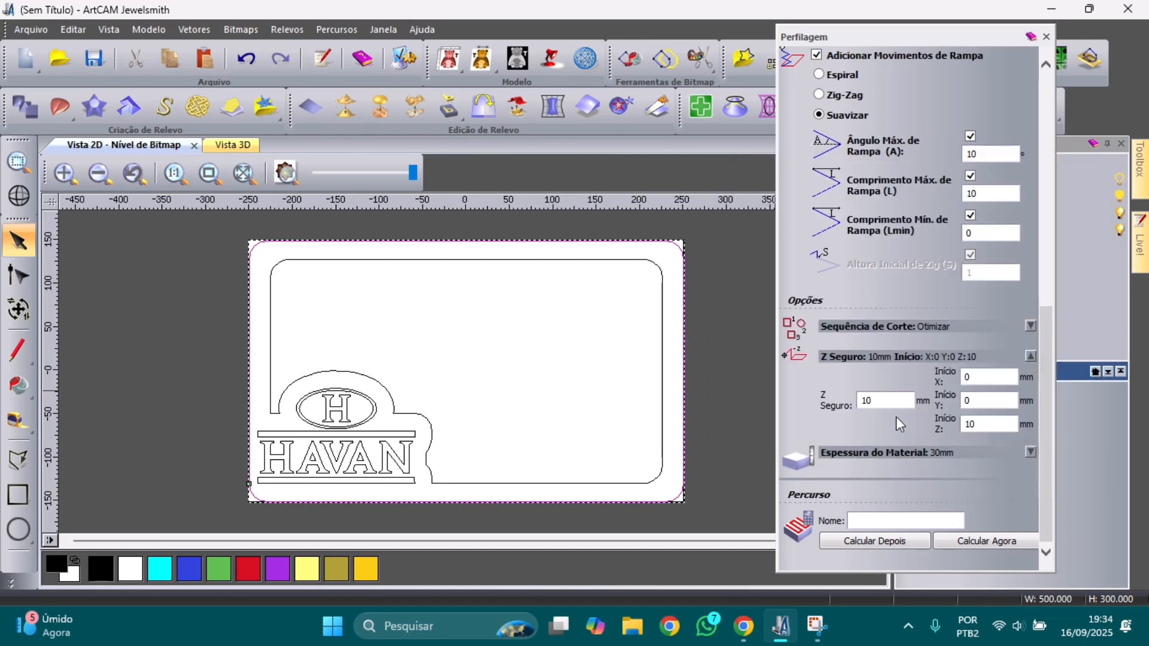
Step: Calculate the Perfil toolpath on the outer border, close its panel, and select the inner rounded outline
{"action": "left_click", "coordinate": [985, 536]}
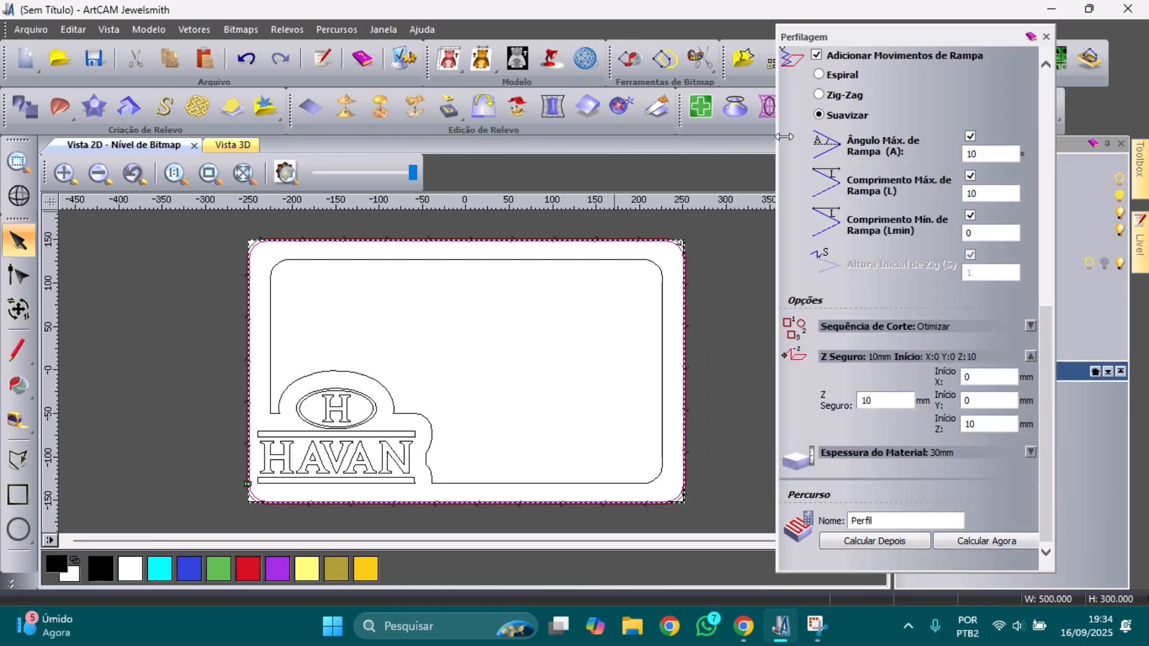
{"action": "left_click", "coordinate": [1047, 37]}
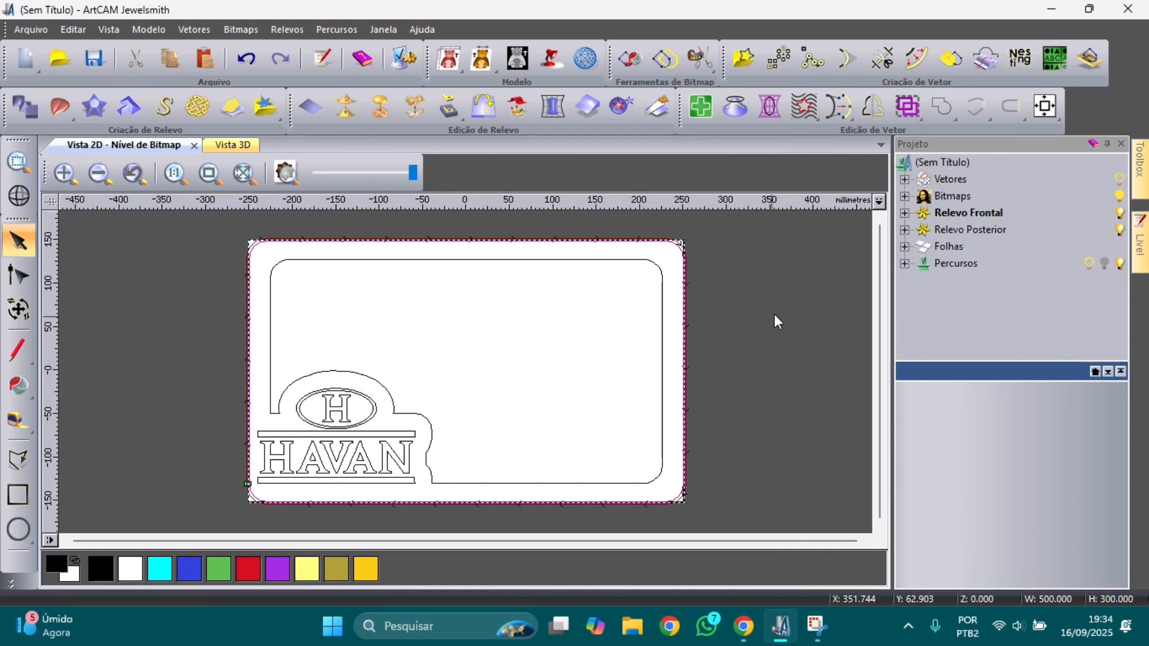
{"action": "left_click", "coordinate": [523, 261]}
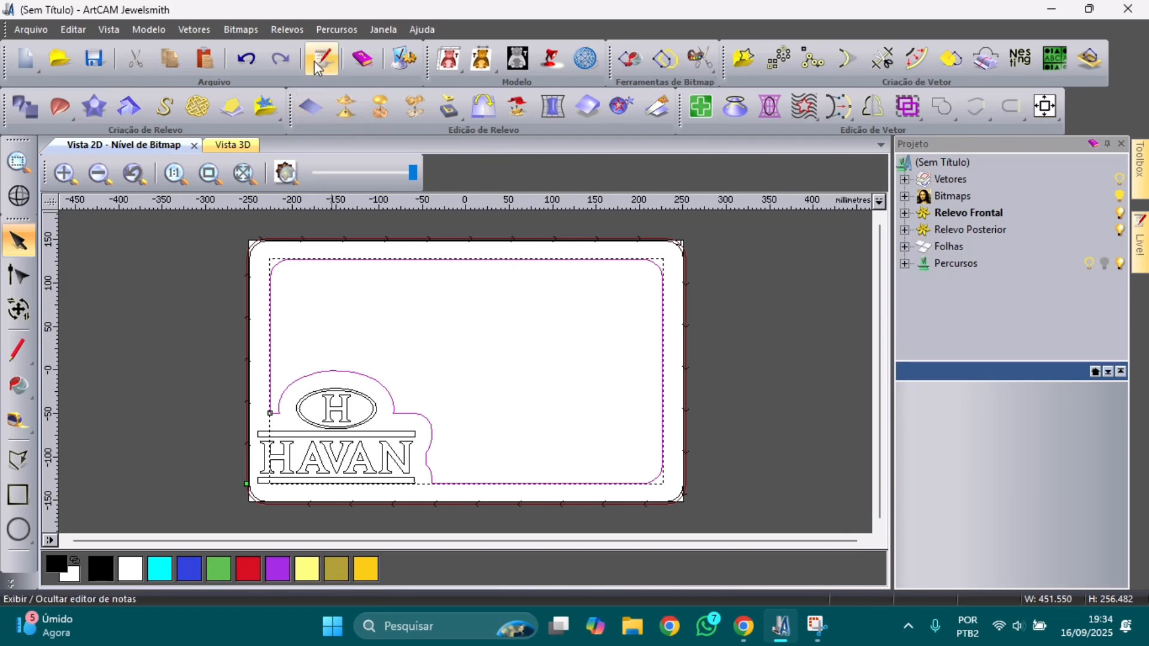
{"action": "left_click", "coordinate": [333, 28]}
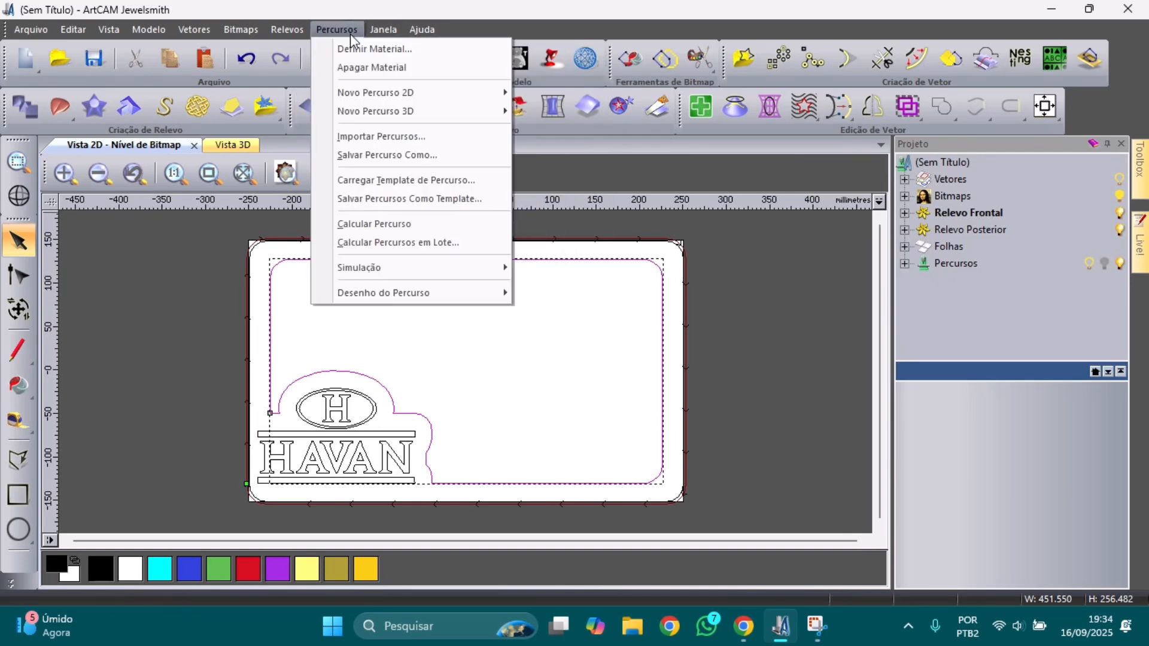
Step: Create a new profile toolpath cutting along the vector (Ao Longo) with 10 mm final depth
{"action": "mouse_move", "coordinate": [403, 94]}
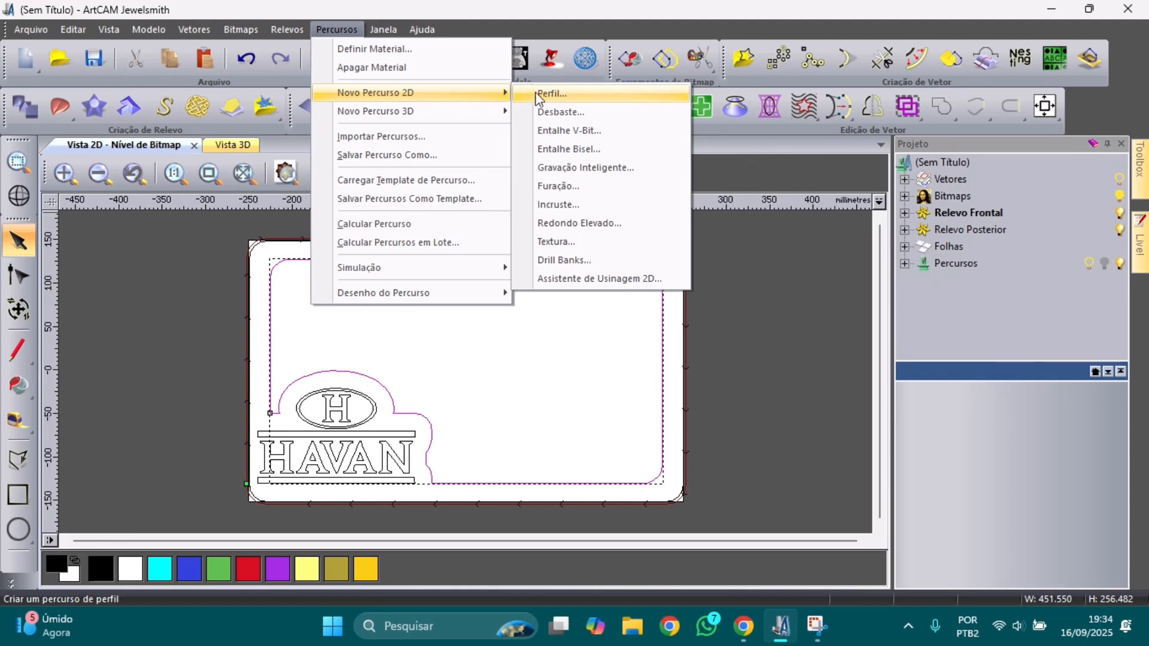
{"action": "left_click", "coordinate": [567, 93]}
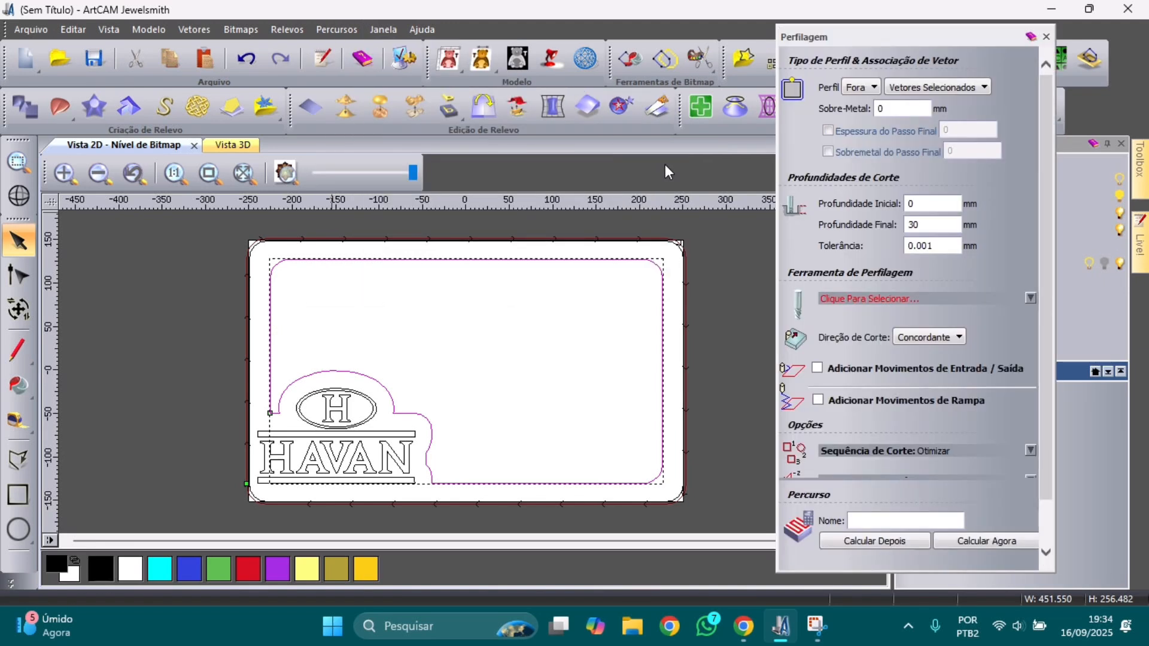
{"action": "left_click", "coordinate": [875, 89]}
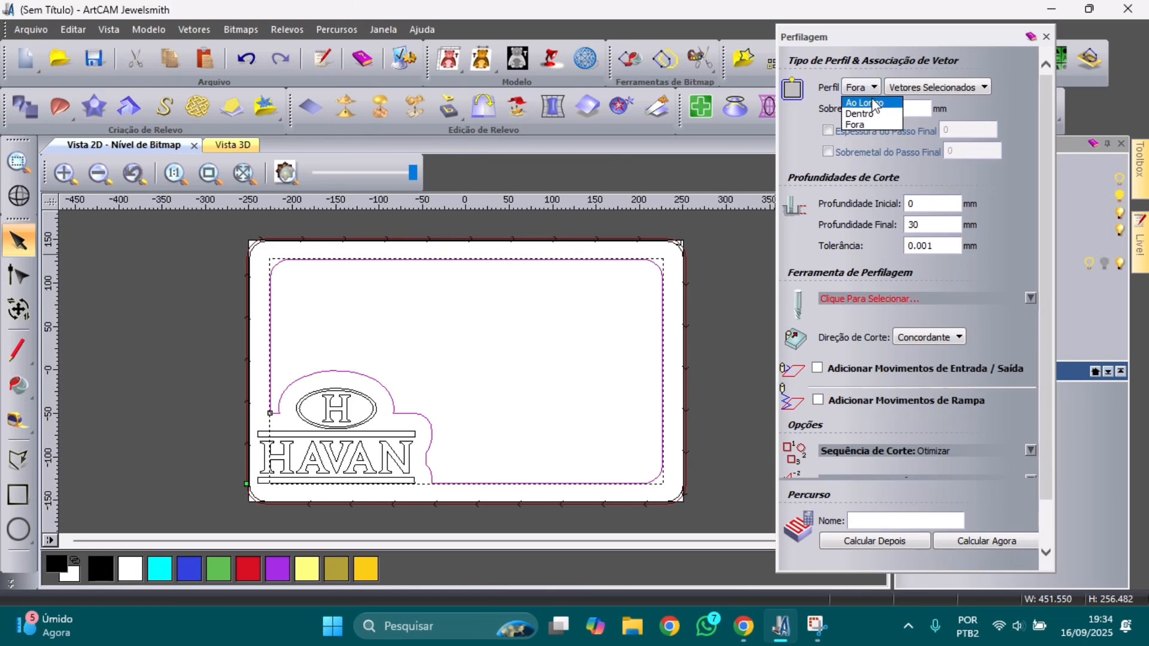
{"action": "left_click", "coordinate": [871, 102]}
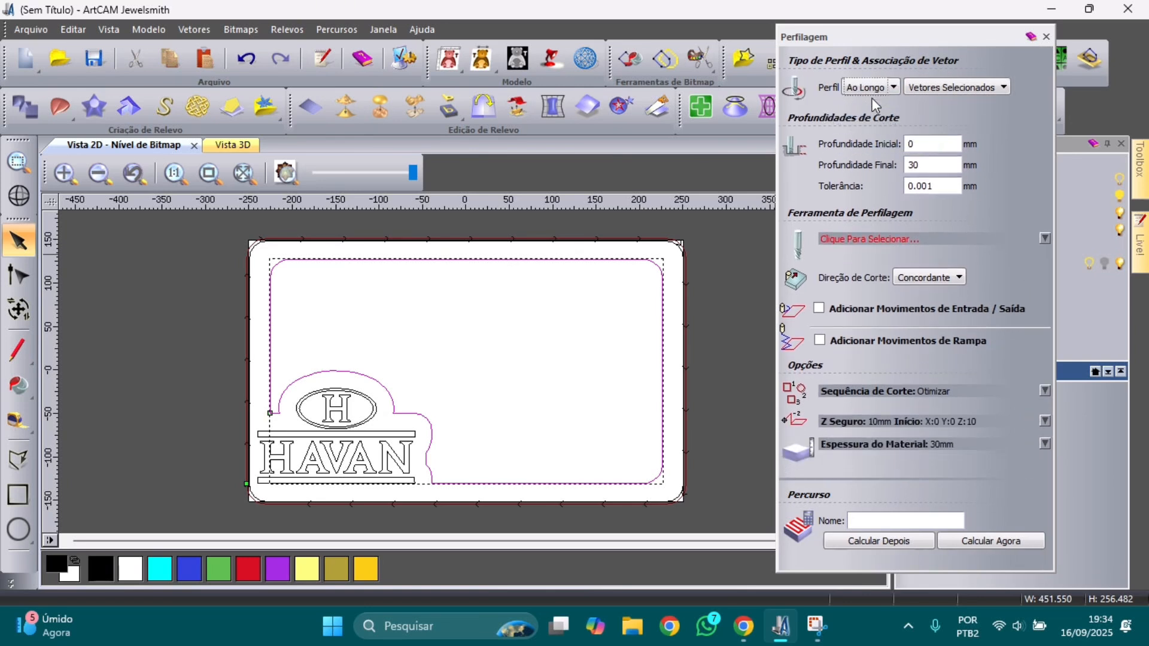
{"action": "double_click", "coordinate": [925, 167]}
{"action": "type", "text": "10"}
Step: Pick Ball Nose 12 mm from the 3D Finishing tools as the profile cutter
{"action": "left_click", "coordinate": [941, 238]}
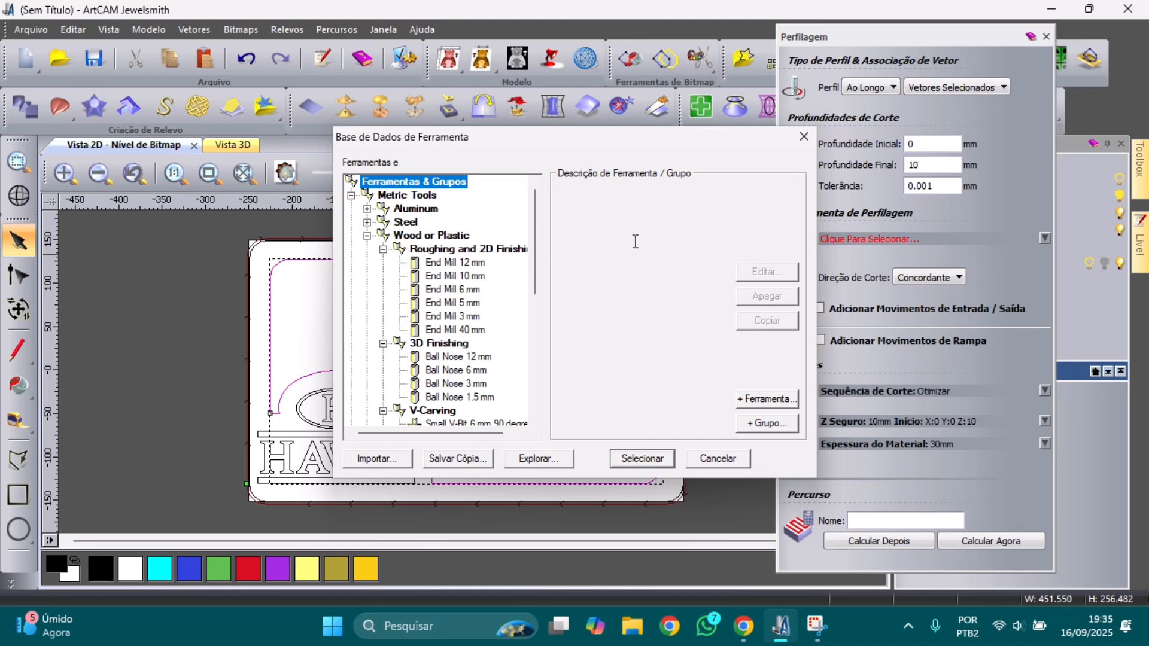
{"action": "scroll", "coordinate": [449, 317], "scroll_direction": "down", "scroll_amount": 1}
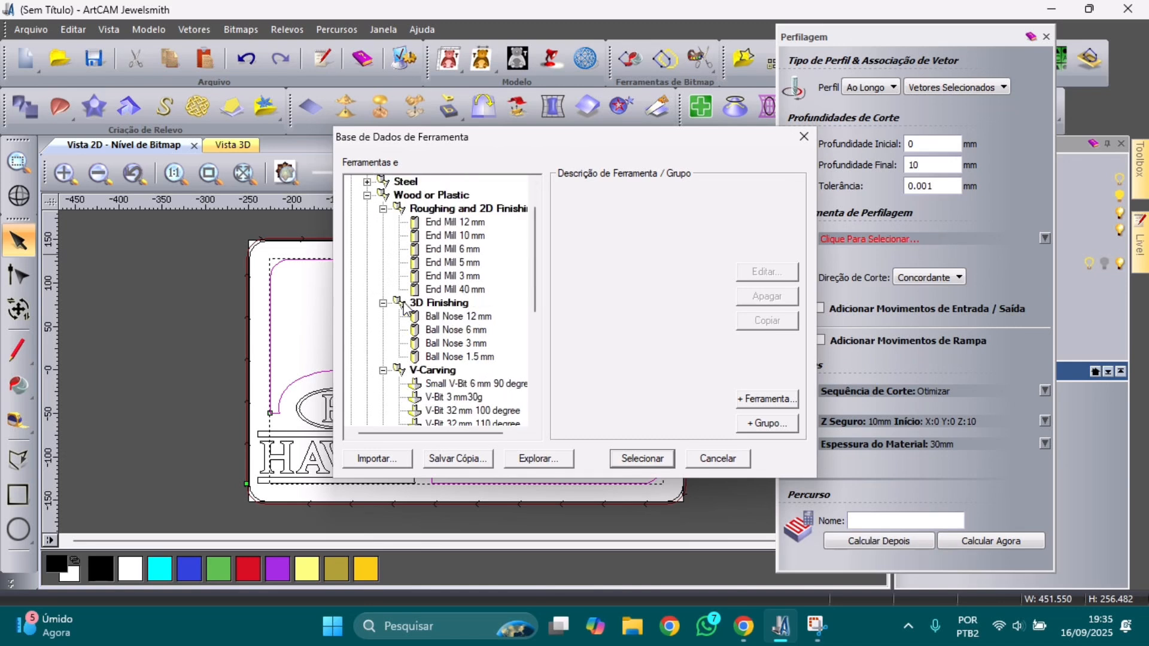
{"action": "left_click", "coordinate": [455, 317]}
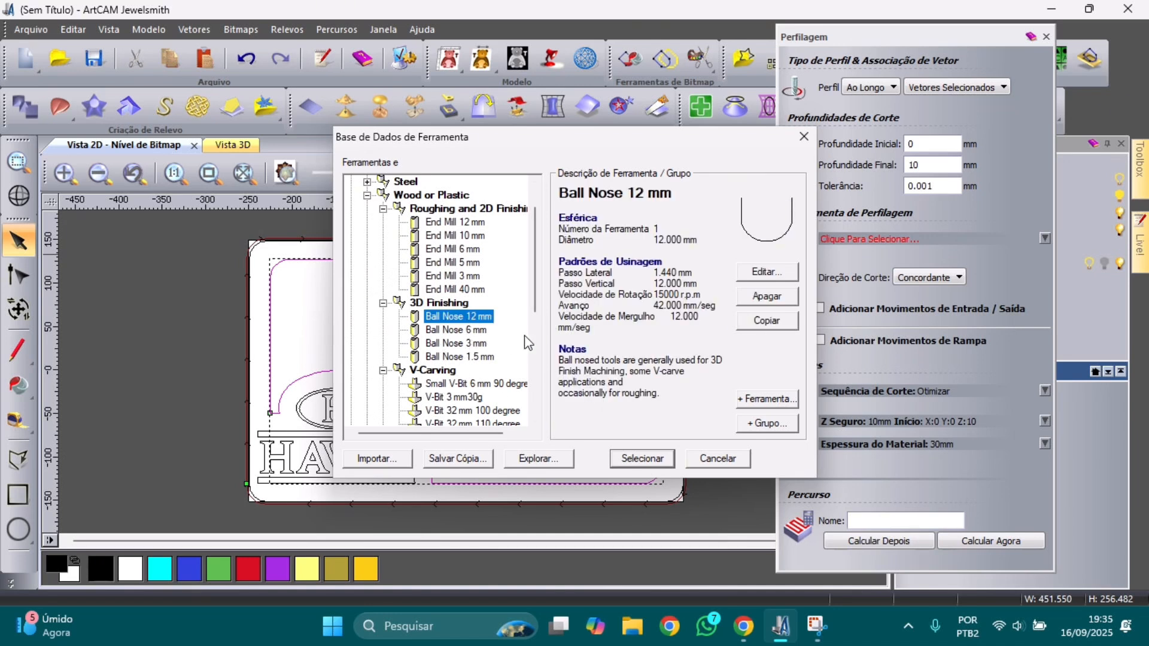
{"action": "left_click", "coordinate": [485, 358]}
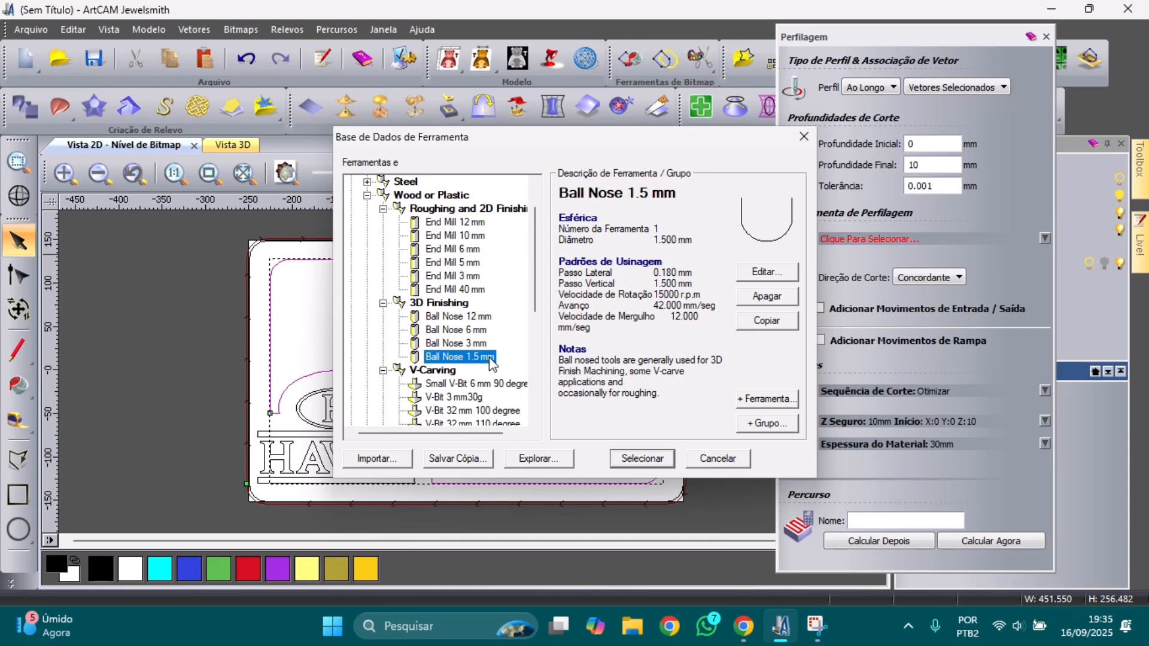
{"action": "left_click", "coordinate": [767, 273]}
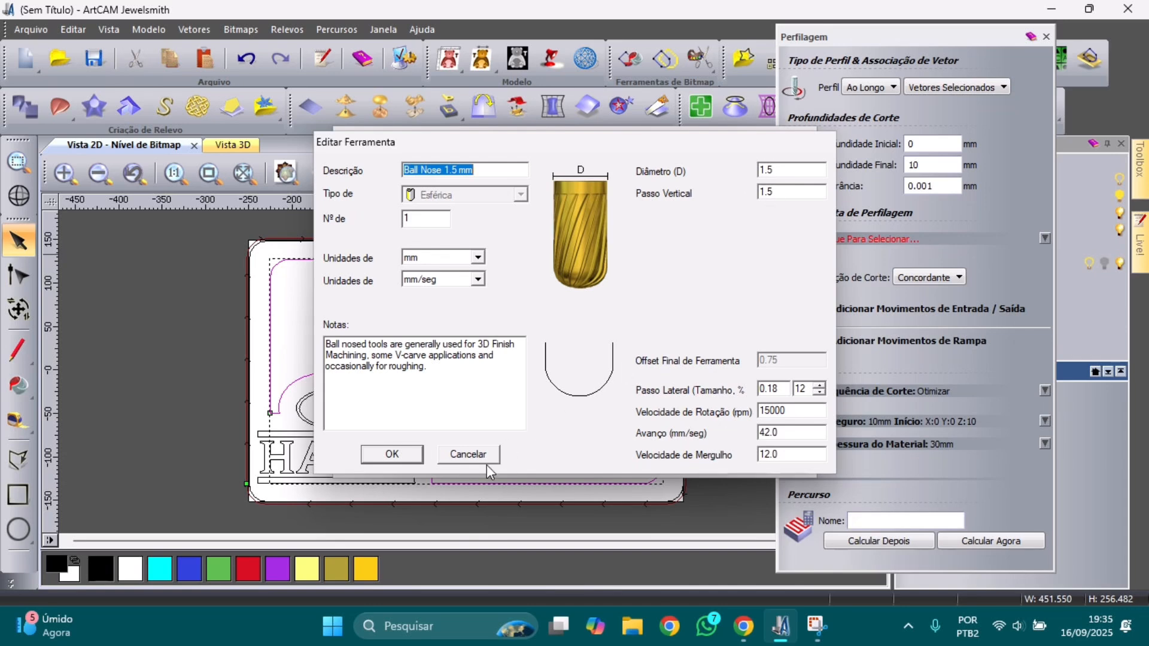
{"action": "left_click", "coordinate": [473, 455]}
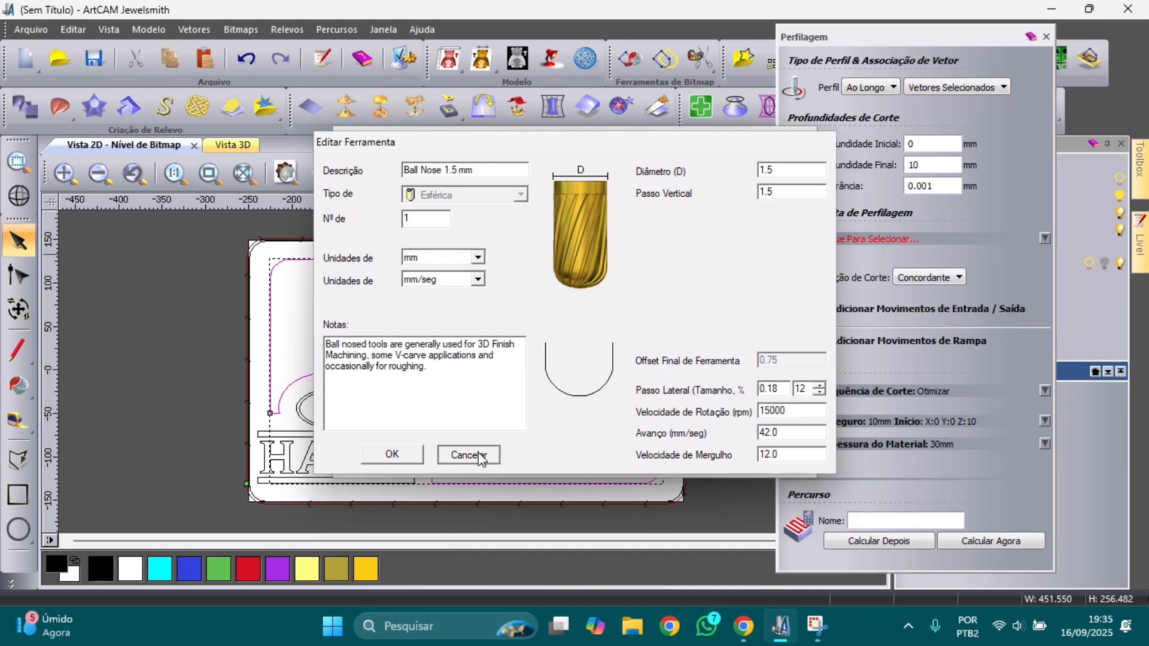
{"action": "left_click", "coordinate": [459, 317]}
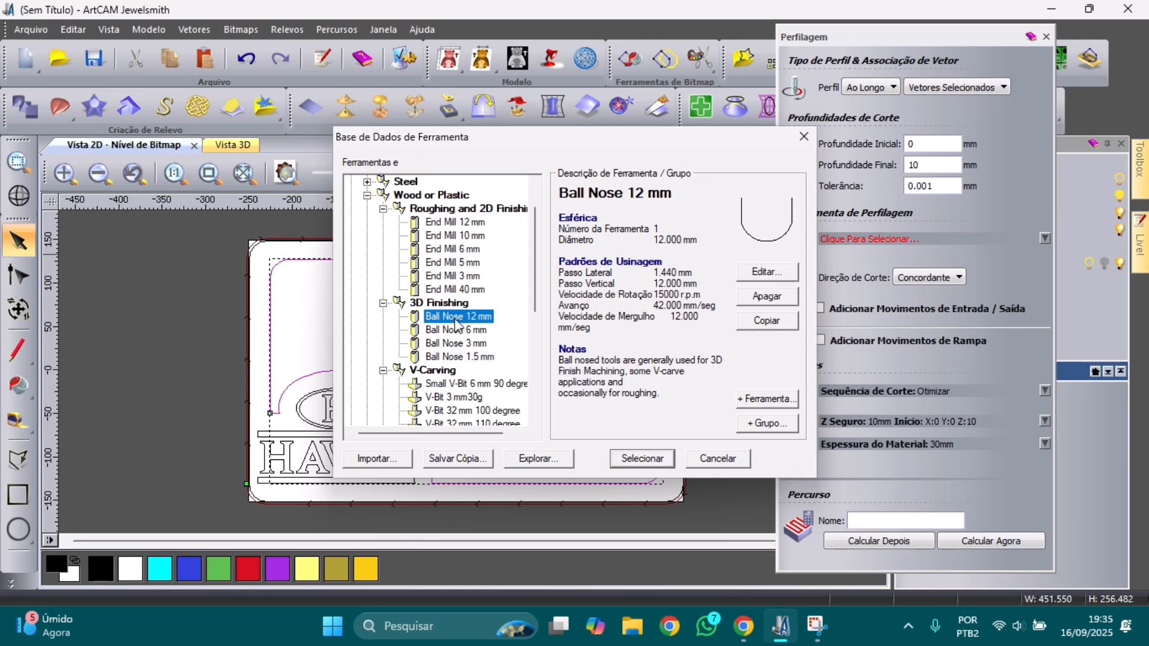
{"action": "left_click", "coordinate": [666, 464]}
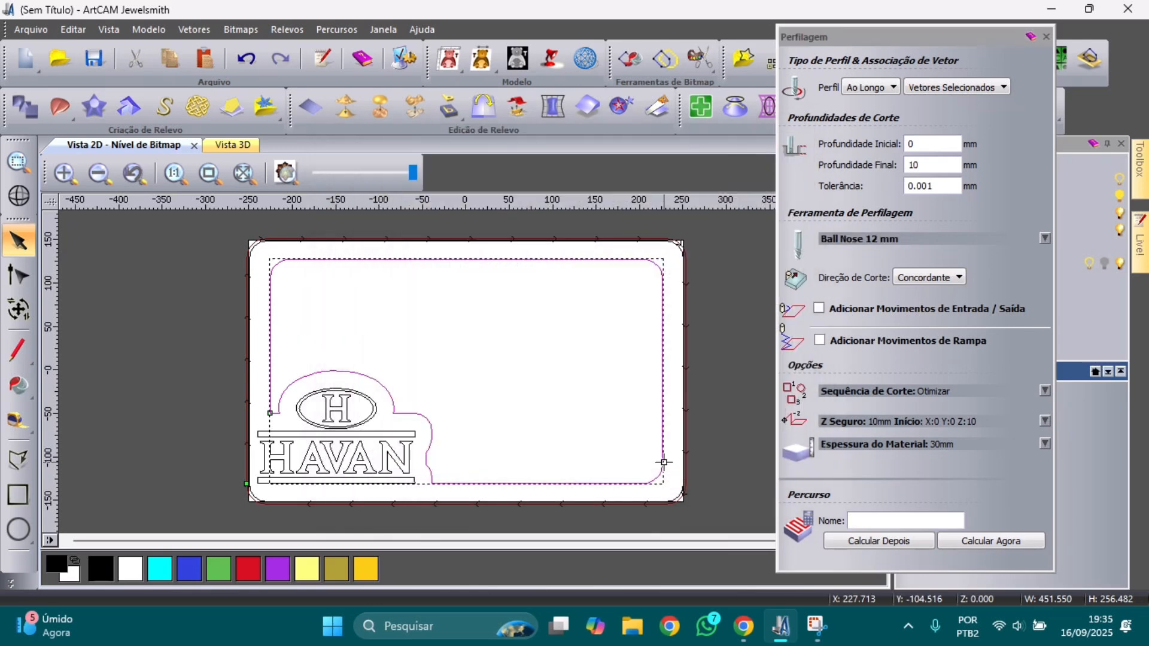
Step: Set the profile cutter's stepdown to 4 mm, feed rate to 420000 and plunge rate to 120000
{"action": "left_click", "coordinate": [903, 239]}
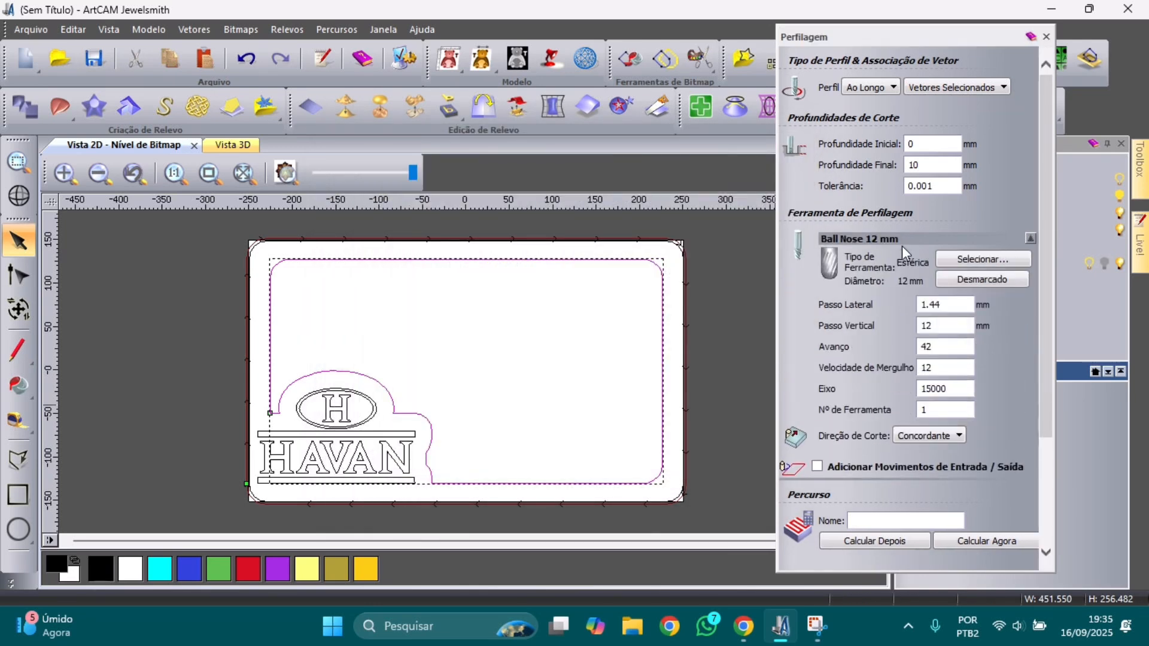
{"action": "double_click", "coordinate": [937, 326]}
{"action": "left_click", "coordinate": [940, 325]}
{"action": "left_click", "coordinate": [950, 348]}
{"action": "type", "text": "0000"}
{"action": "left_click", "coordinate": [946, 369]}
{"action": "type", "text": "0000"}
Step: Enable smooth ramping and calculate the Perfil 1 profile toolpath along the inner outline
{"action": "scroll", "coordinate": [952, 374], "scroll_direction": "down", "scroll_amount": 2}
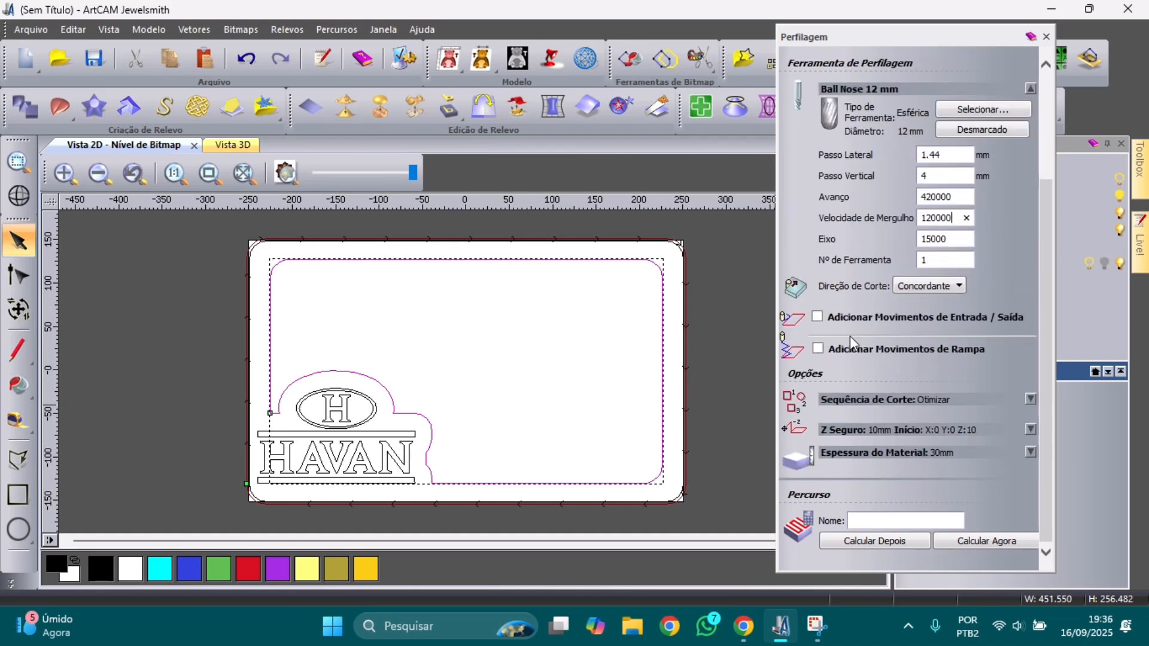
{"action": "left_click", "coordinate": [818, 349]}
{"action": "scroll", "coordinate": [820, 338], "scroll_direction": "down", "scroll_amount": 1}
{"action": "left_click", "coordinate": [818, 331]}
{"action": "scroll", "coordinate": [821, 338], "scroll_direction": "down", "scroll_amount": 1}
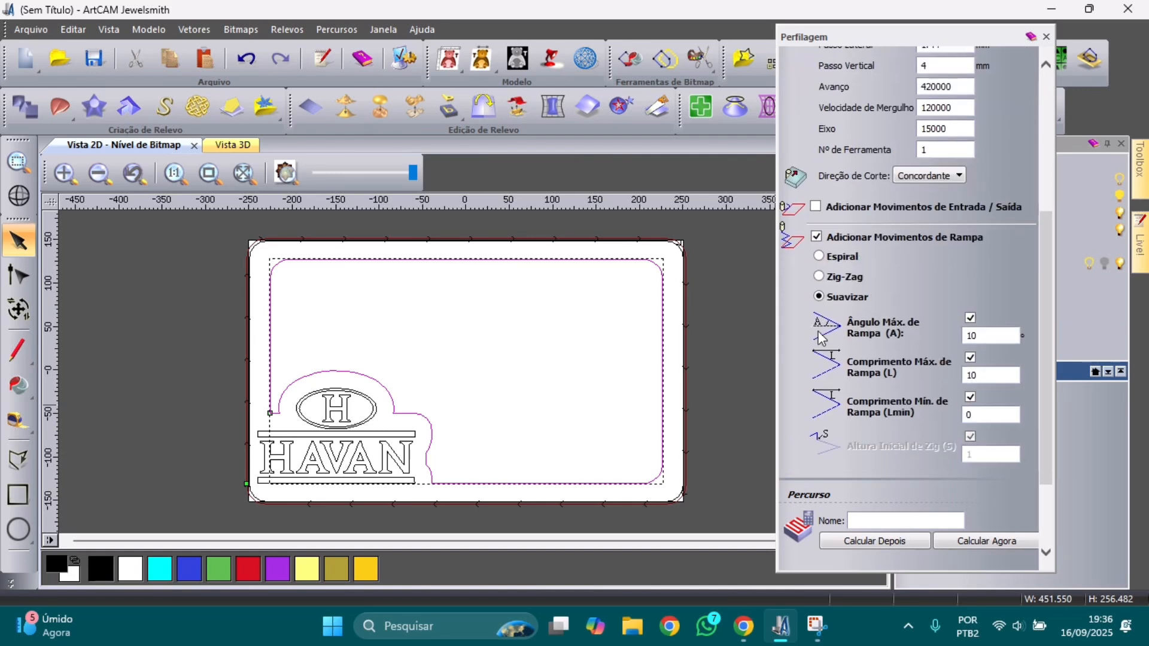
{"action": "scroll", "coordinate": [822, 339], "scroll_direction": "down", "scroll_amount": 3}
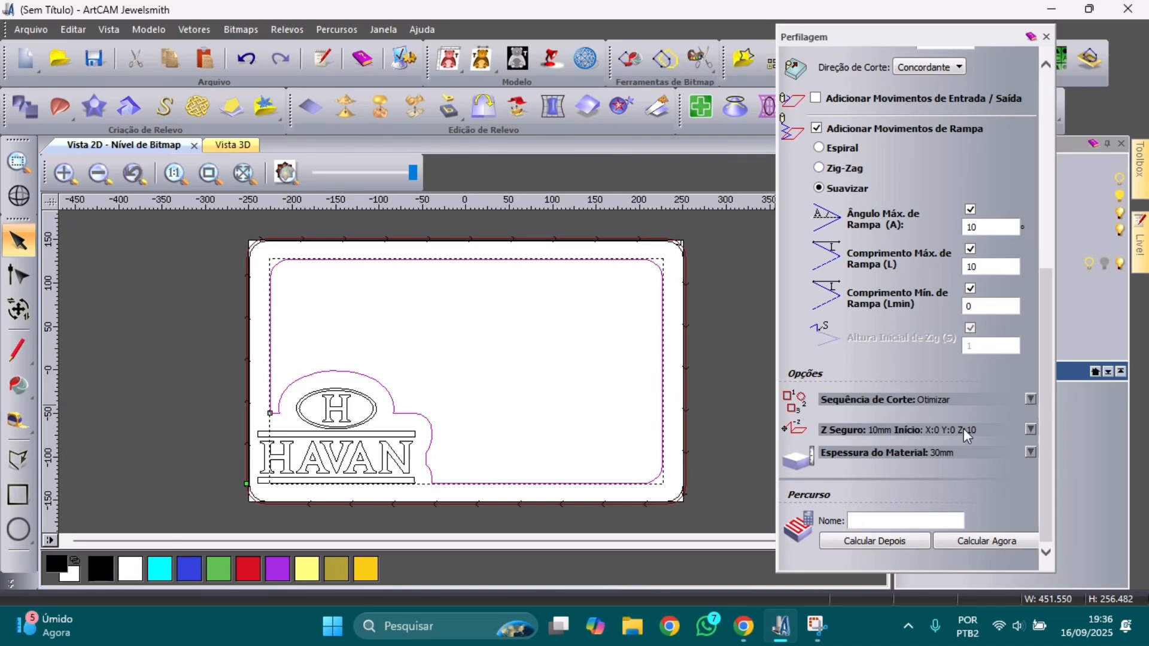
{"action": "left_click", "coordinate": [985, 542]}
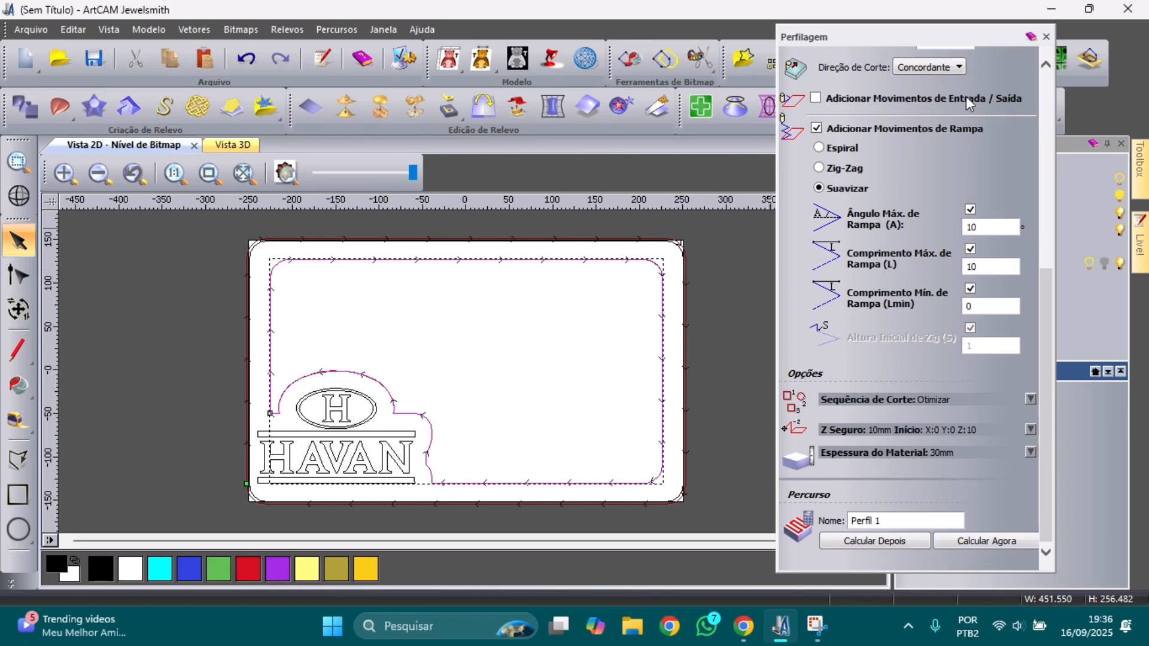
Step: Close the Perfilagem panel and box-select all the HAVAN lettering and oval vectors
{"action": "left_click", "coordinate": [1046, 38]}
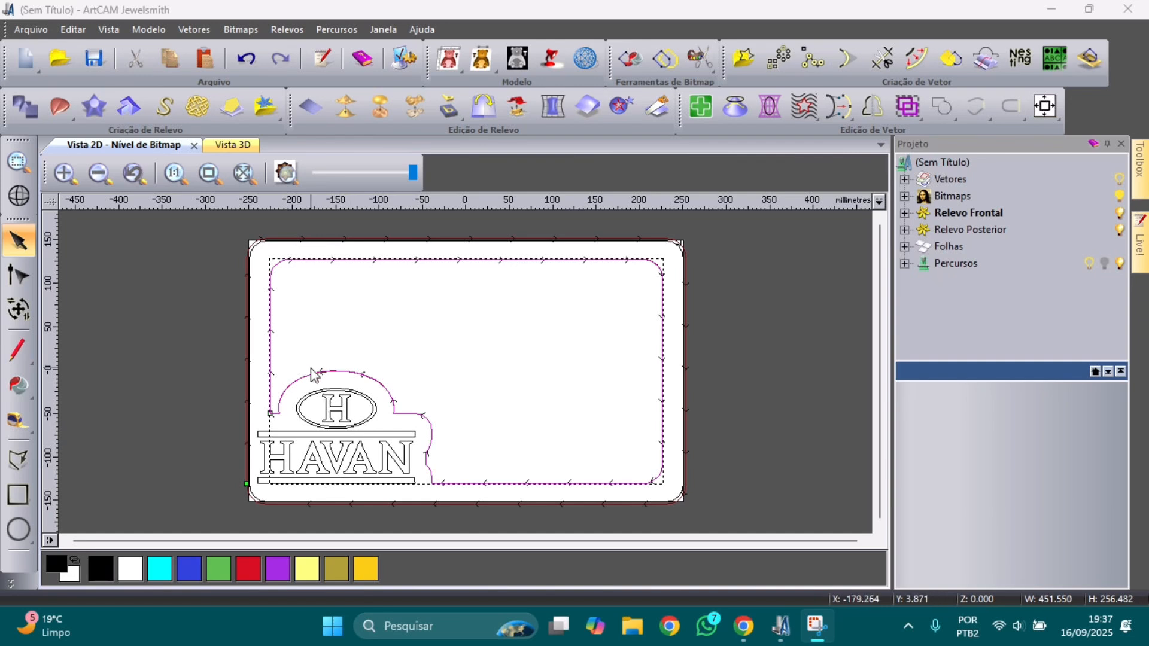
{"action": "left_click", "coordinate": [216, 369]}
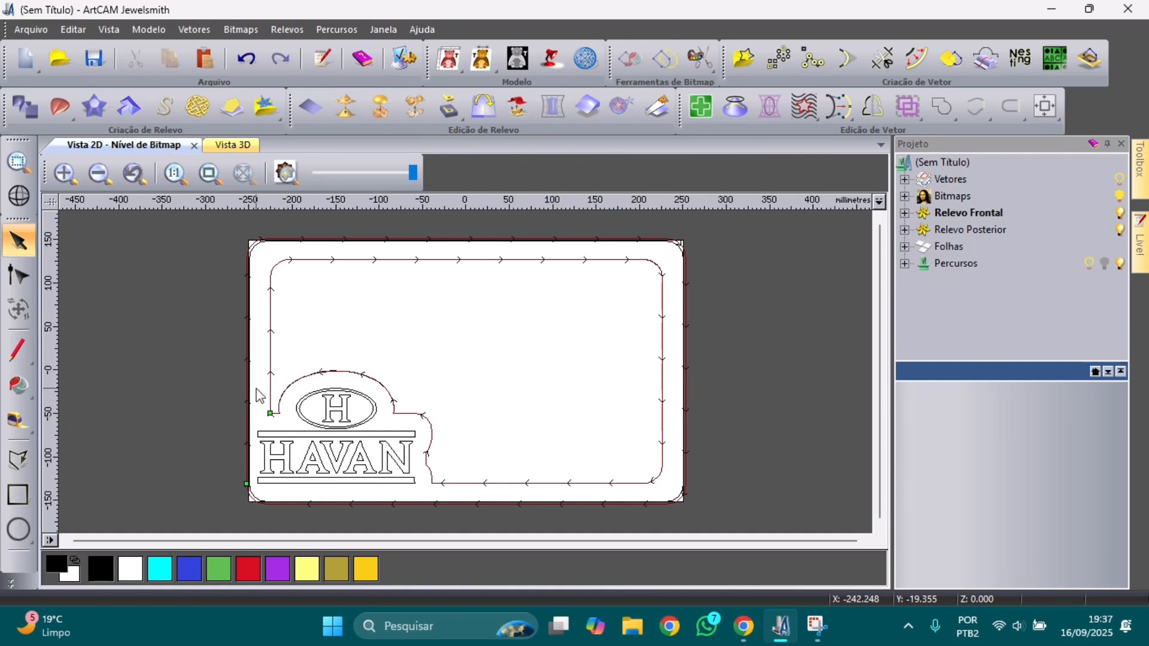
{"action": "left_click_drag", "start_coordinate": [224, 379], "coordinate": [440, 514]}
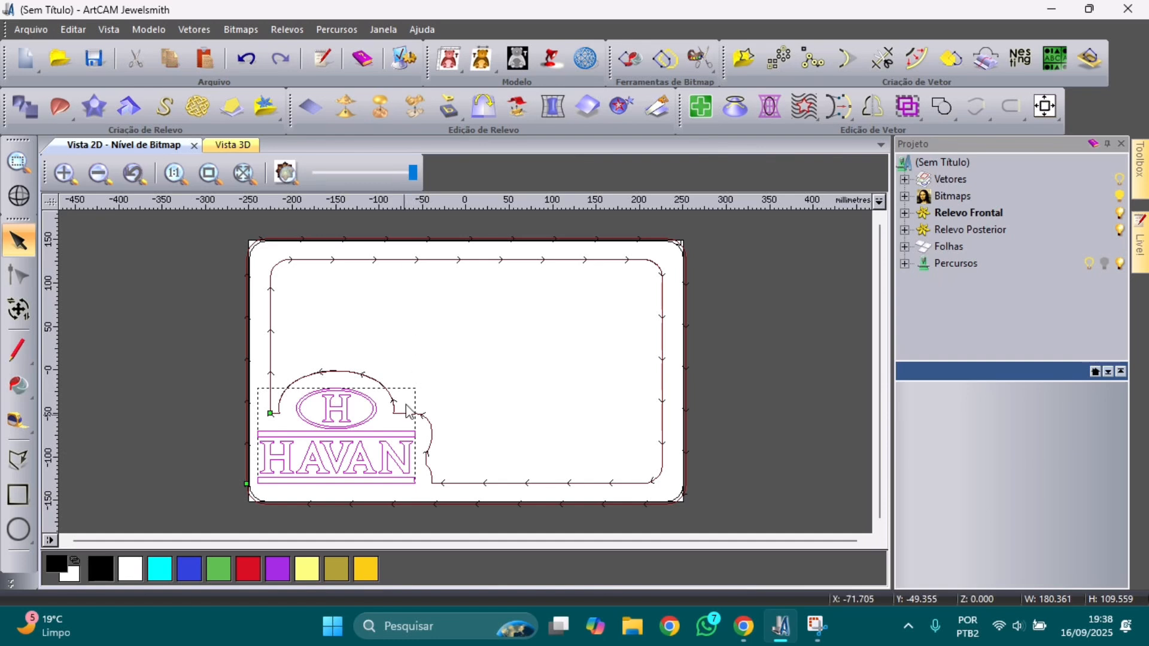
{"action": "scroll", "coordinate": [389, 440], "scroll_direction": "up", "scroll_amount": 1}
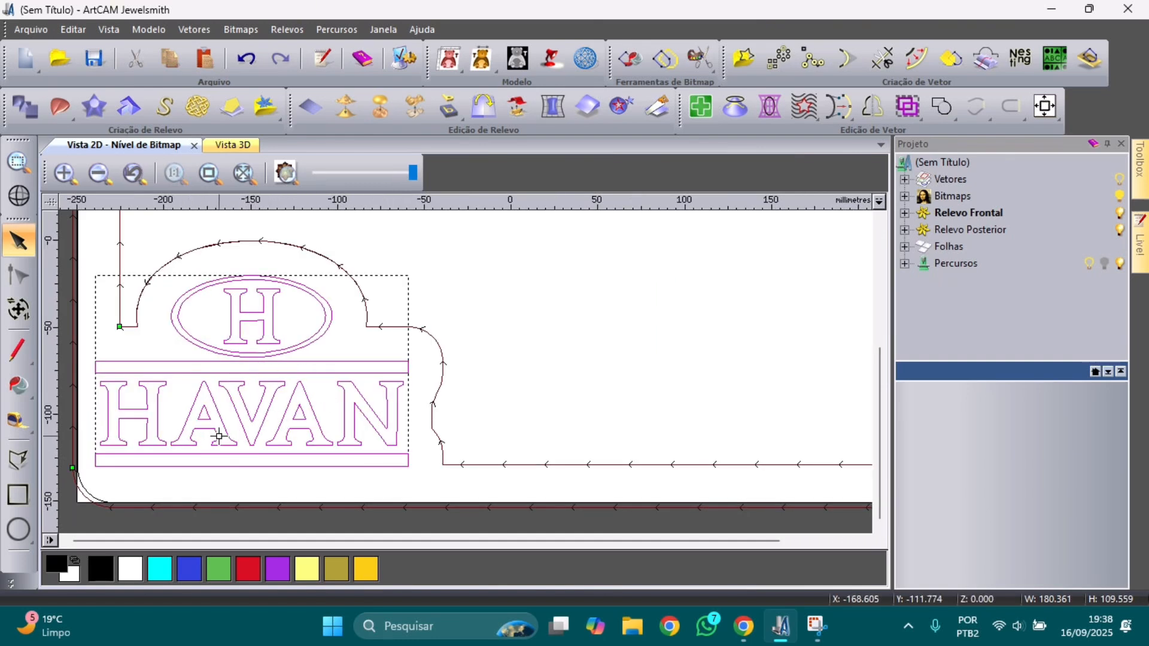
{"action": "left_click", "coordinate": [333, 30]}
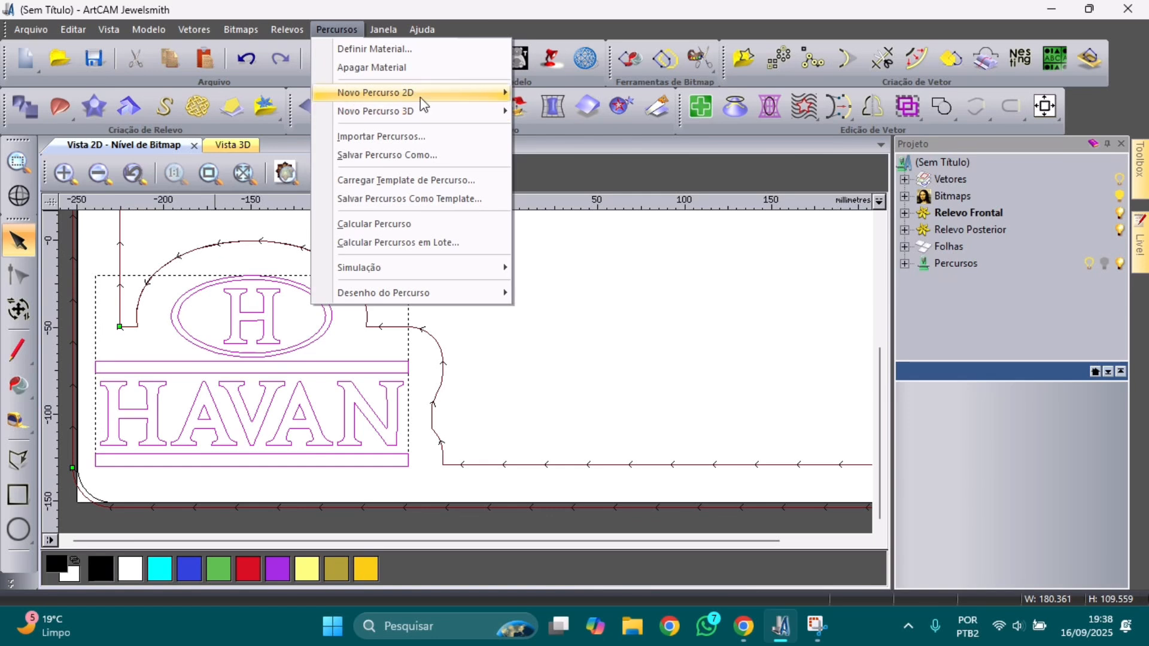
Step: Start a V-bit carving toolpath and show the V-Bit 32 mm 100 degree tool in the tool database
{"action": "mouse_move", "coordinate": [427, 103]}
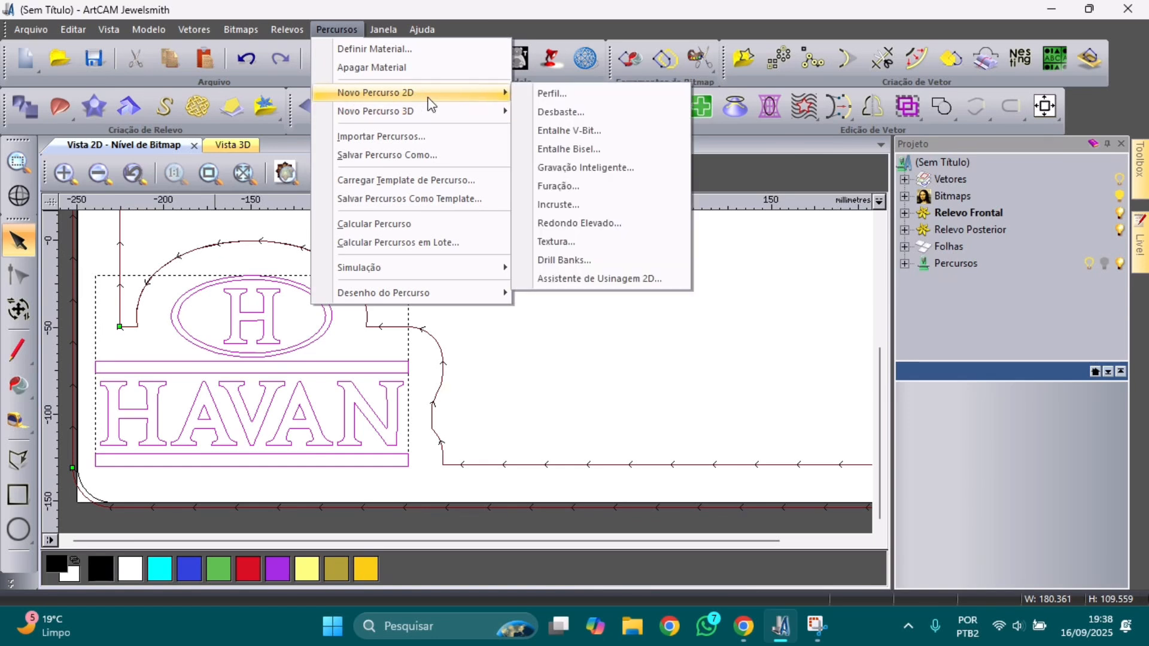
{"action": "left_click", "coordinate": [577, 131]}
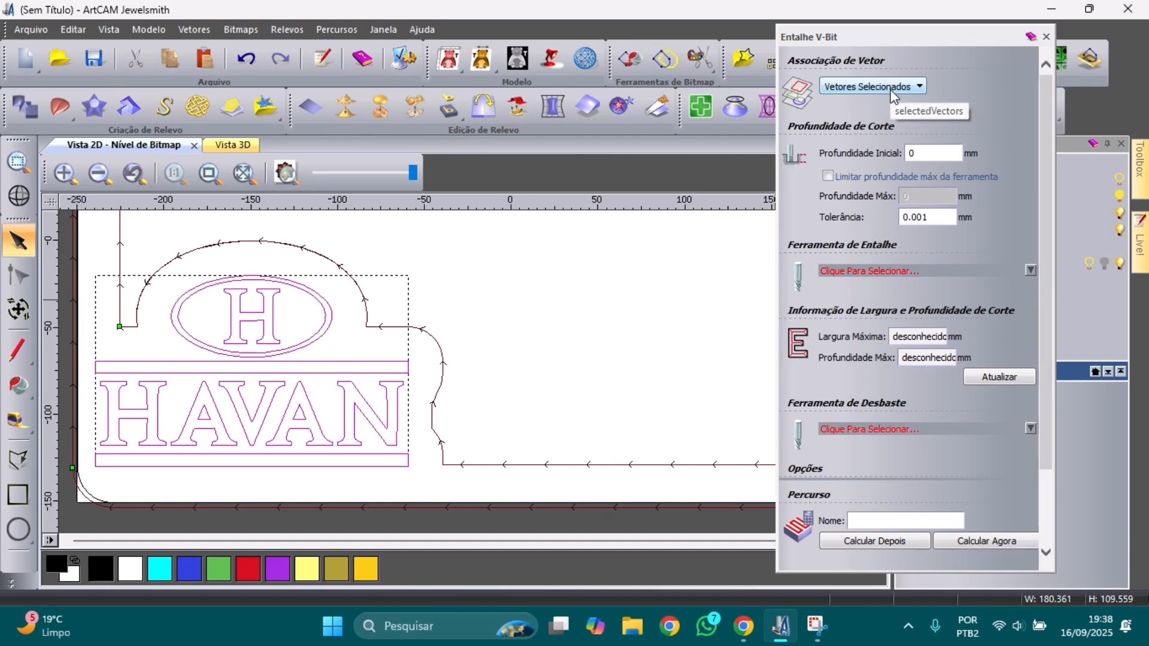
{"action": "left_click", "coordinate": [904, 273]}
{"action": "scroll", "coordinate": [485, 347], "scroll_direction": "down", "scroll_amount": 1}
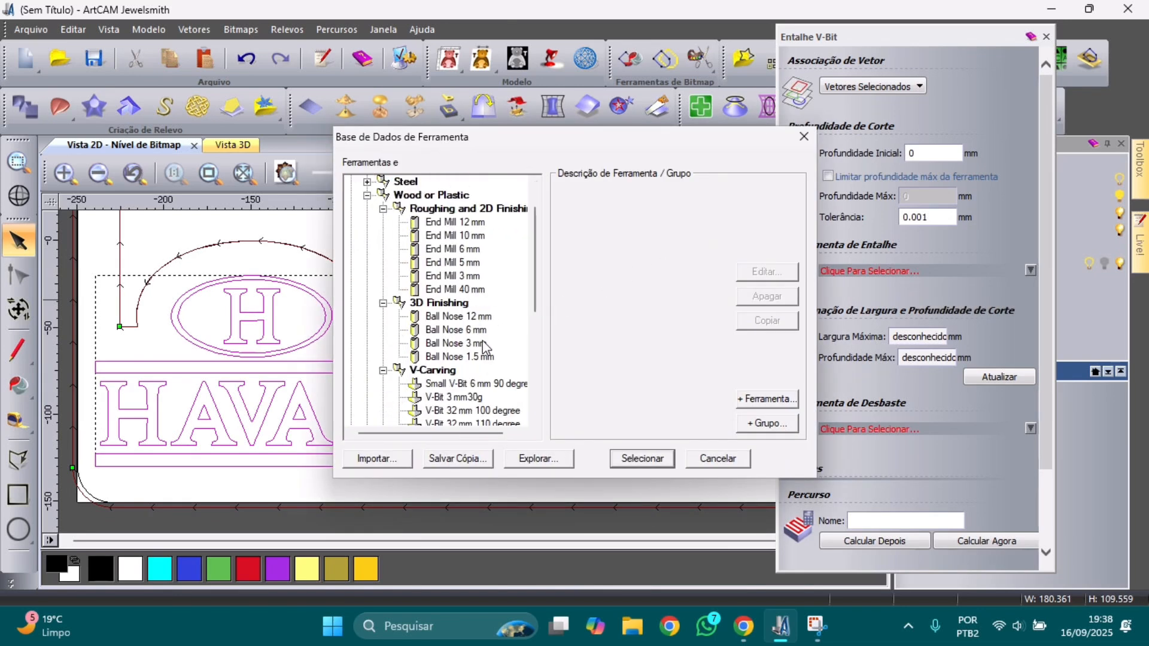
{"action": "scroll", "coordinate": [485, 348], "scroll_direction": "down", "scroll_amount": 1}
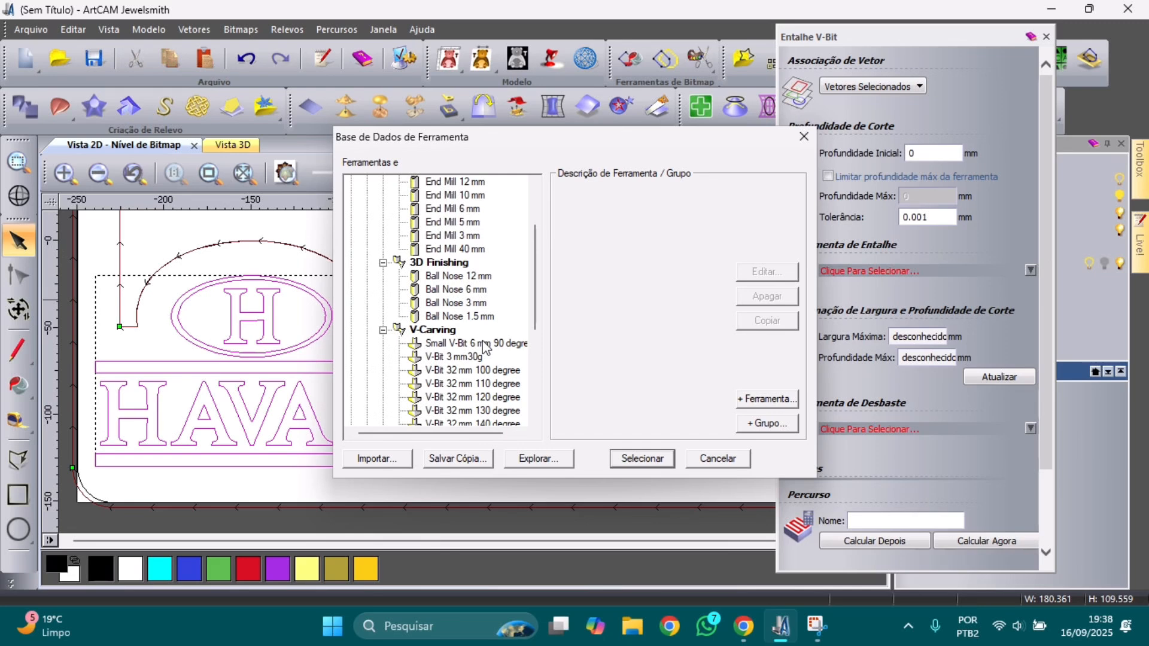
{"action": "scroll", "coordinate": [485, 348], "scroll_direction": "down", "scroll_amount": 1}
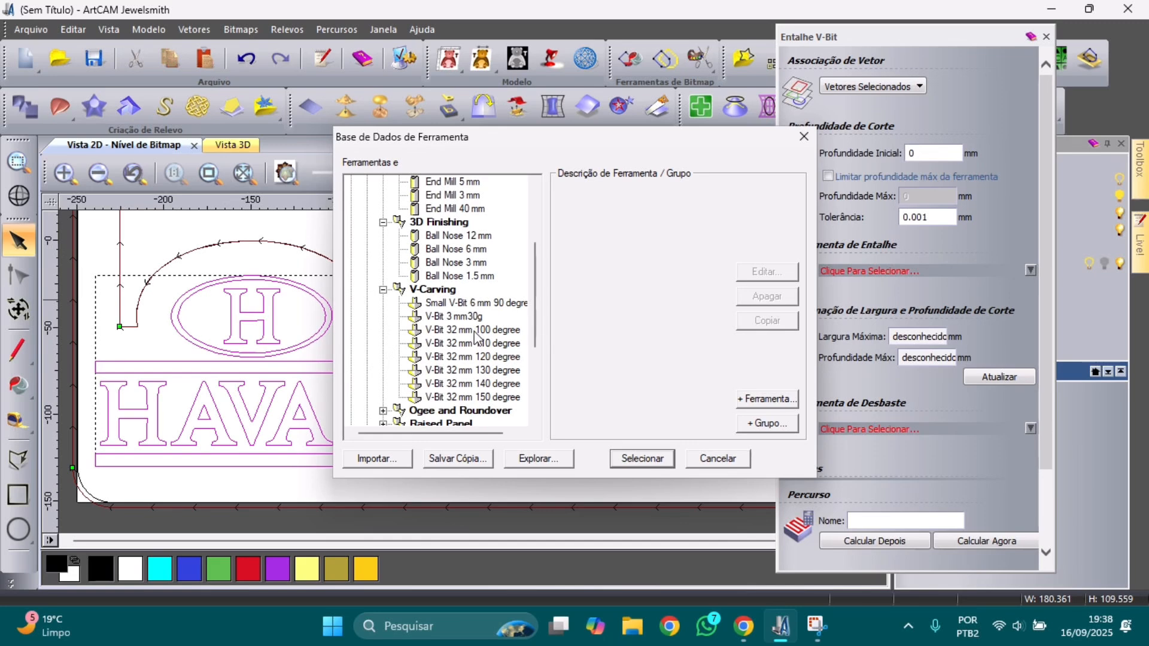
{"action": "left_click", "coordinate": [476, 330]}
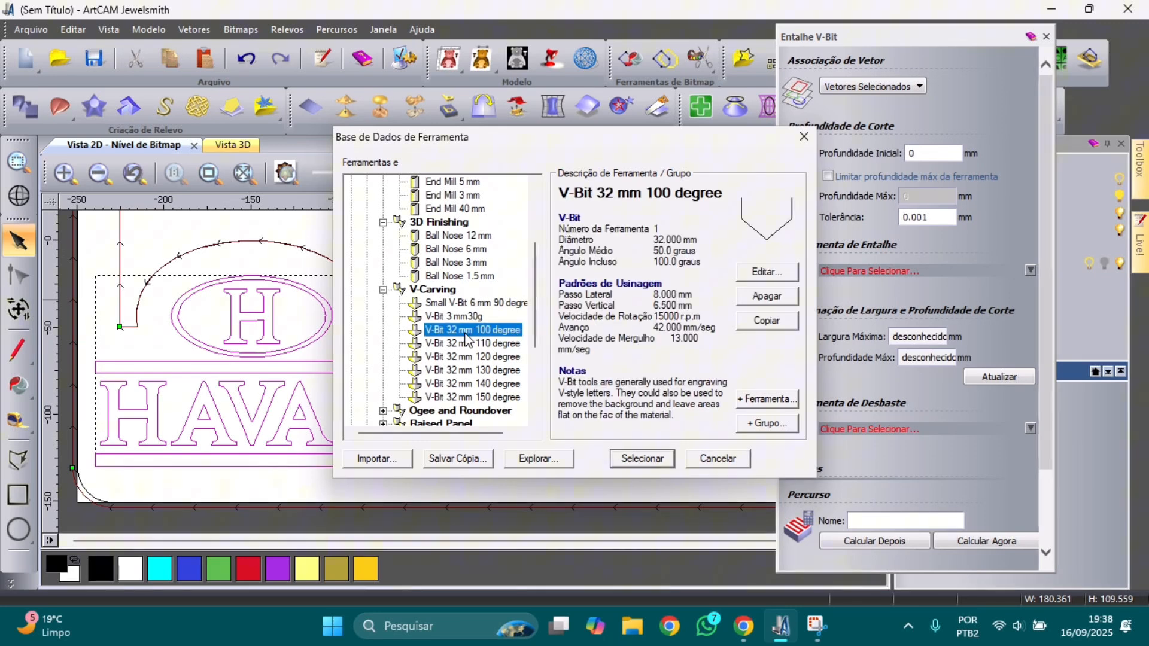
Step: Rename the V-bit tool to 'V-Bit 12mm 90degree'
{"action": "left_click", "coordinate": [760, 274]}
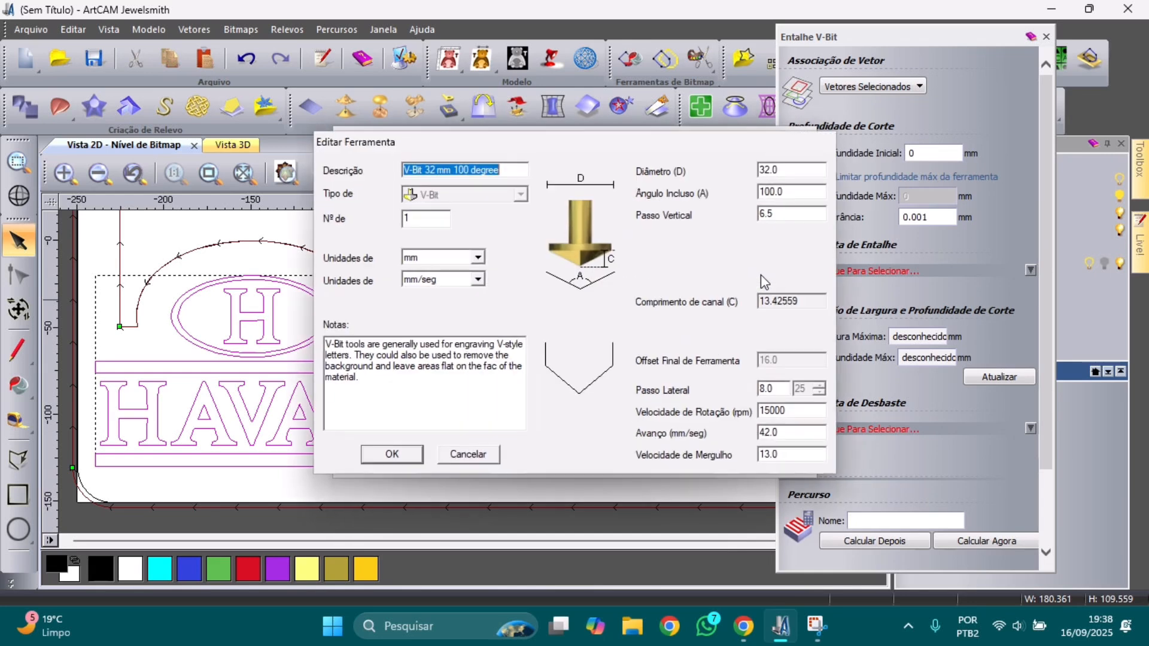
{"action": "left_click", "coordinate": [440, 167]}
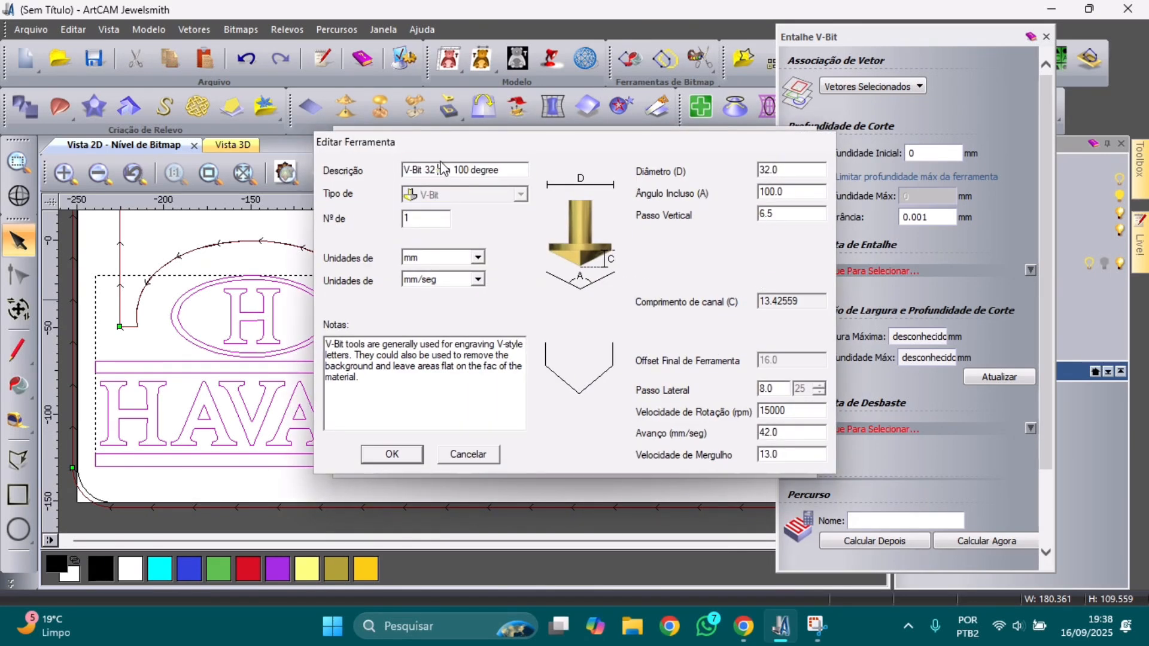
{"action": "key", "text": "BackSpace"}
{"action": "key", "text": "BackSpace"}
{"action": "key", "text": "BackSpace"}
{"action": "type", "text": "2"}
{"action": "key", "text": "BackSpace"}
{"action": "type", "text": "12"}
{"action": "left_click", "coordinate": [471, 171]}
{"action": "key", "text": "BackSpace"}
{"action": "key", "text": "BackSpace"}
{"action": "key", "text": "BackSpace"}
{"action": "type", "text": "90"}
Step: Set diameter 12, angle 90, step-down 4, feed and plunge 10000, spindle 150000, and save the tool
{"action": "left_click_drag", "start_coordinate": [801, 170], "coordinate": [751, 168]}
{"action": "type", "text": "12"}
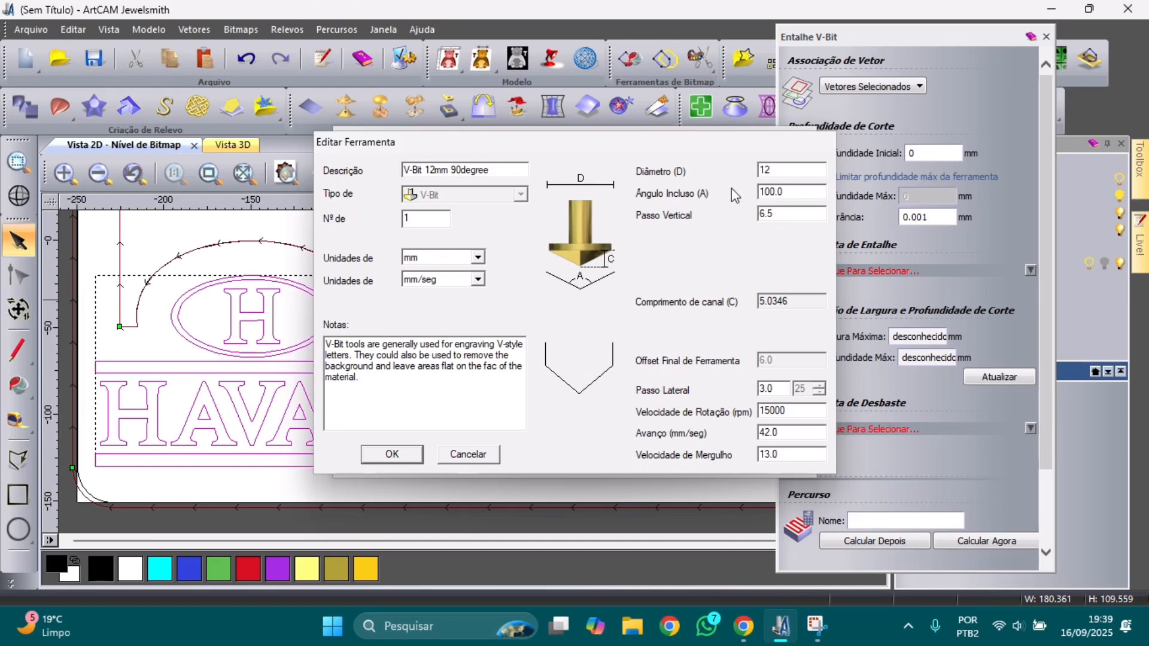
{"action": "left_click_drag", "start_coordinate": [799, 193], "coordinate": [759, 193]}
{"action": "type", "text": "90"}
{"action": "double_click", "coordinate": [774, 215]}
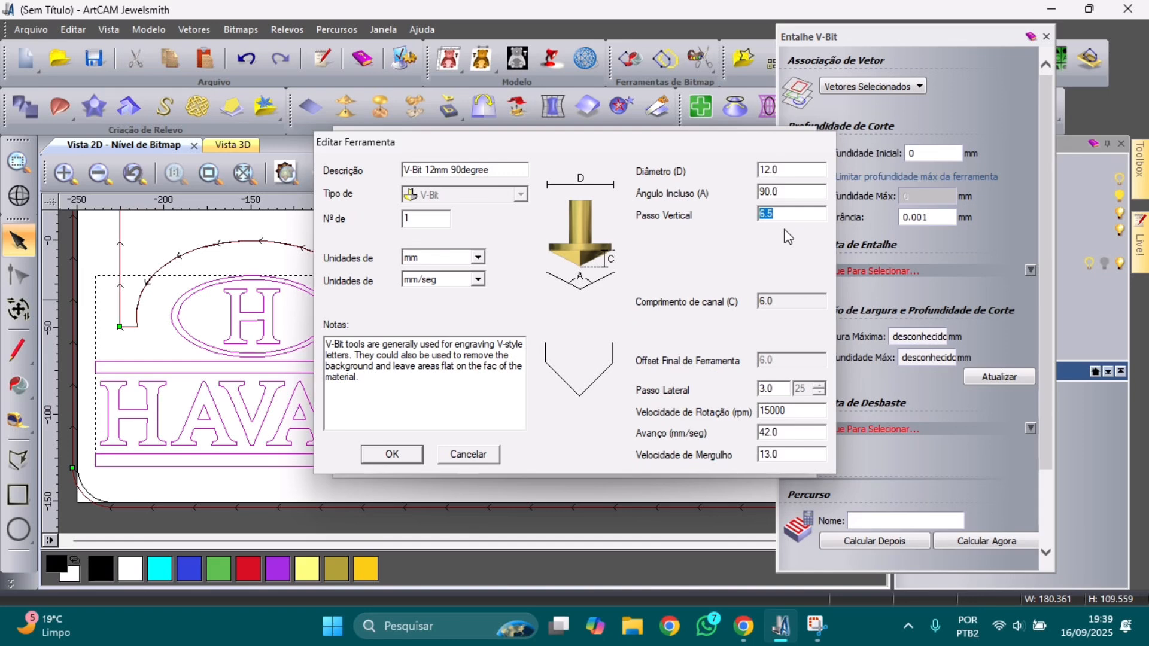
{"action": "type", "text": "4"}
{"action": "double_click", "coordinate": [819, 430]}
{"action": "type", "text": "10000"}
{"action": "left_click", "coordinate": [784, 412]}
{"action": "type", "text": "0"}
{"action": "key", "text": "Tab"}
{"action": "key", "text": "Tab"}
{"action": "type", "text": "10000"}
{"action": "left_click", "coordinate": [392, 454]}
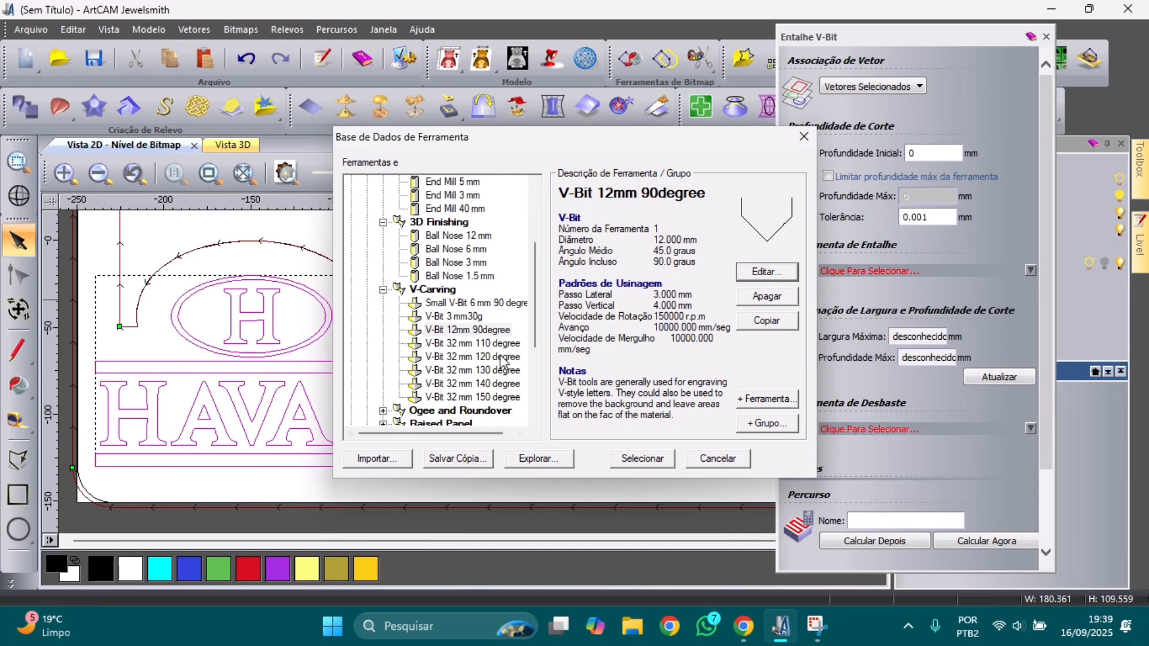
Step: Use the V-Bit 12mm 90degree tool for carving with a 1 mm step-over
{"action": "left_click", "coordinate": [482, 330]}
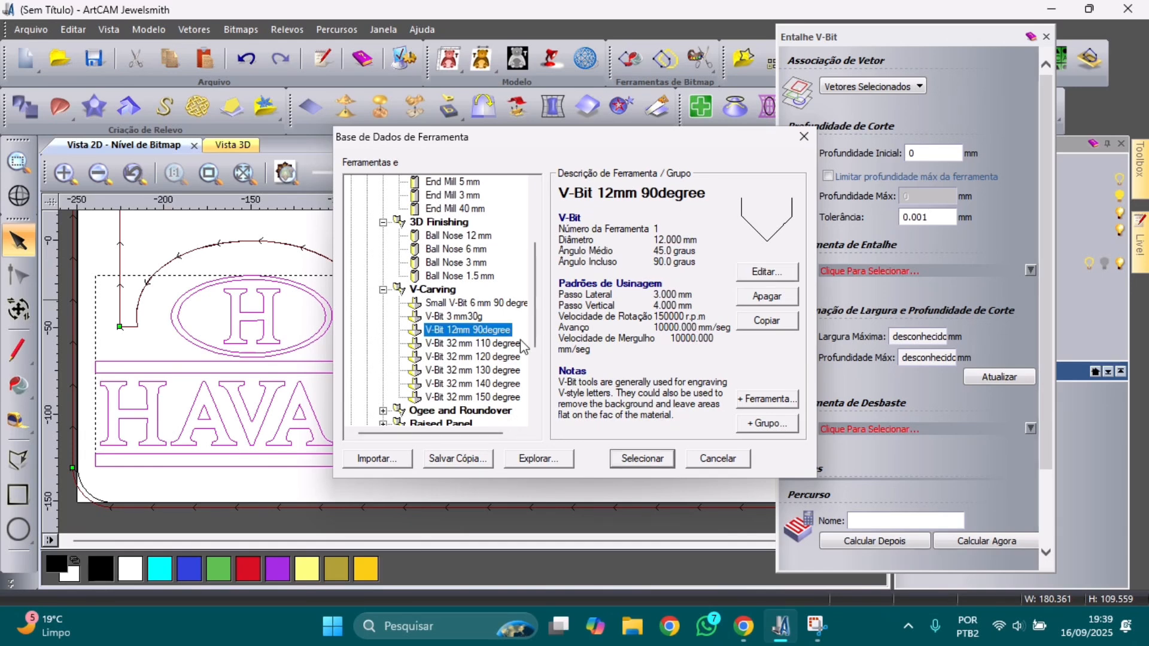
{"action": "left_click", "coordinate": [629, 461]}
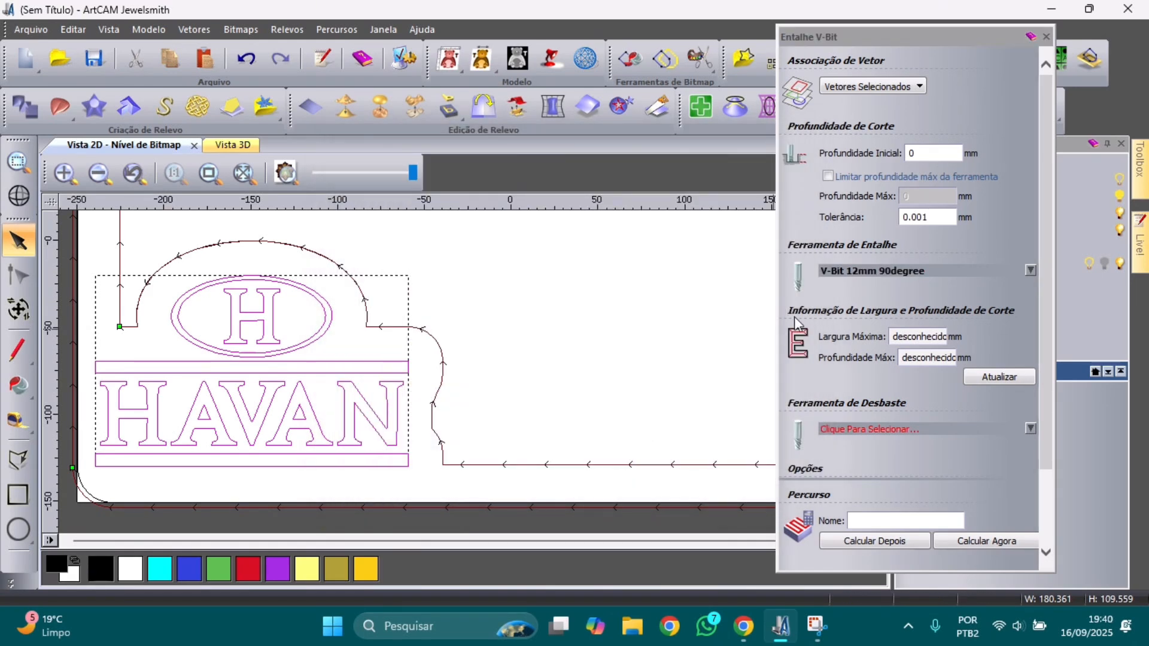
{"action": "left_click", "coordinate": [850, 271]}
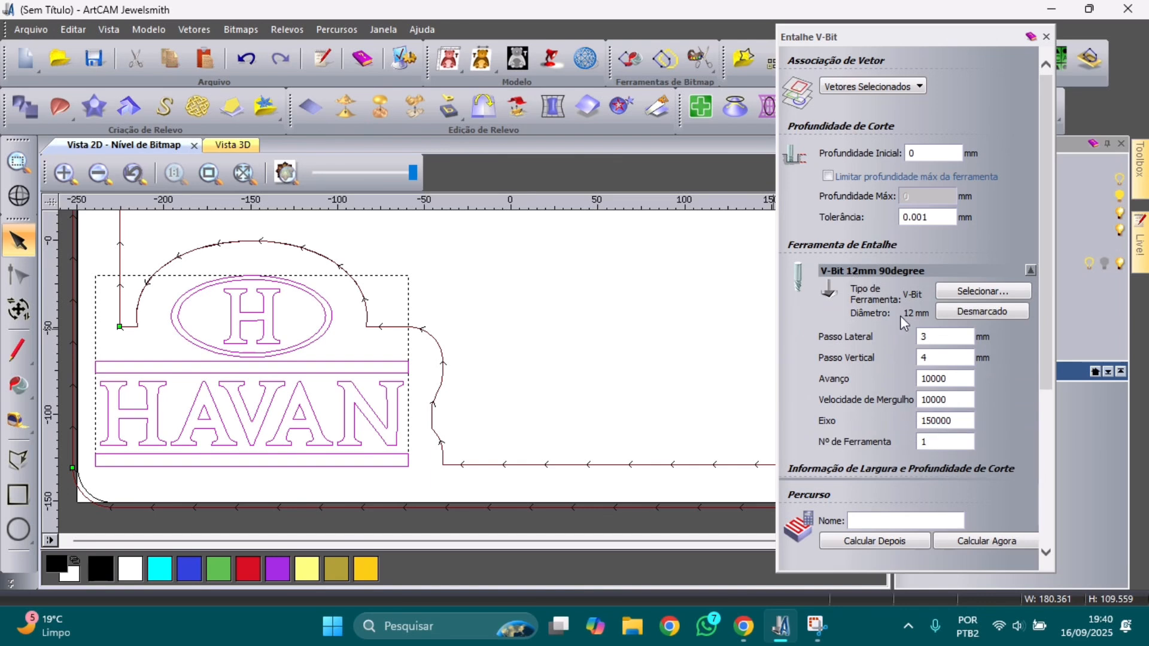
{"action": "double_click", "coordinate": [925, 357]}
{"action": "double_click", "coordinate": [926, 336]}
{"action": "scroll", "coordinate": [933, 353], "scroll_direction": "down", "scroll_amount": 2}
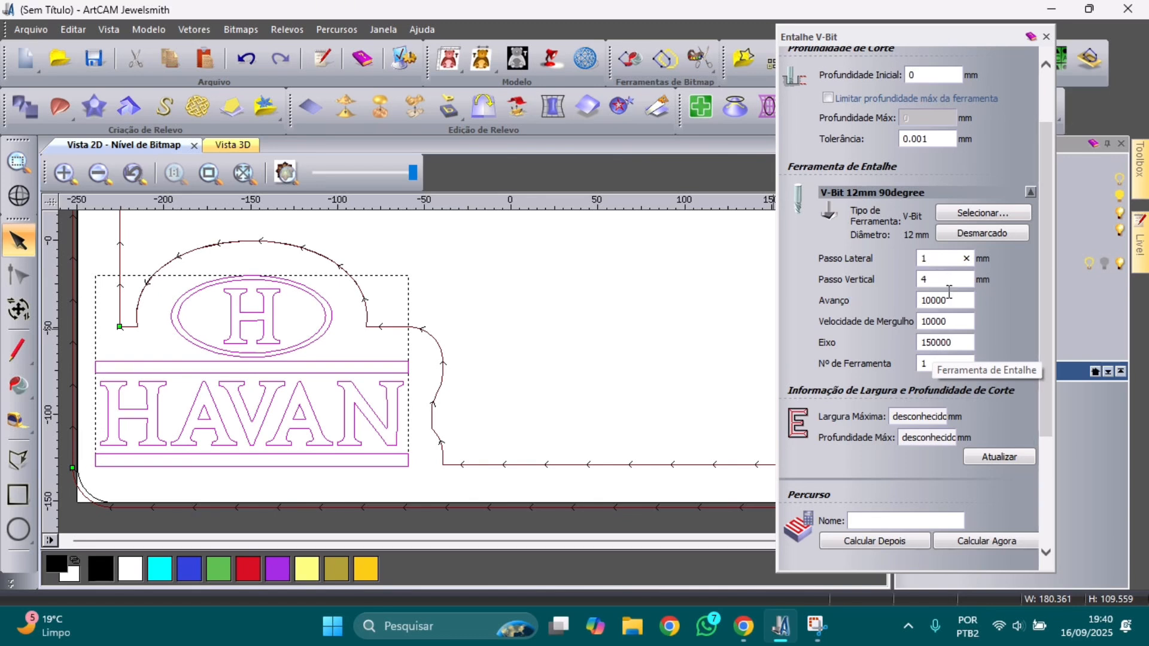
{"action": "scroll", "coordinate": [946, 308], "scroll_direction": "down", "scroll_amount": 4}
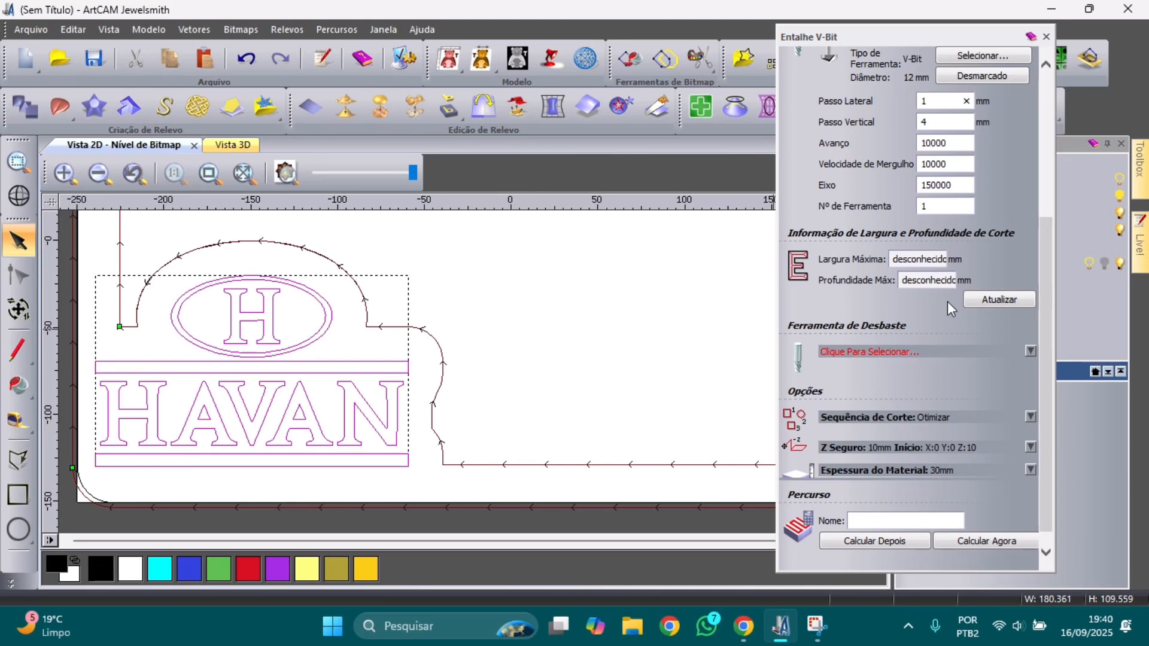
{"action": "left_click", "coordinate": [926, 164]}
Step: Update the carving width and depth, calculate the Entalhe V-Bit toolpath and close its settings
{"action": "left_click", "coordinate": [1004, 302]}
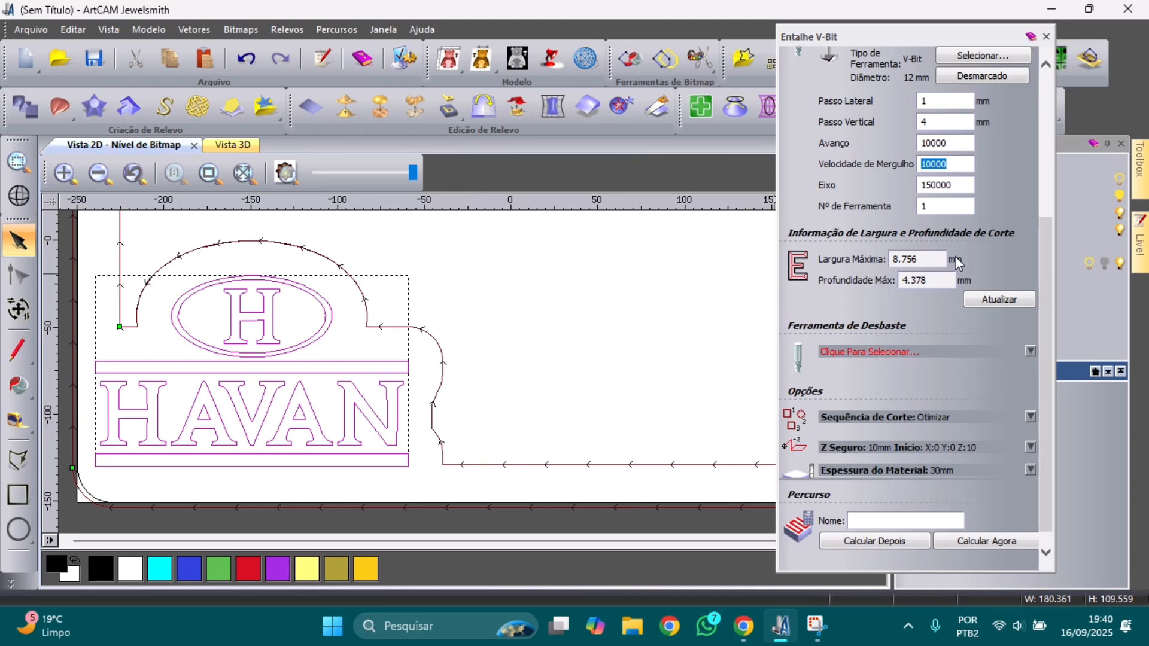
{"action": "scroll", "coordinate": [947, 382], "scroll_direction": "down", "scroll_amount": 1}
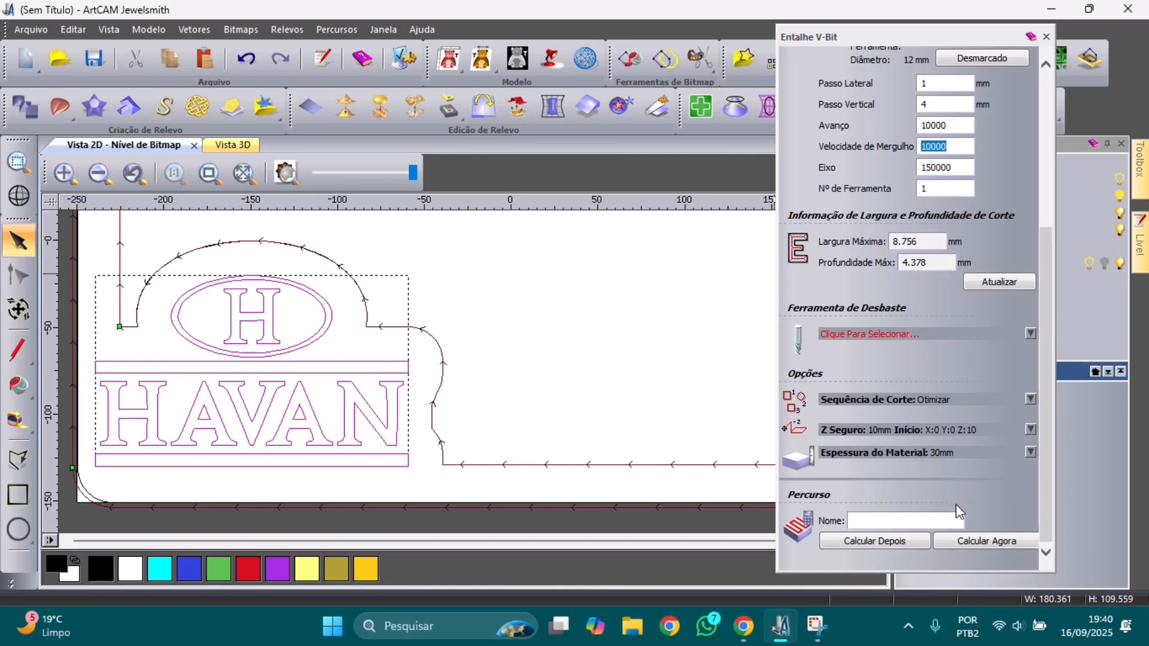
{"action": "left_click", "coordinate": [974, 541]}
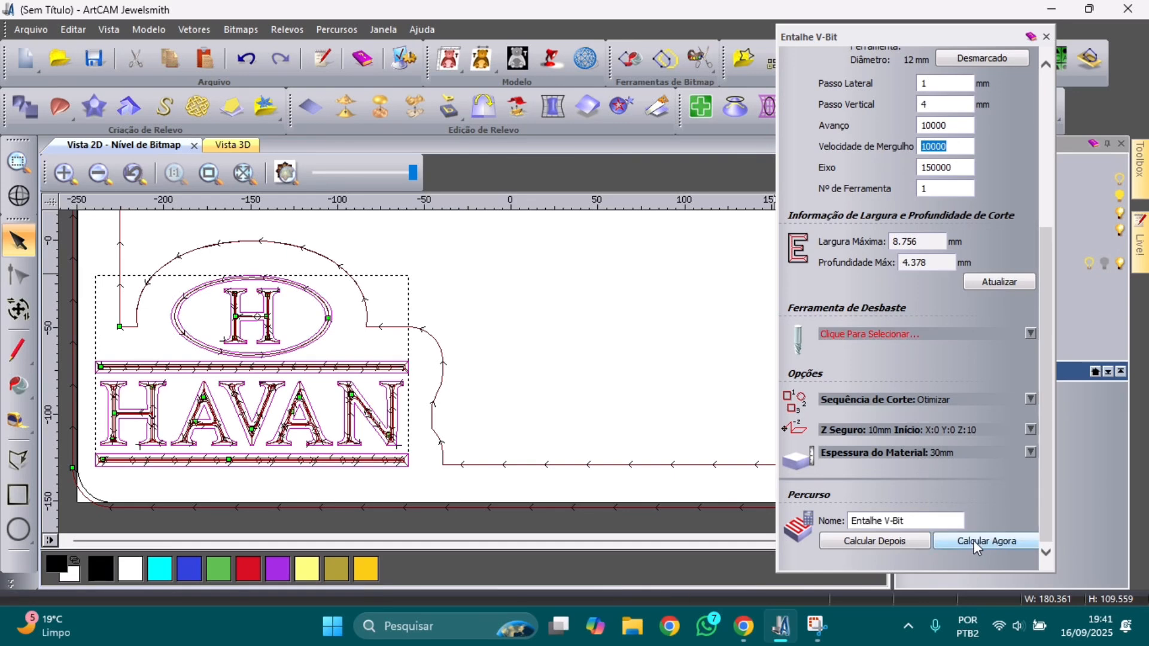
{"action": "left_click", "coordinate": [1046, 36]}
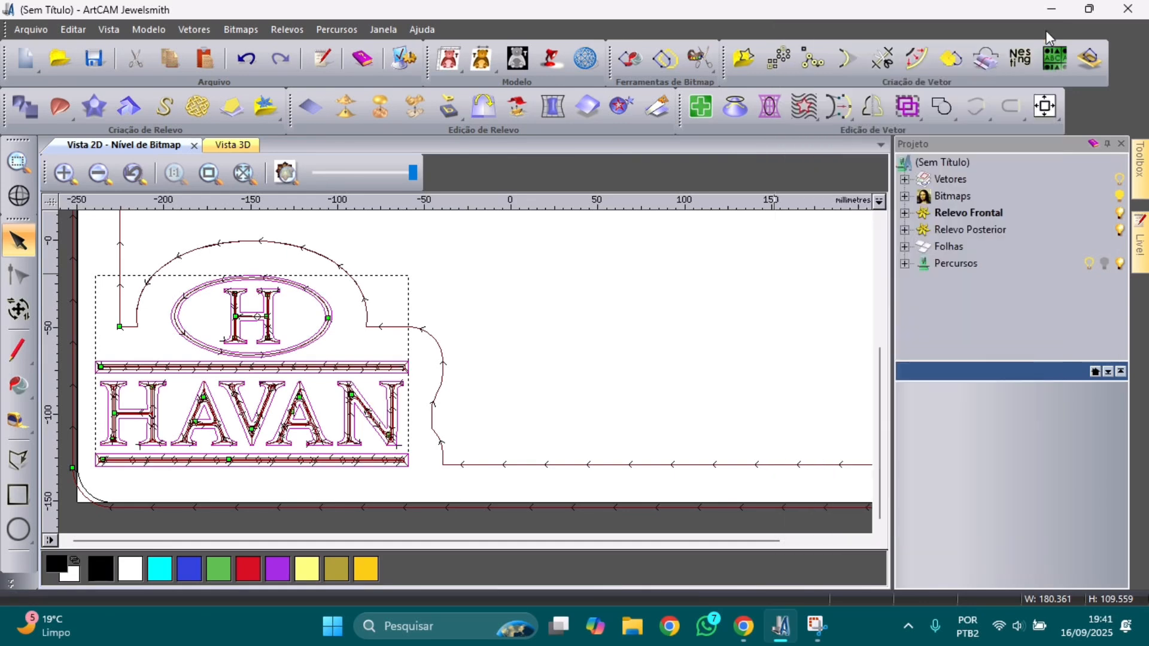
{"action": "scroll", "coordinate": [435, 389], "scroll_direction": "down", "scroll_amount": 1}
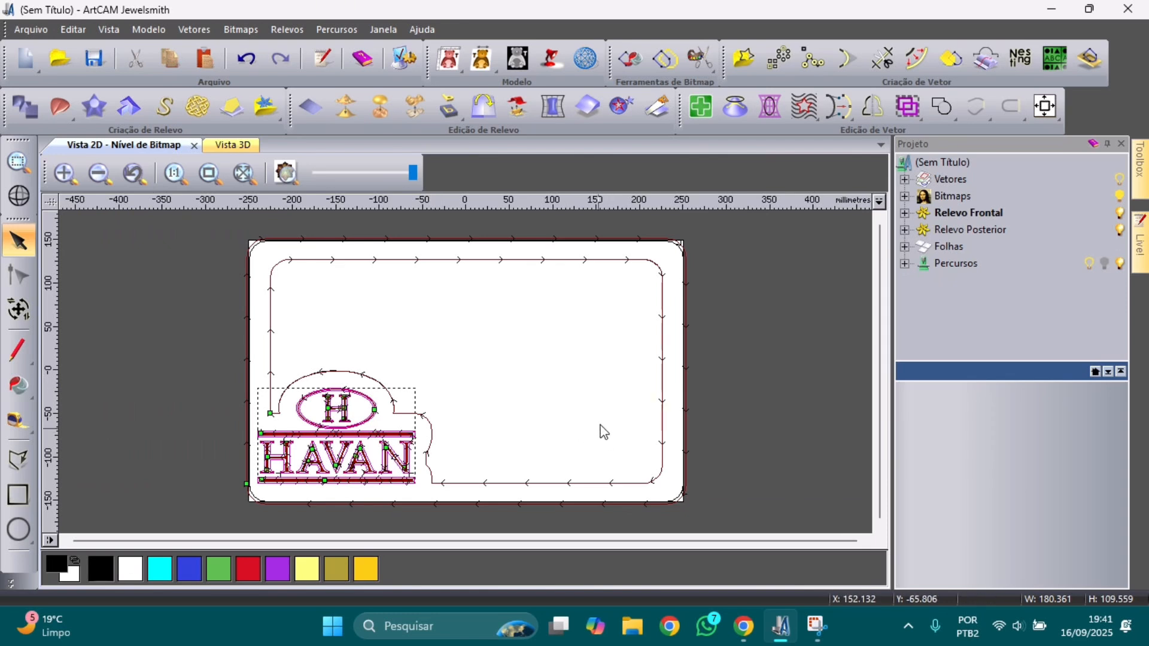
Step: Draw a 32.19 mm radius circle near the plate's top-left corner and select it
{"action": "left_click", "coordinate": [26, 530]}
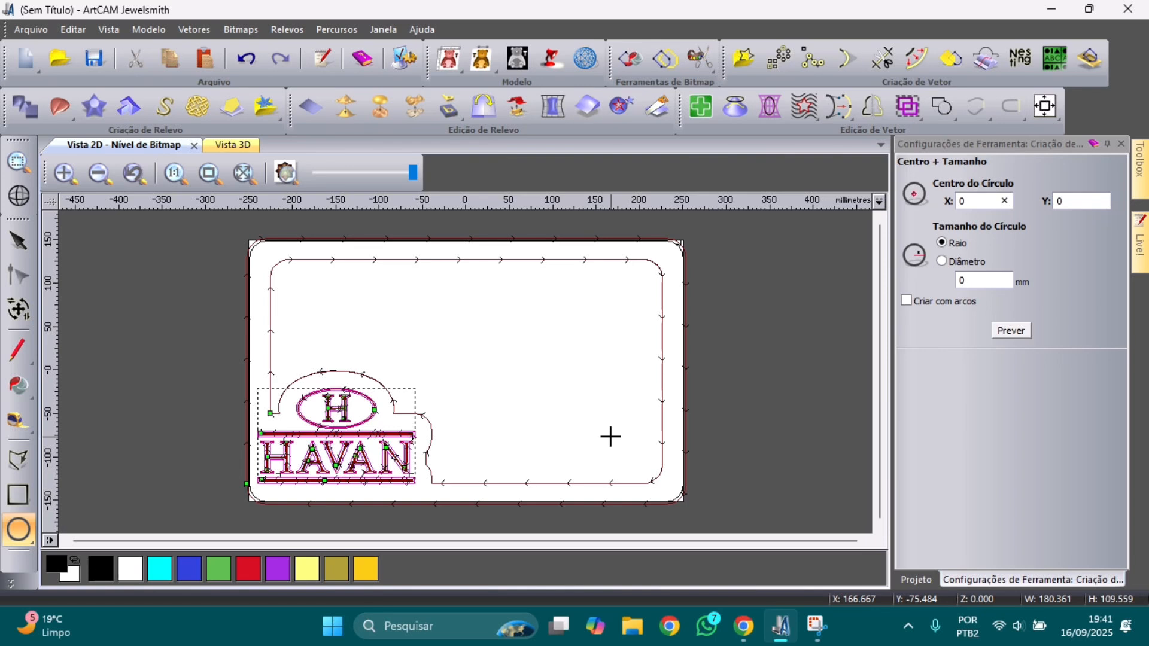
{"action": "mouse_move", "coordinate": [299, 294]}
{"action": "left_mouse_down"}
{"action": "mouse_move", "coordinate": [325, 318]}
{"action": "mouse_move", "coordinate": [308, 299]}
{"action": "left_mouse_up"}
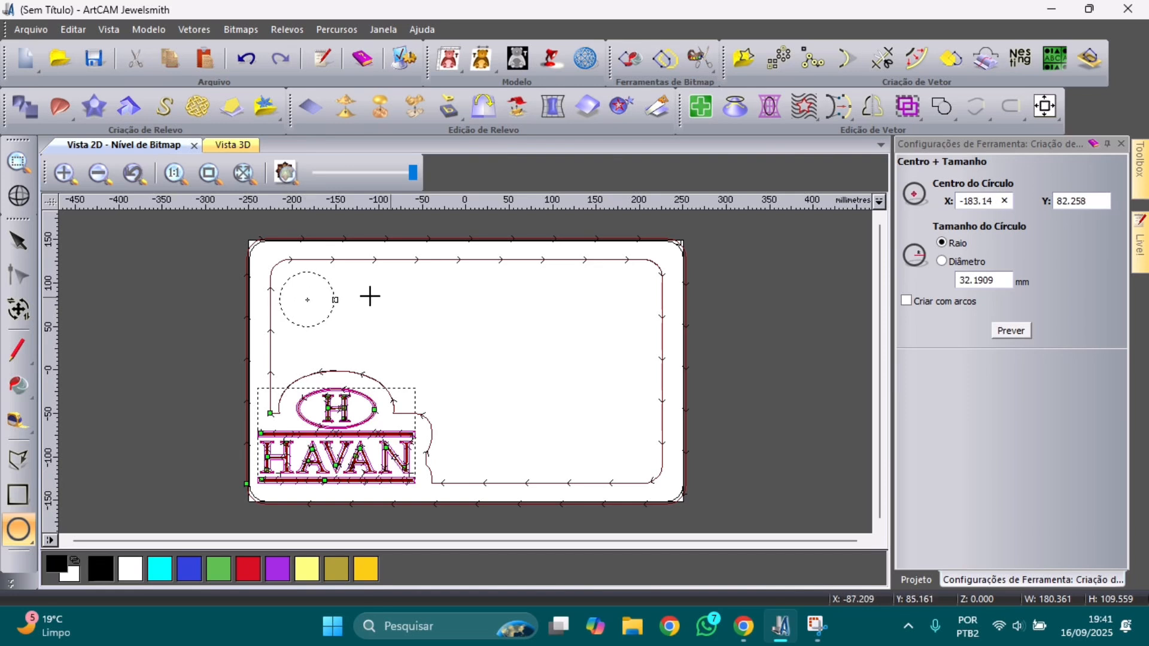
{"action": "left_click", "coordinate": [345, 364]}
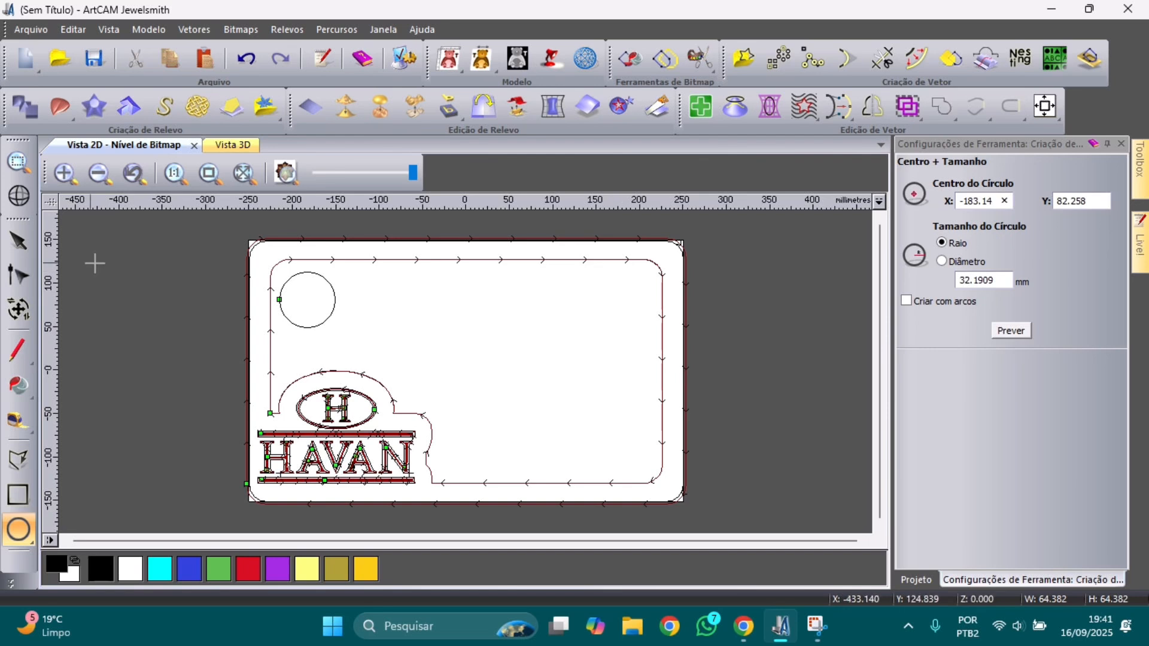
{"action": "left_click", "coordinate": [14, 247]}
{"action": "left_click", "coordinate": [295, 297]}
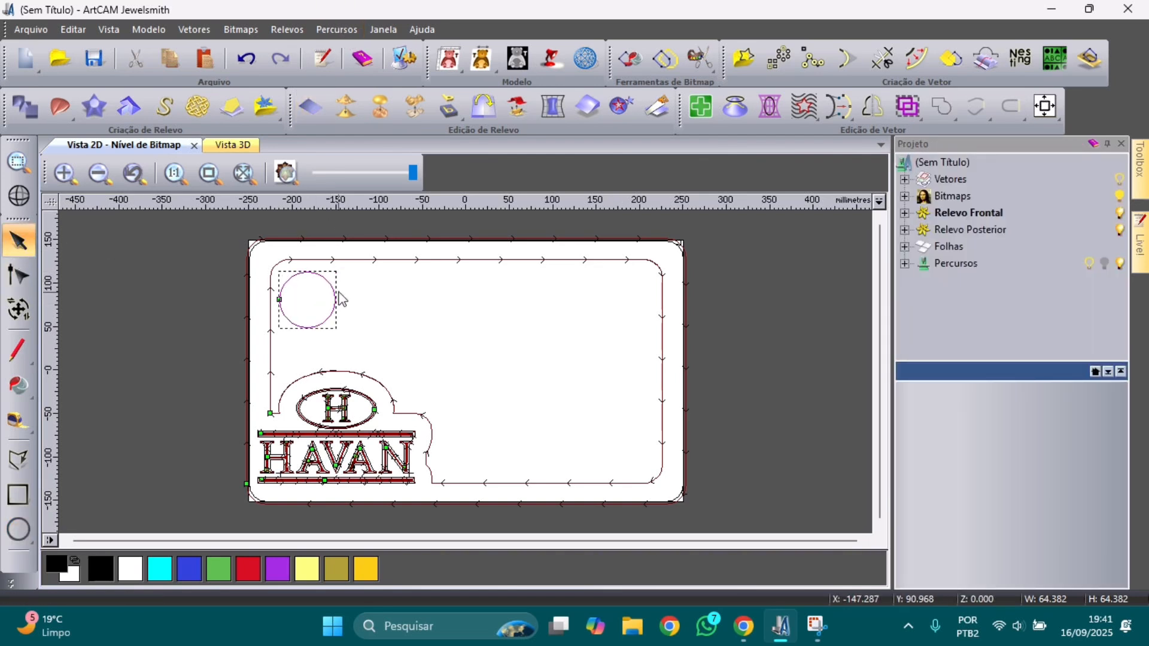
Step: Start a 2D Desbaste toolpath with 10 mm final depth and add the End Mill 6 mm
{"action": "left_click", "coordinate": [344, 33]}
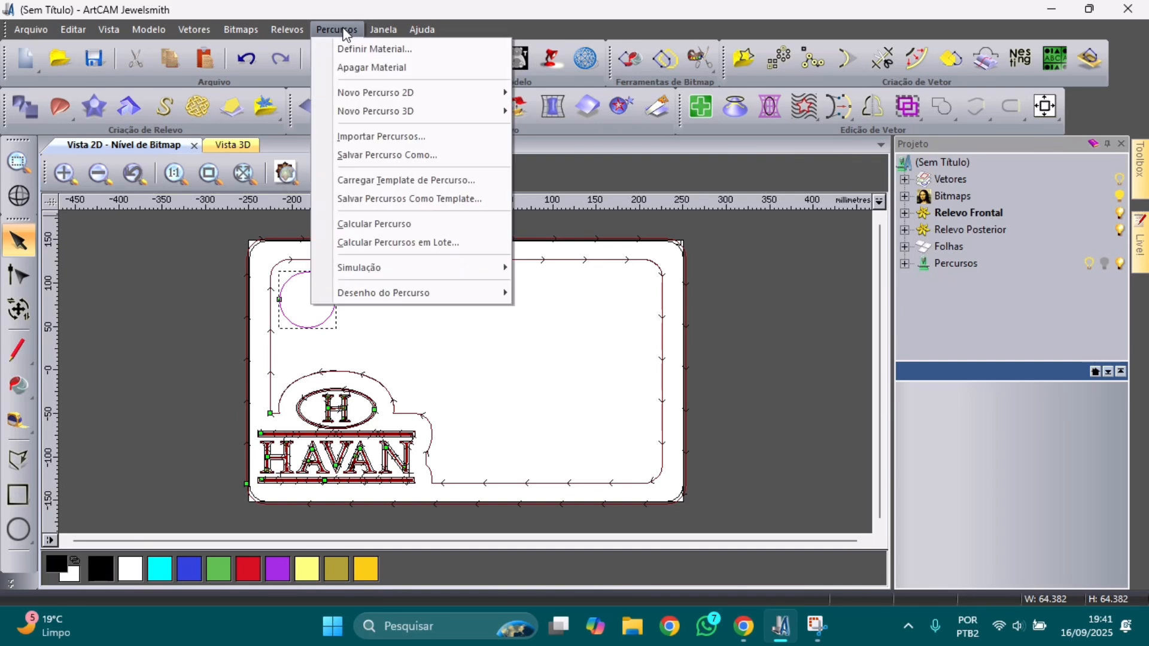
{"action": "mouse_move", "coordinate": [454, 93]}
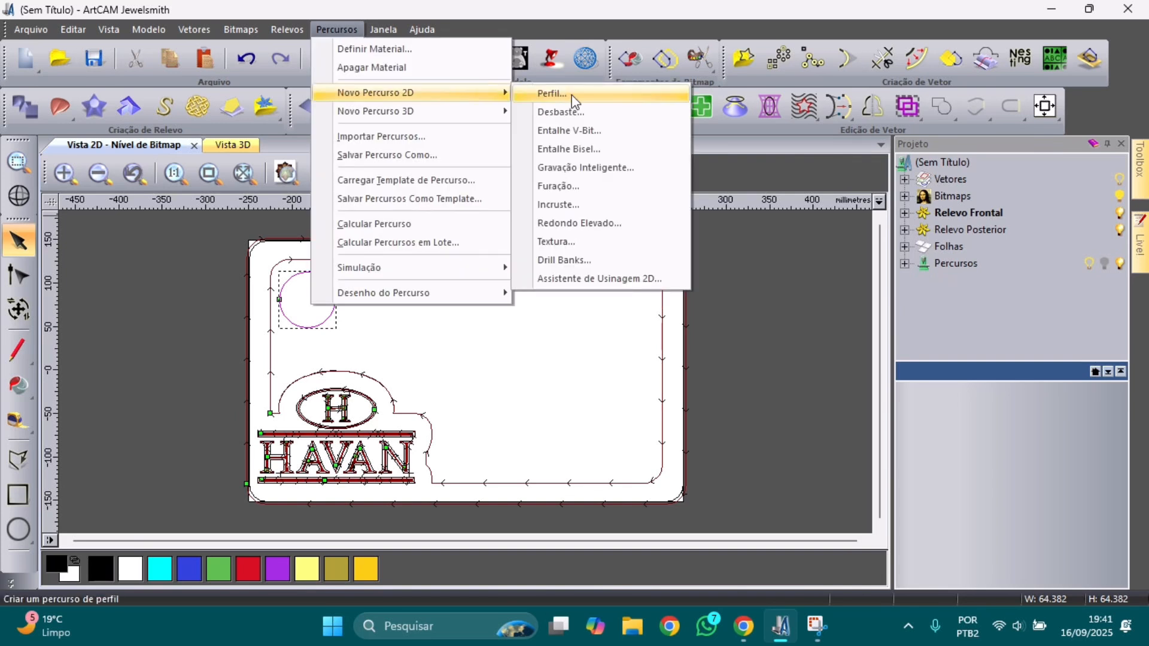
{"action": "left_click", "coordinate": [582, 114]}
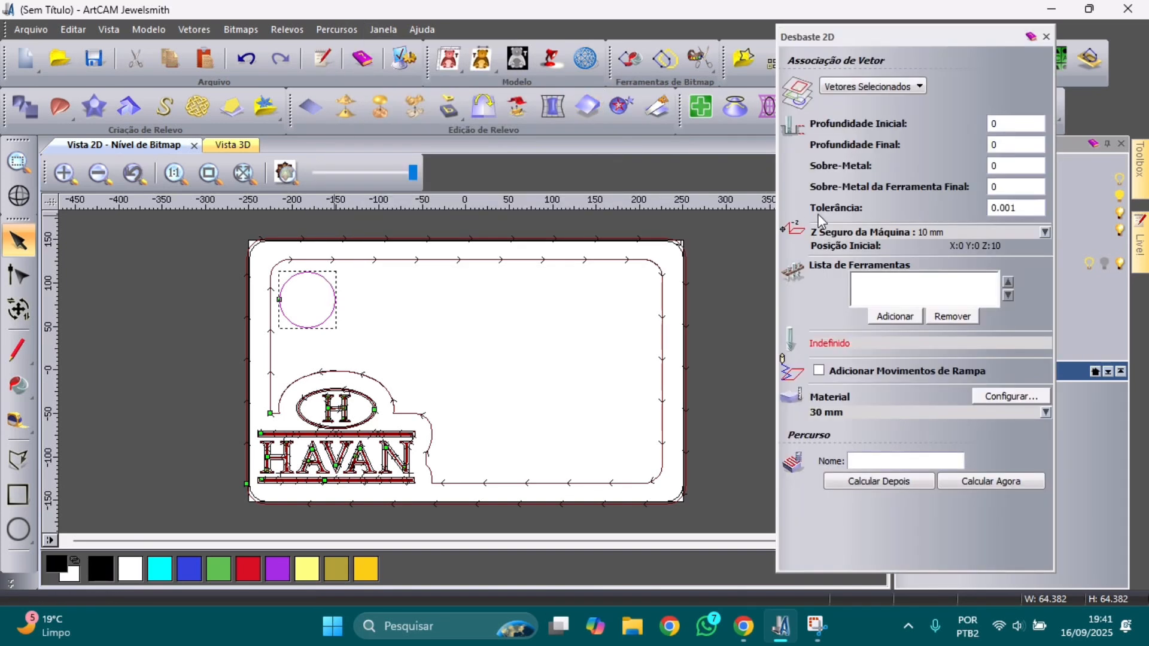
{"action": "left_click", "coordinate": [1014, 149]}
{"action": "type", "text": "10"}
{"action": "left_click", "coordinate": [906, 316]}
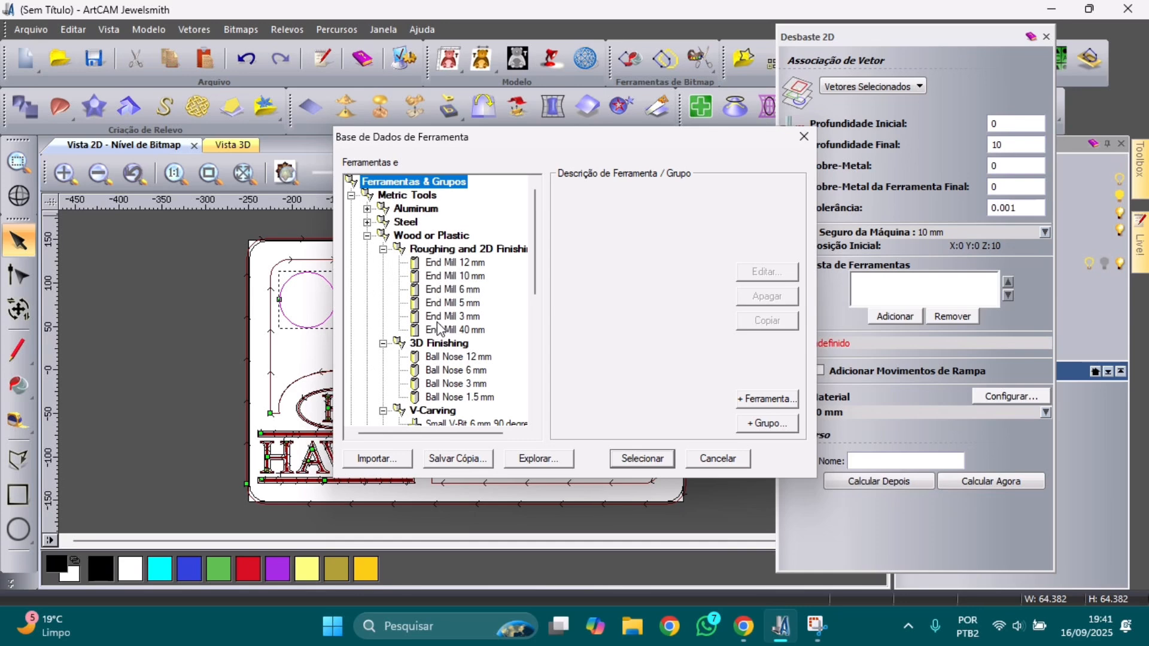
{"action": "left_click", "coordinate": [450, 291]}
{"action": "left_click", "coordinate": [641, 458]}
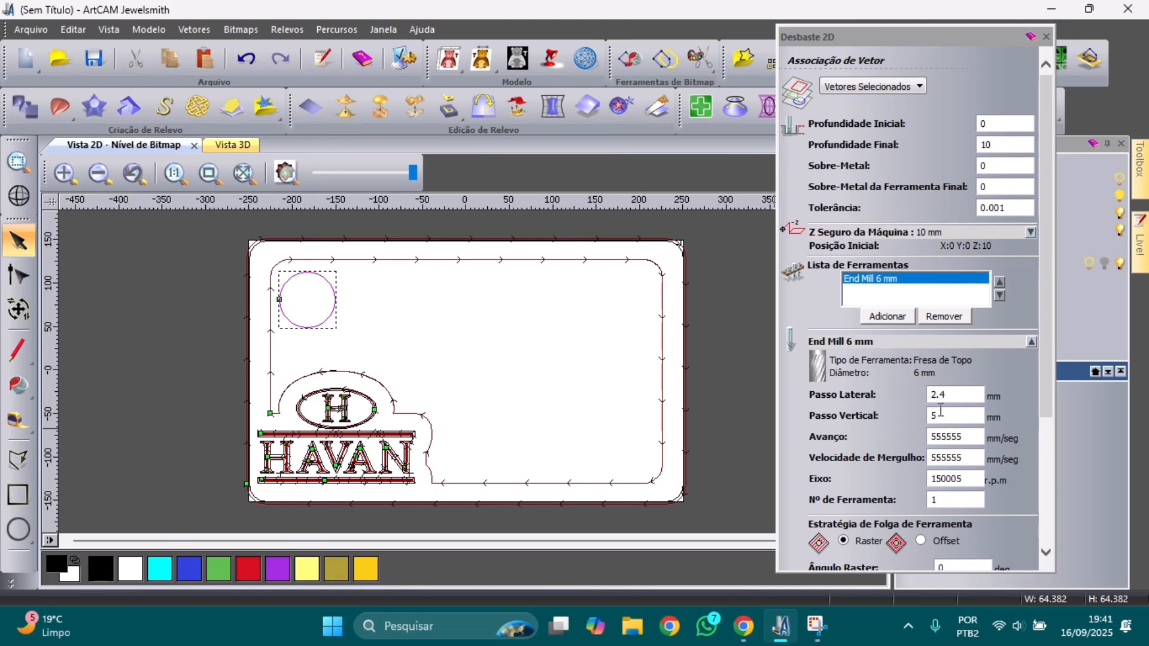
Step: Change the roughing step-down from 5 to 4 and select the 2.4 step-over value
{"action": "scroll", "coordinate": [941, 410], "scroll_direction": "down", "scroll_amount": 3}
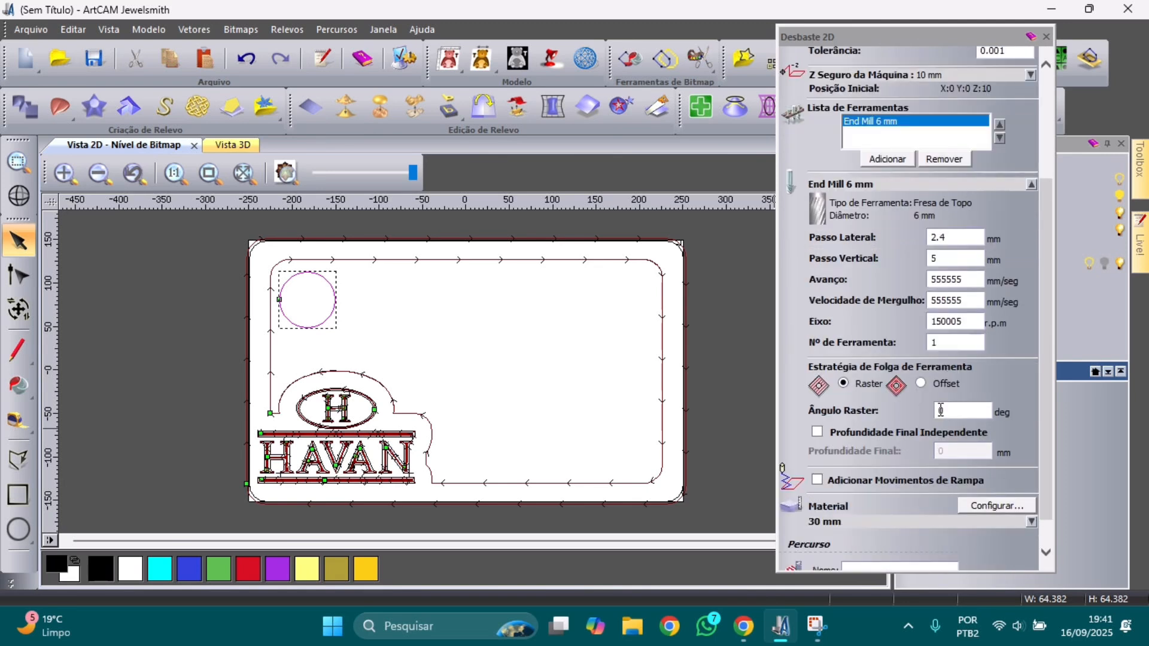
{"action": "double_click", "coordinate": [929, 259]}
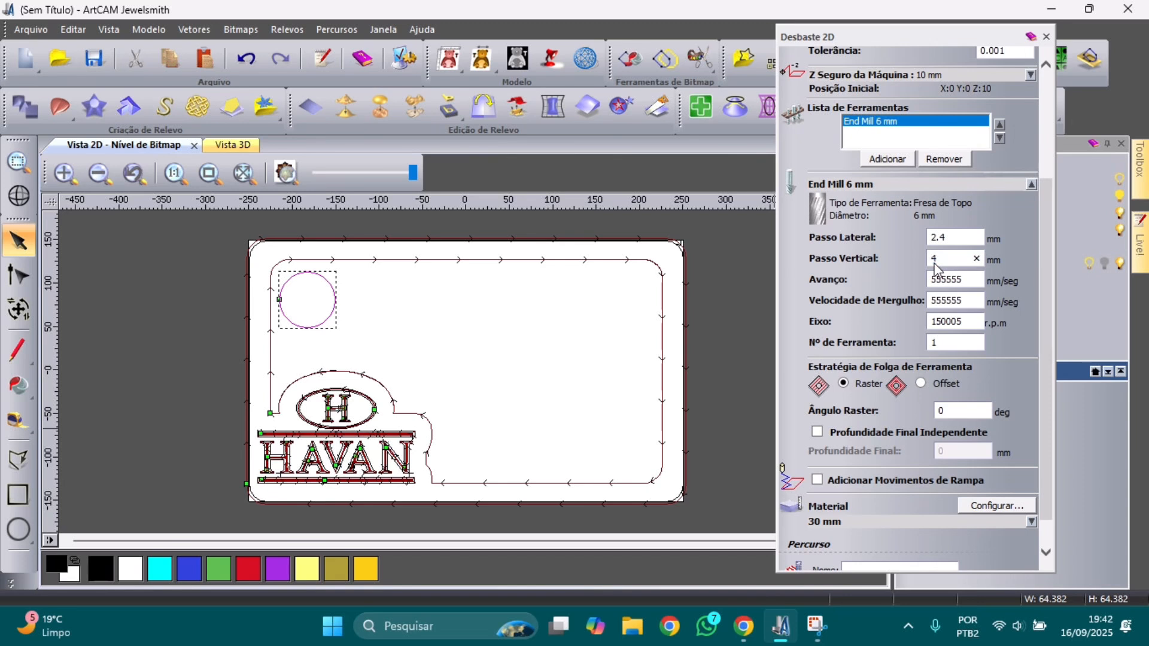
{"action": "type", "text": "4"}
{"action": "double_click", "coordinate": [943, 238]}
Step: Switch to offset clearance with ramping, calculate the Desbaste toolpath and close its settings
{"action": "scroll", "coordinate": [966, 329], "scroll_direction": "down", "scroll_amount": 1}
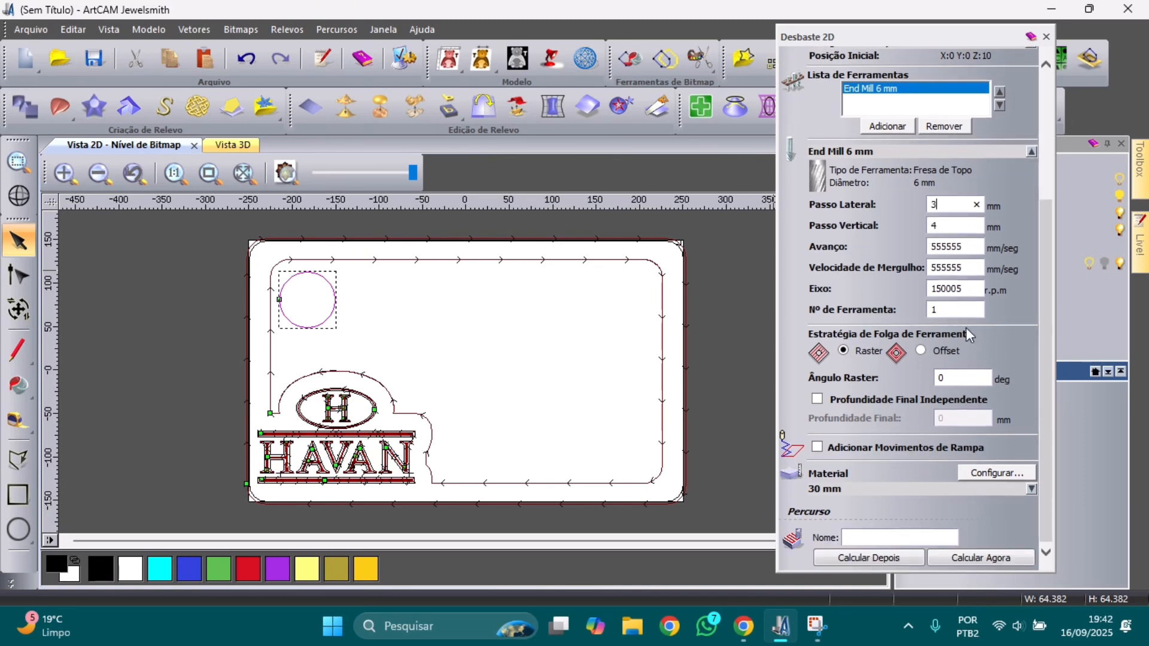
{"action": "left_click", "coordinate": [919, 348]}
{"action": "scroll", "coordinate": [921, 346], "scroll_direction": "down", "scroll_amount": 2}
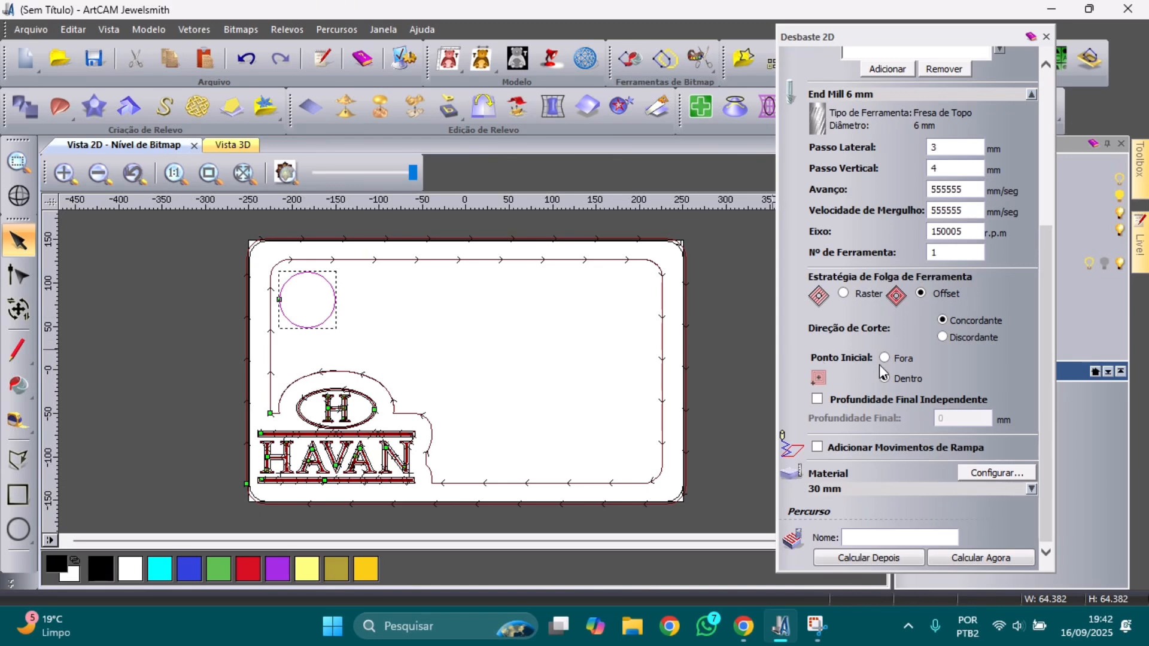
{"action": "left_click", "coordinate": [818, 448]}
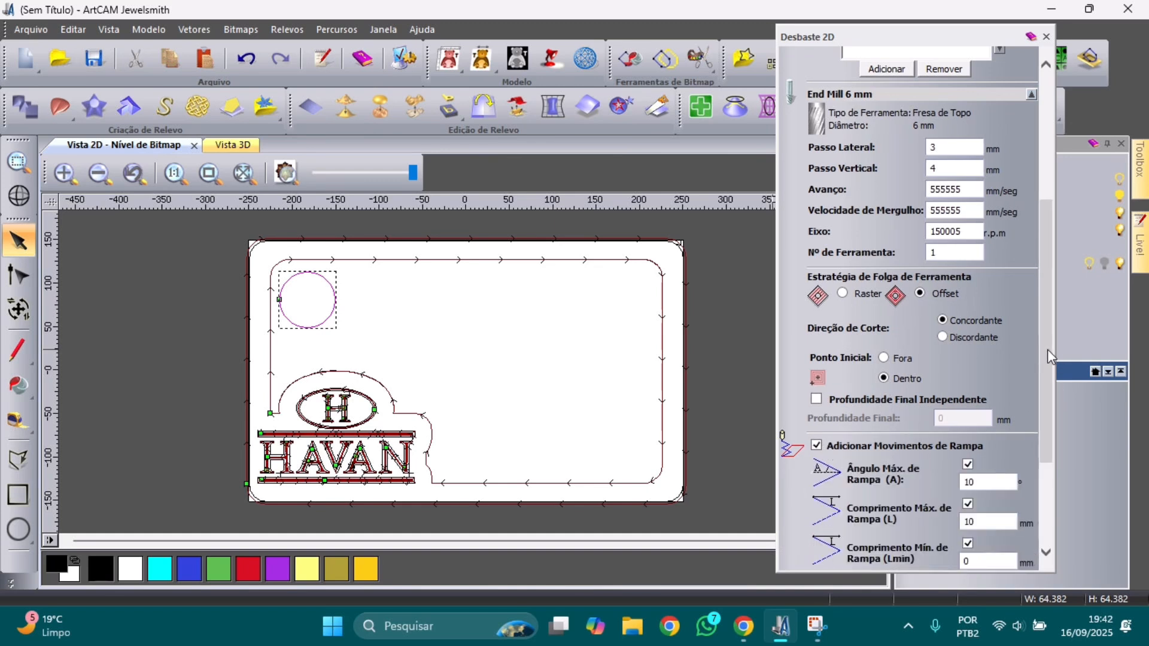
{"action": "left_click_drag", "start_coordinate": [1047, 355], "coordinate": [1057, 451]}
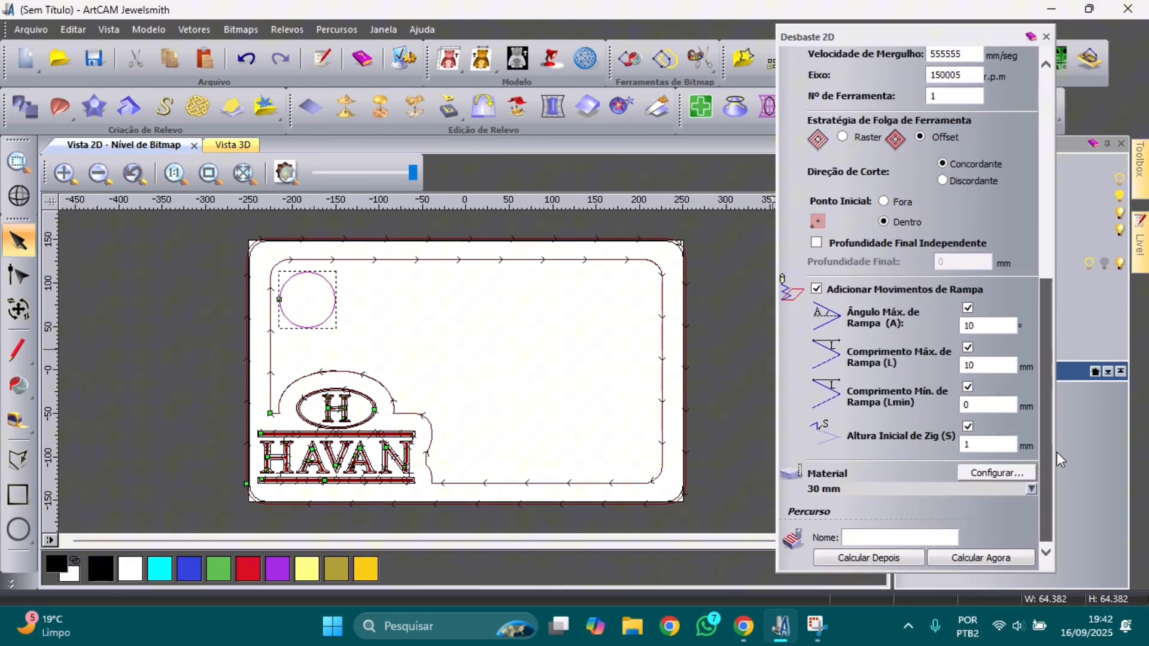
{"action": "left_click", "coordinate": [1005, 558]}
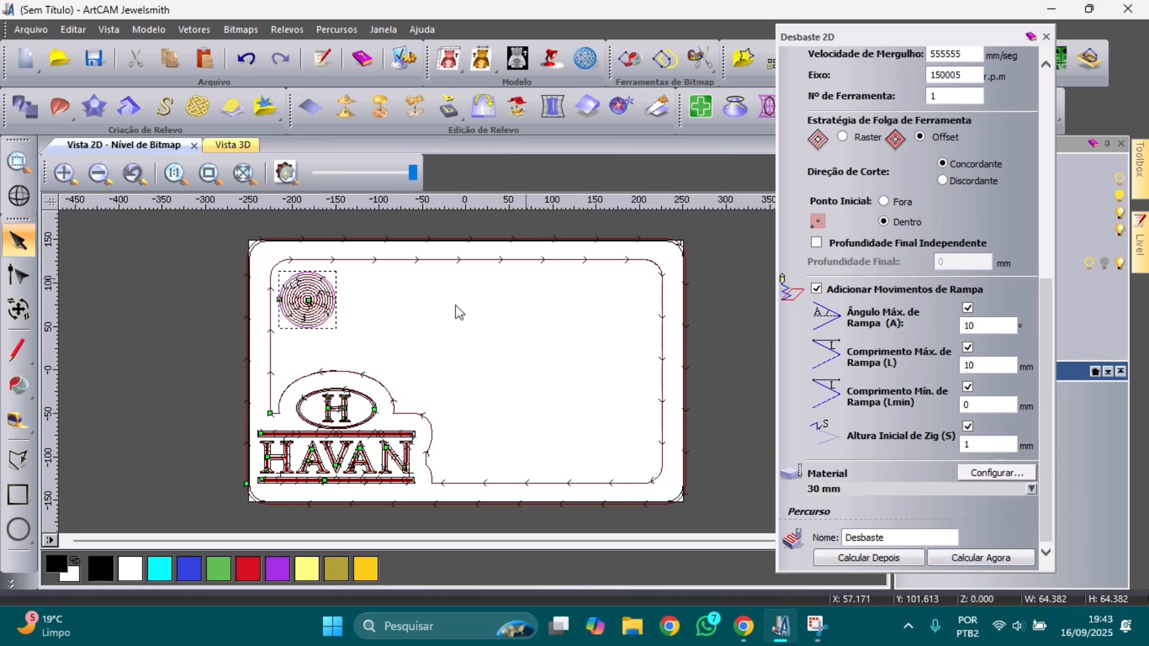
{"action": "left_click", "coordinate": [1046, 38]}
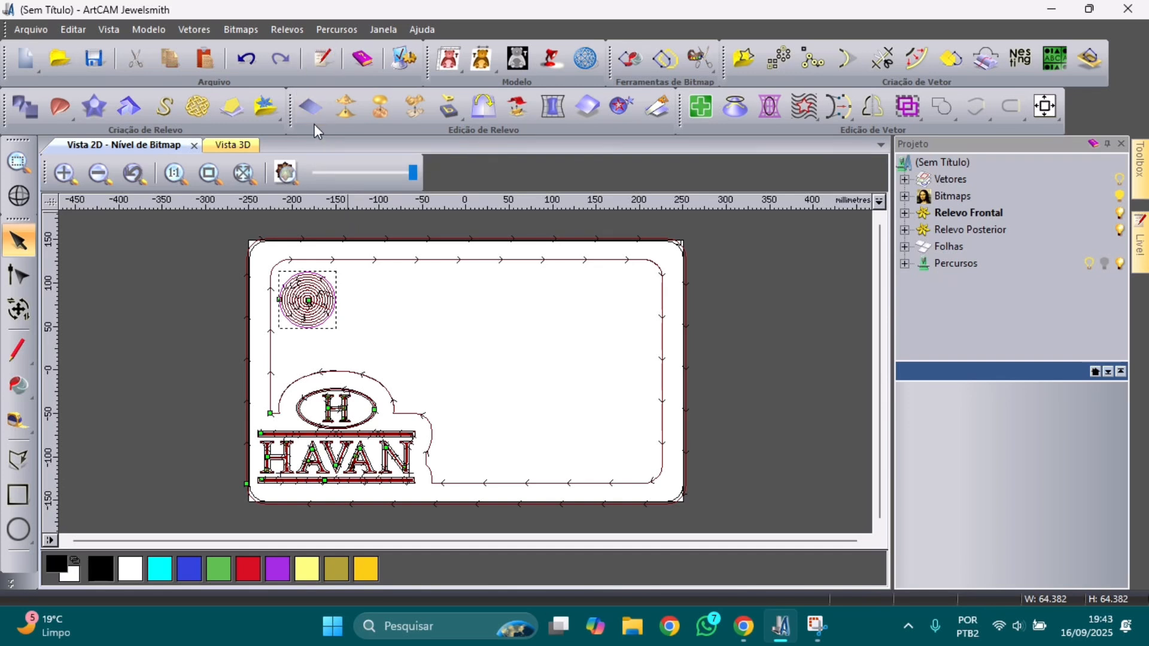
Step: Start saving the Desbaste toolpath and create a desktop folder named 'tabua'
{"action": "left_click", "coordinate": [333, 27]}
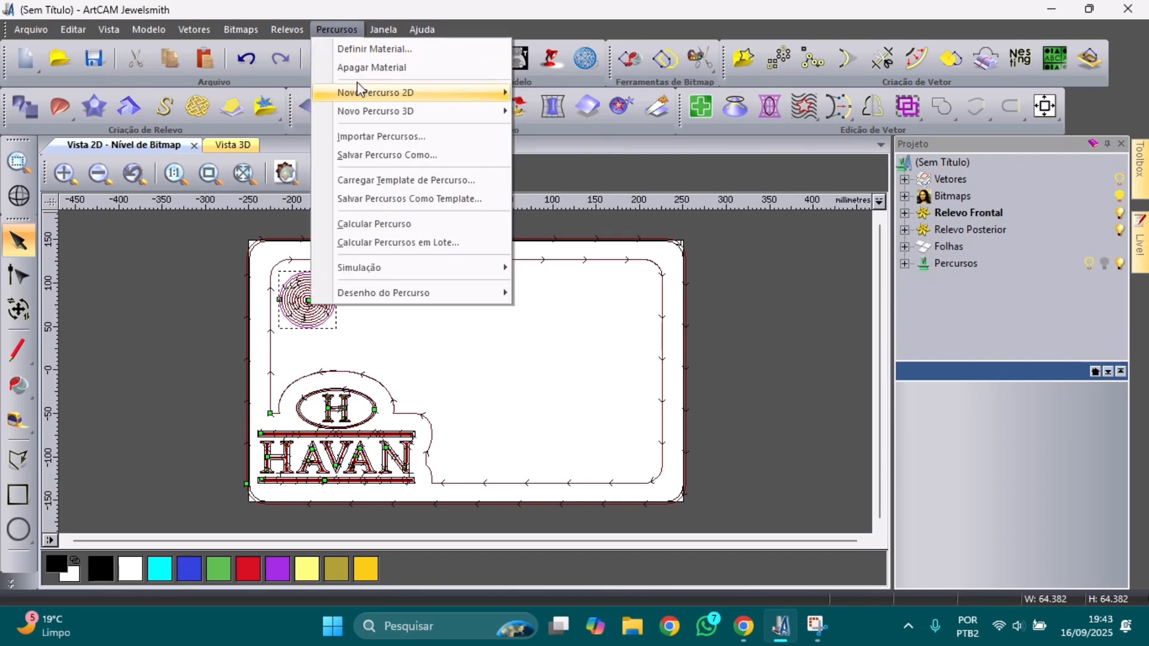
{"action": "left_click", "coordinate": [395, 155]}
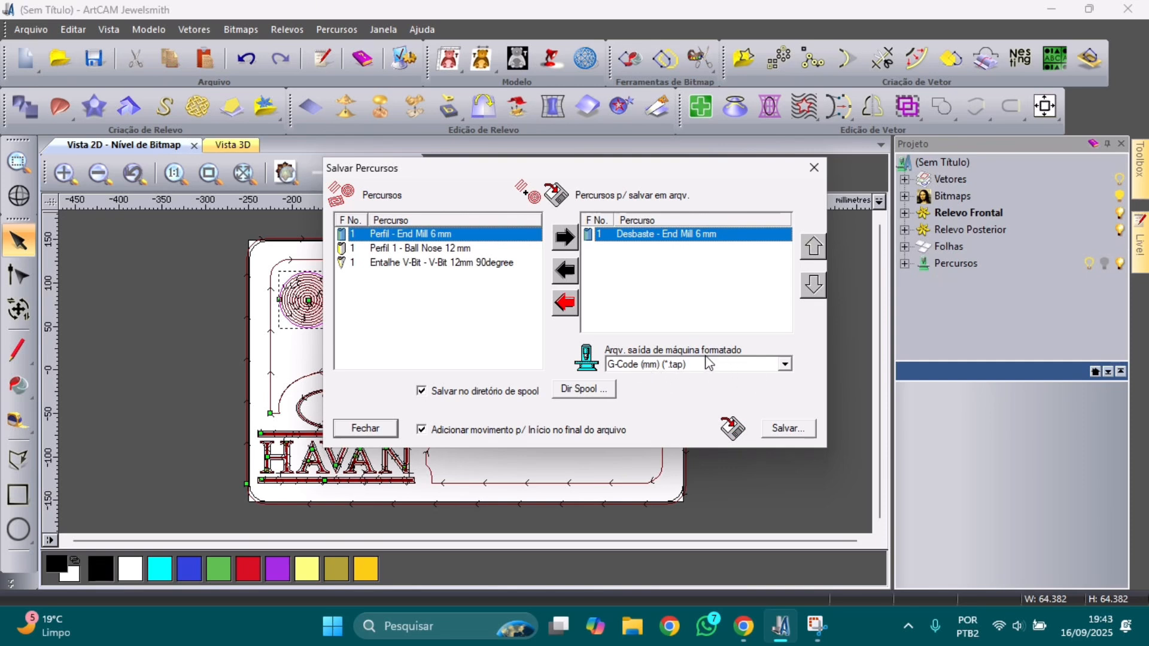
{"action": "left_click", "coordinate": [790, 430]}
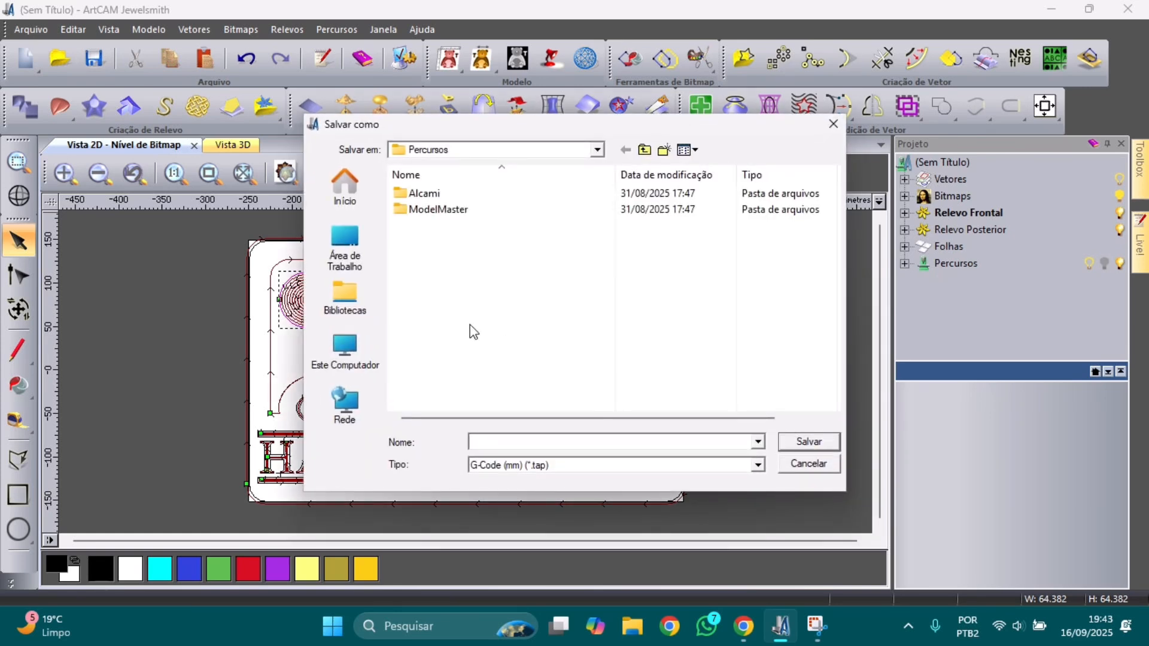
{"action": "left_click", "coordinate": [345, 251]}
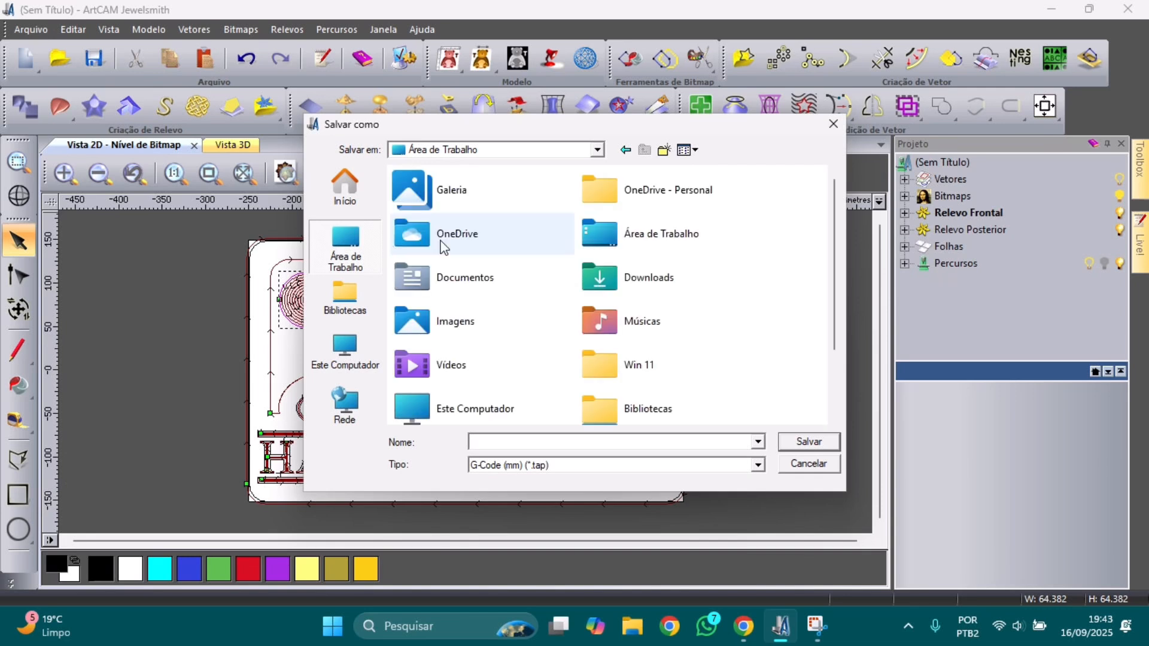
{"action": "left_click", "coordinate": [664, 150]}
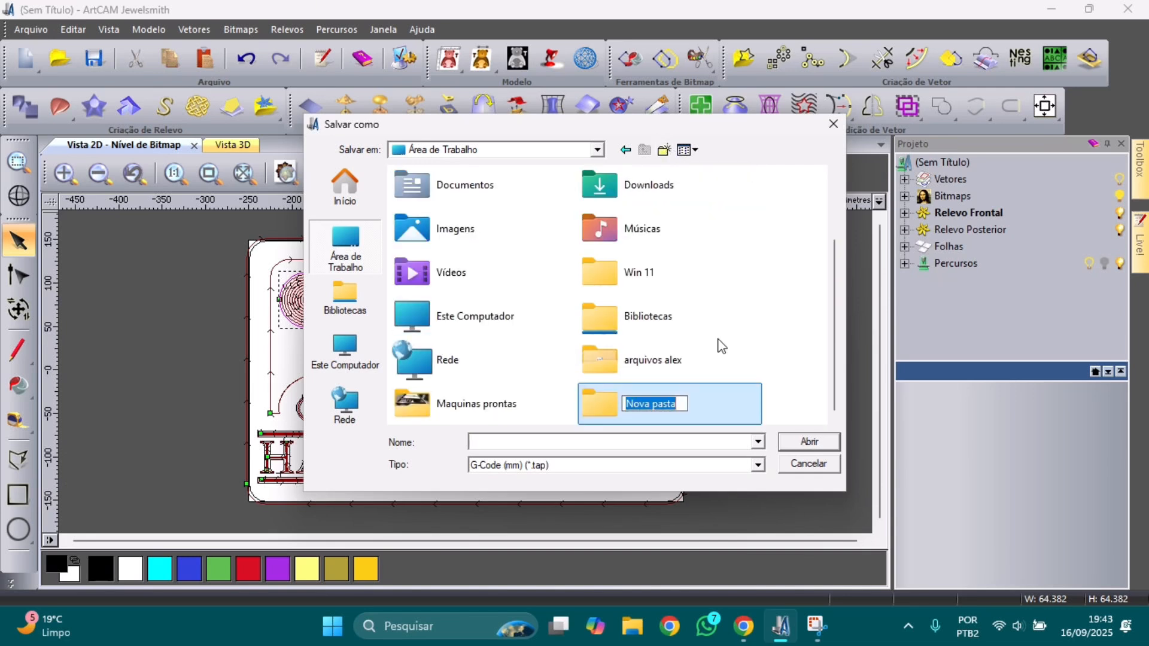
{"action": "type", "text": "tabua"}
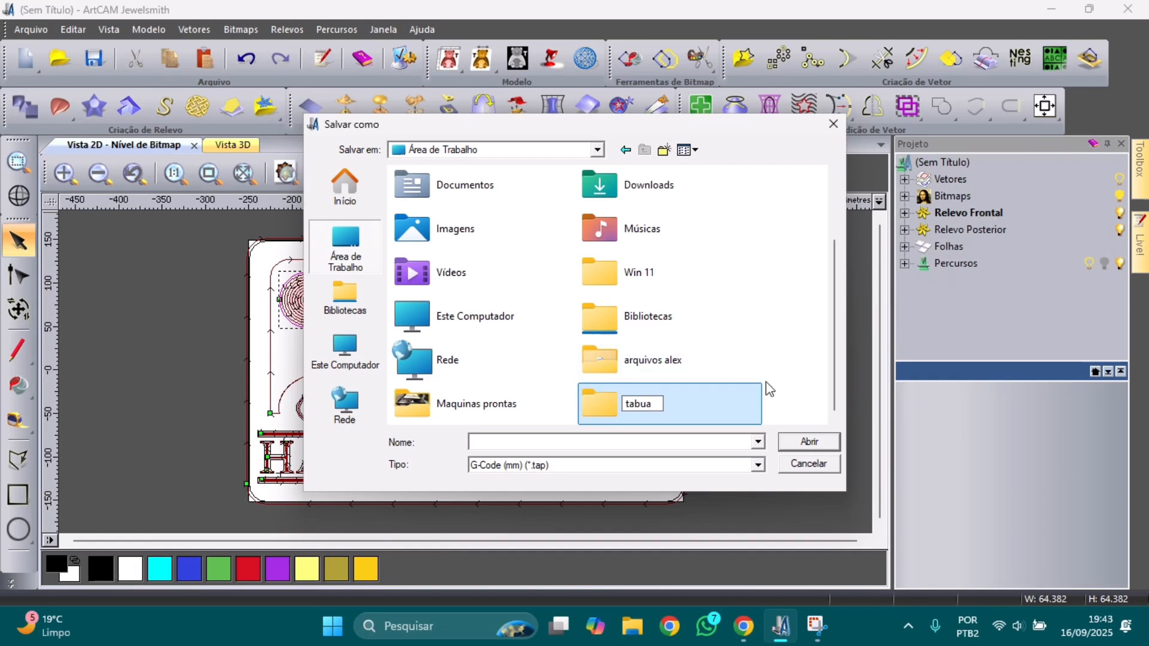
{"action": "left_click", "coordinate": [798, 442]}
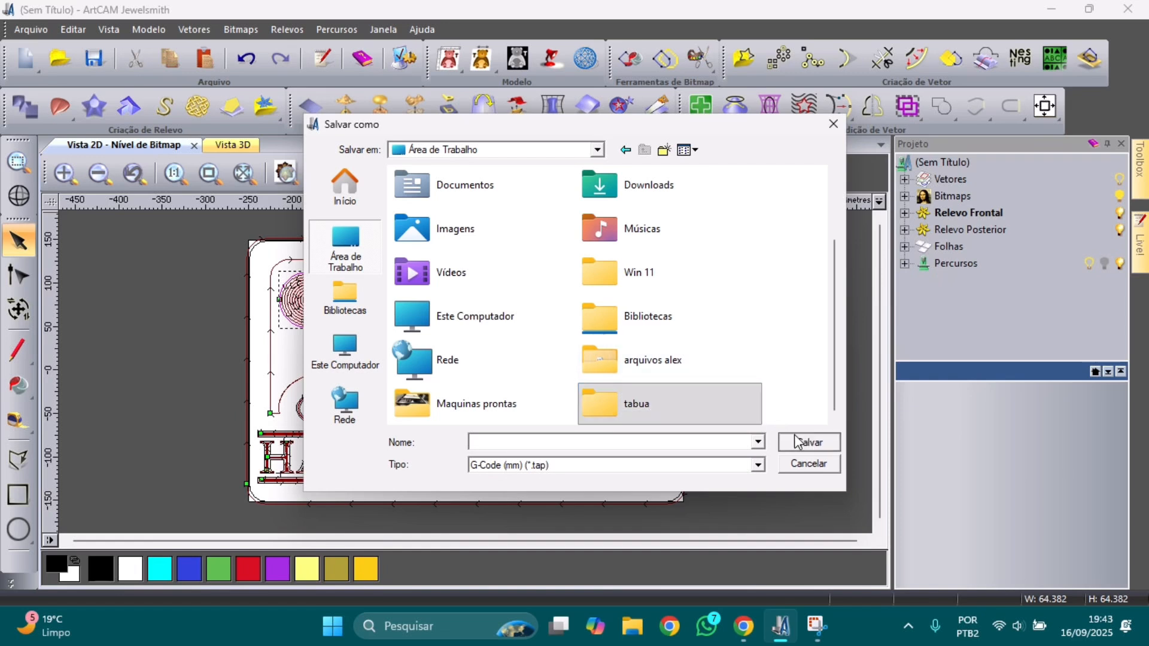
Step: Save the toolpath inside tabua as G-code file 'desbaste 6mm'
{"action": "left_click", "coordinate": [798, 442]}
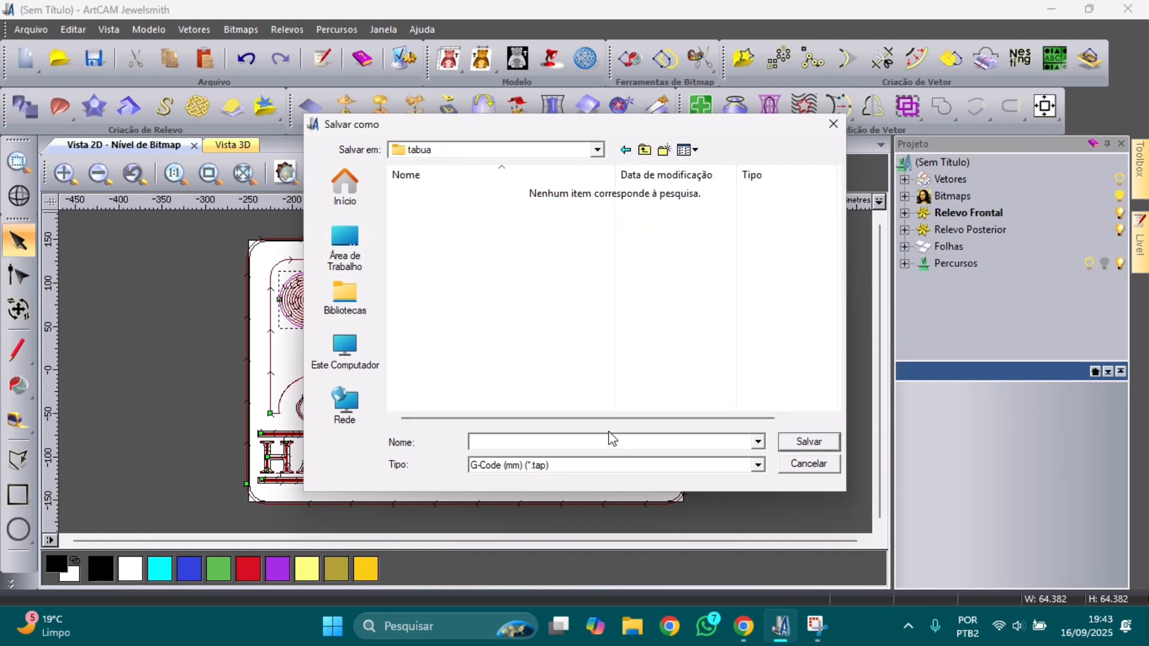
{"action": "type", "text": "desbaste 6mm"}
{"action": "left_click", "coordinate": [796, 449]}
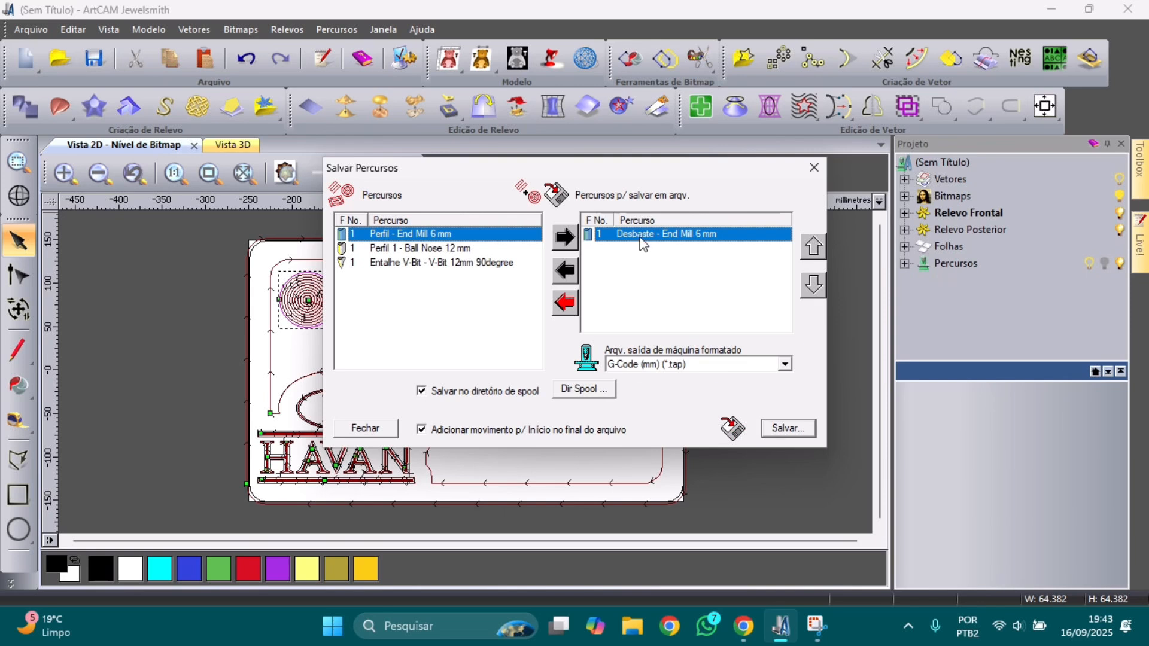
Step: Export the Entalhe V-Bit toolpath as 'entalhe vbit 12'
{"action": "left_click", "coordinate": [571, 275]}
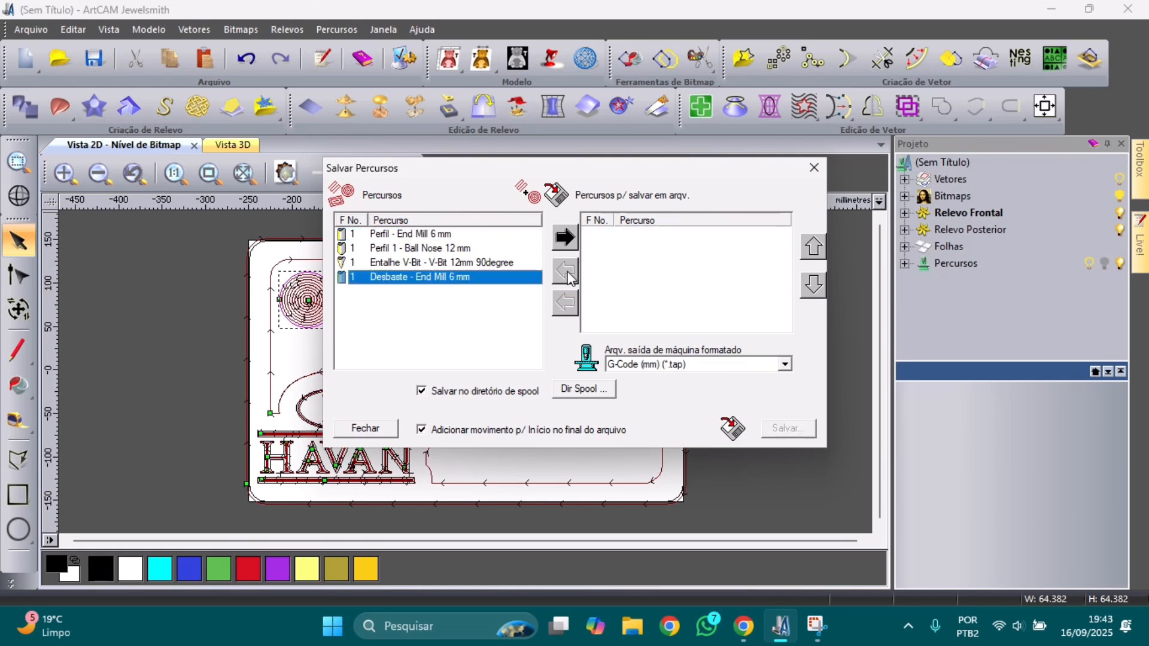
{"action": "left_click", "coordinate": [493, 263]}
{"action": "left_click", "coordinate": [560, 239]}
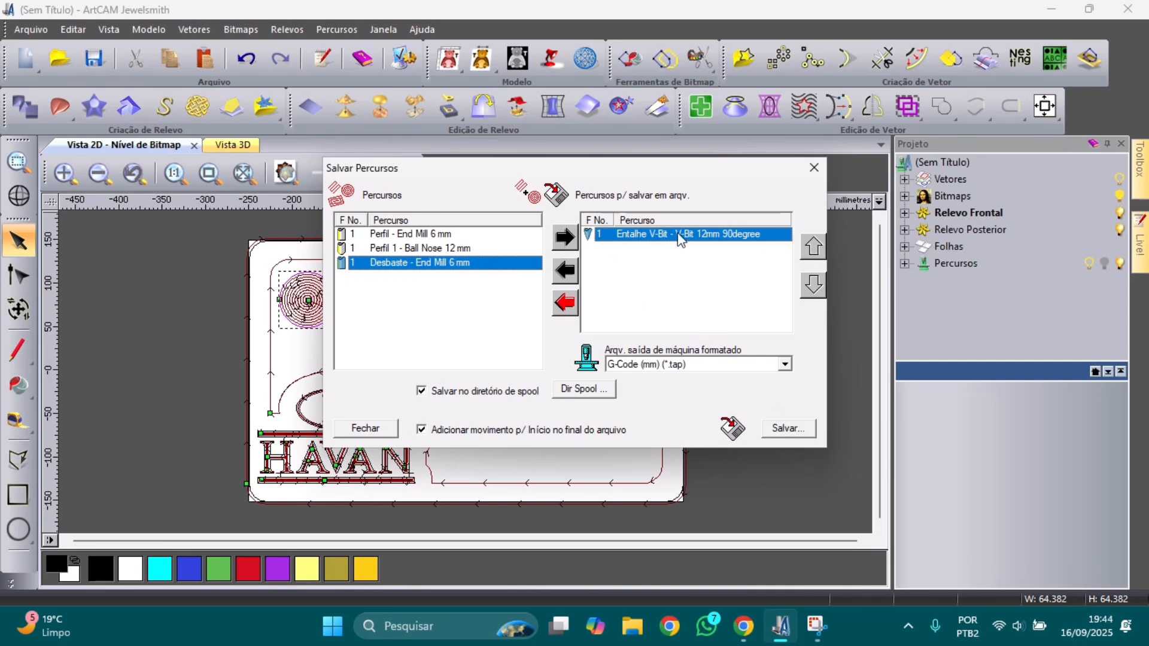
{"action": "left_click", "coordinate": [800, 429]}
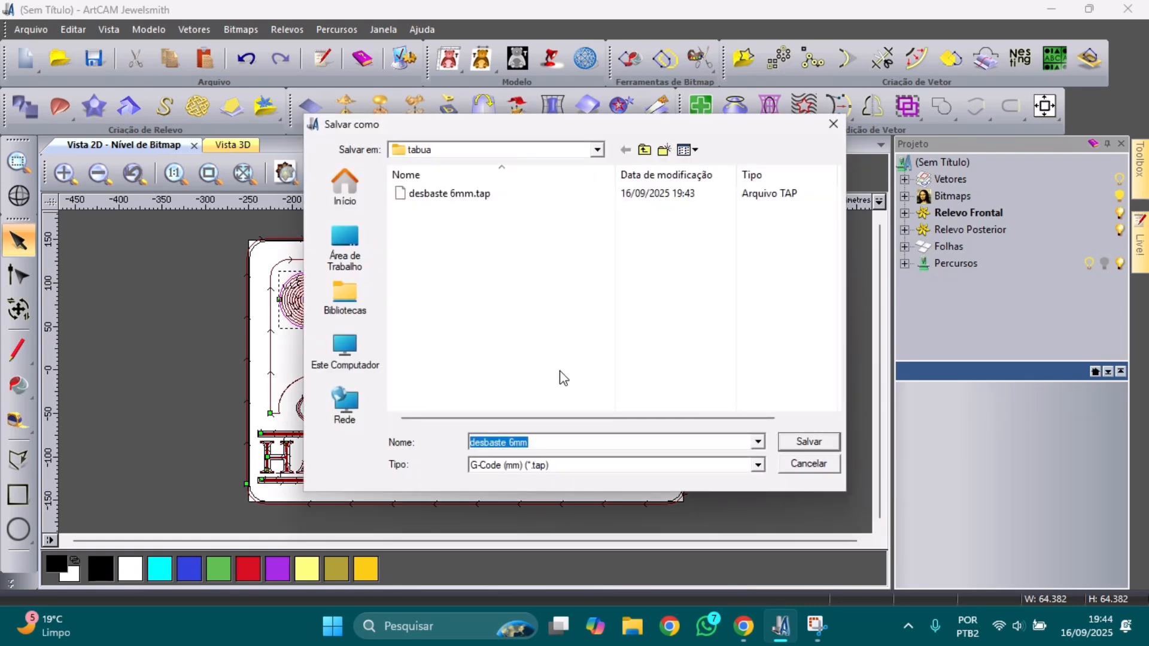
{"action": "type", "text": "entalhe vbit 12"}
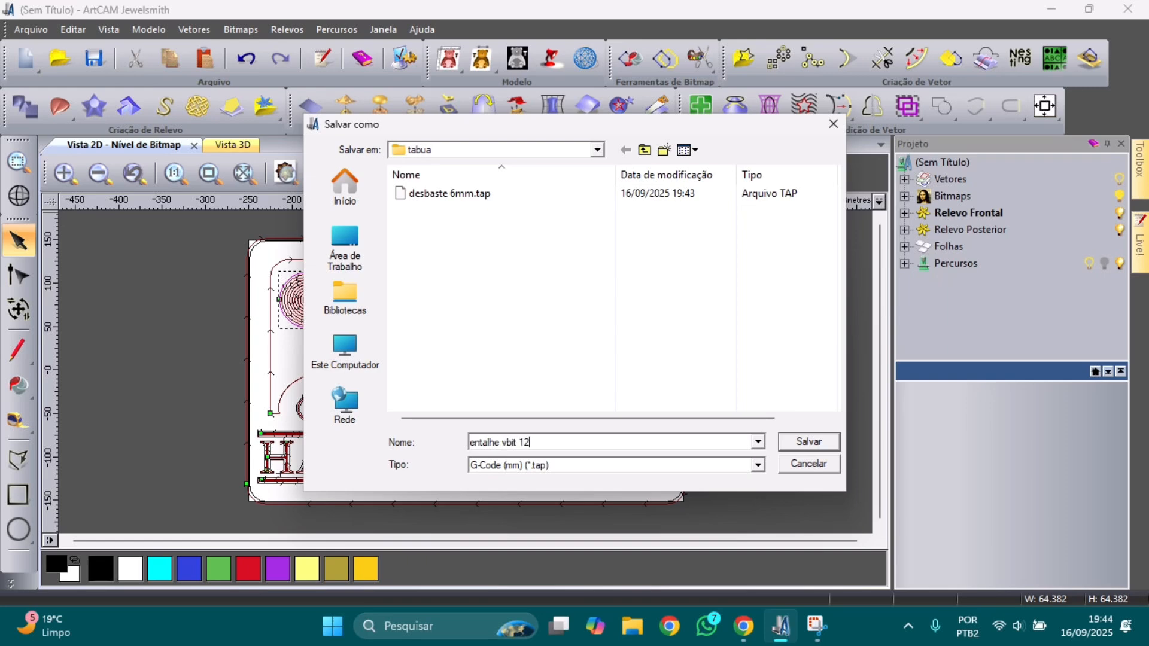
{"action": "left_click", "coordinate": [802, 441]}
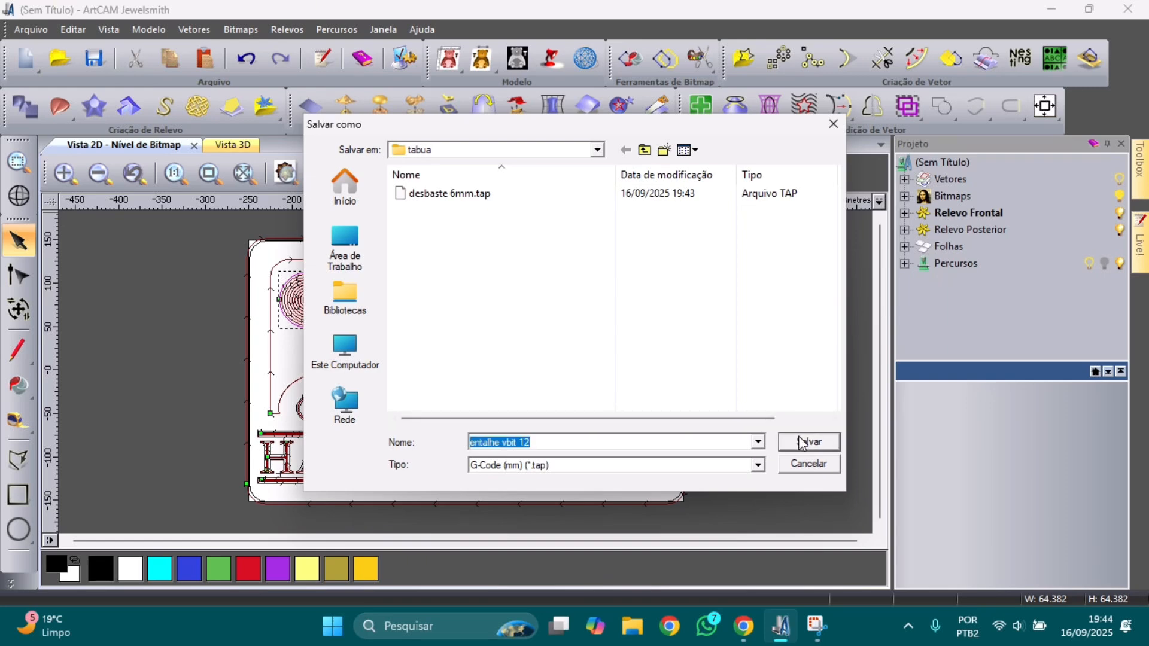
Step: Export the Perfil 1 - Ball Nose 12 mm toolpath as 'redonda 12mm'
{"action": "left_click", "coordinate": [570, 273]}
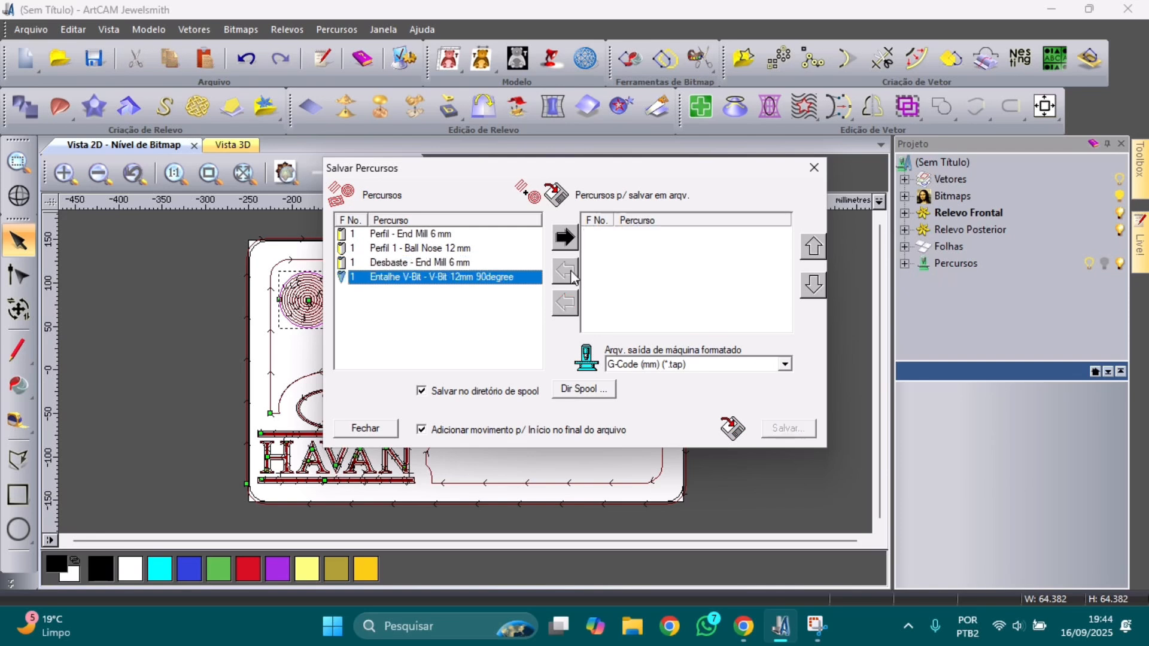
{"action": "left_click", "coordinate": [436, 249]}
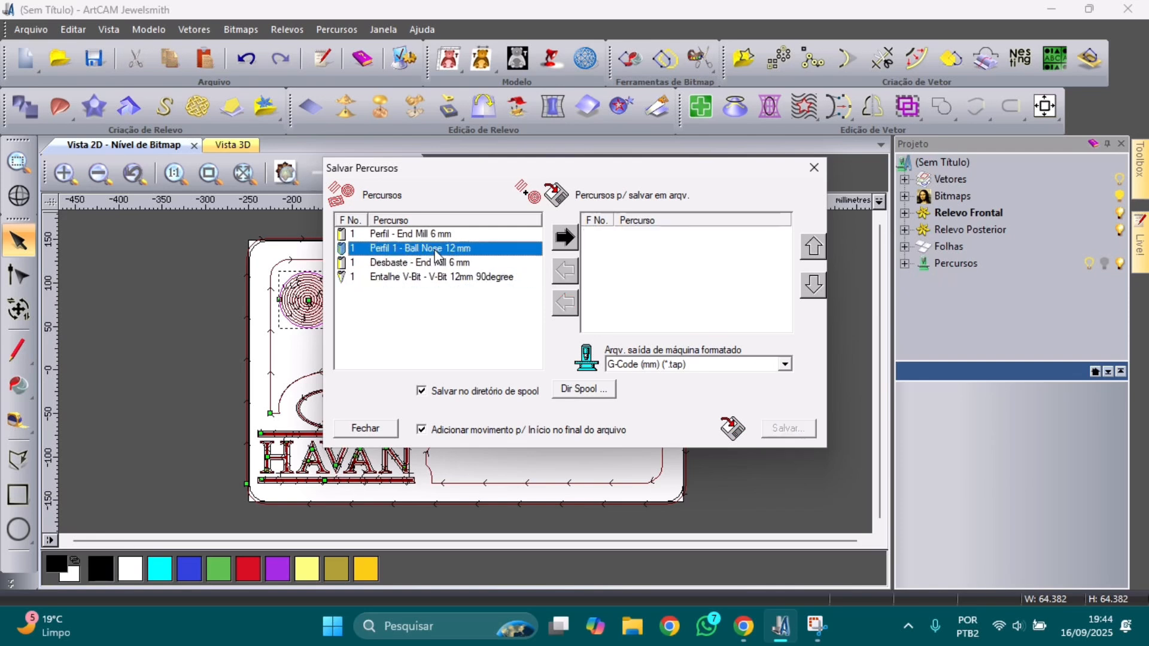
{"action": "left_click", "coordinate": [573, 239]}
{"action": "left_click", "coordinate": [775, 426]}
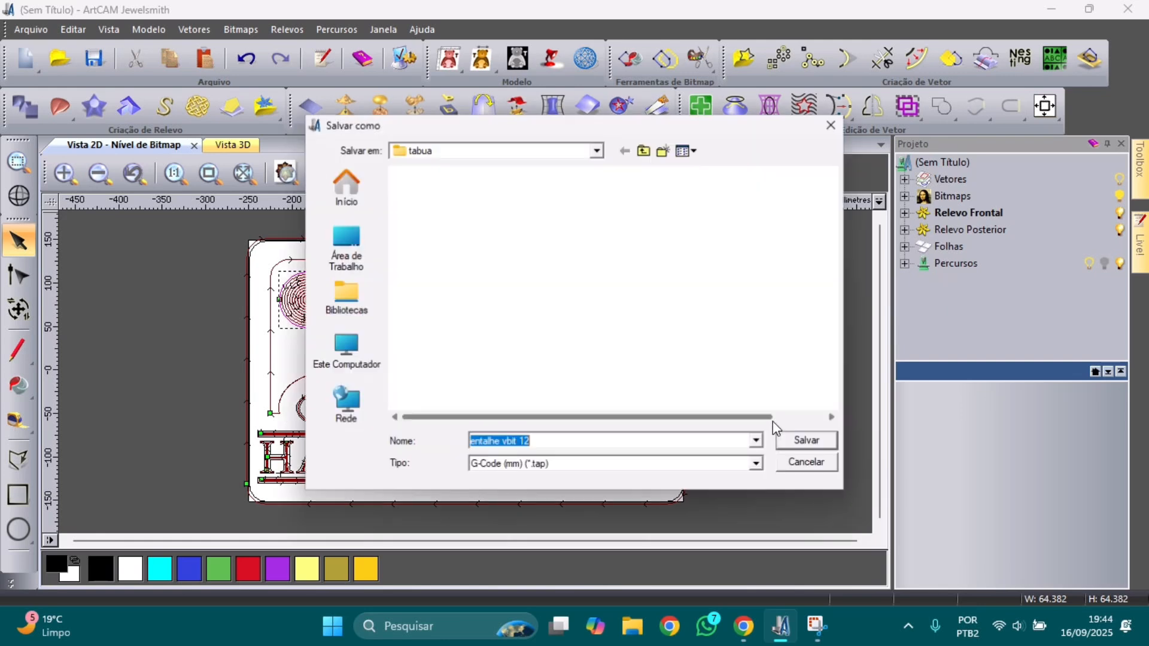
{"action": "type", "text": "redo"}
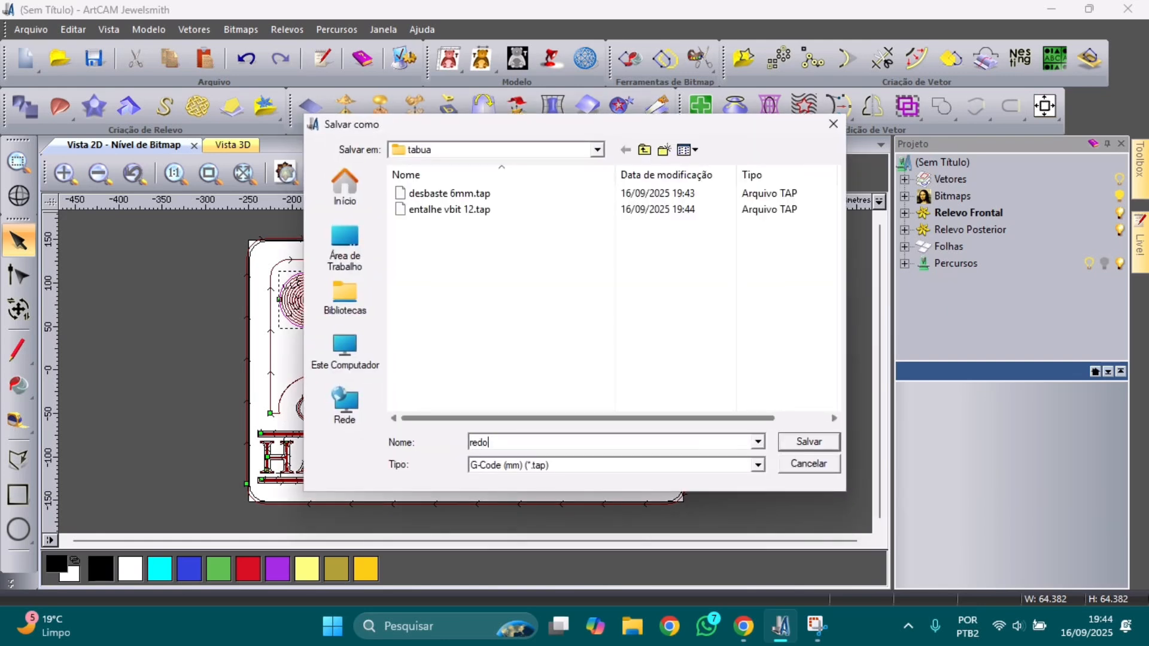
{"action": "type", "text": "nda 12mmm"}
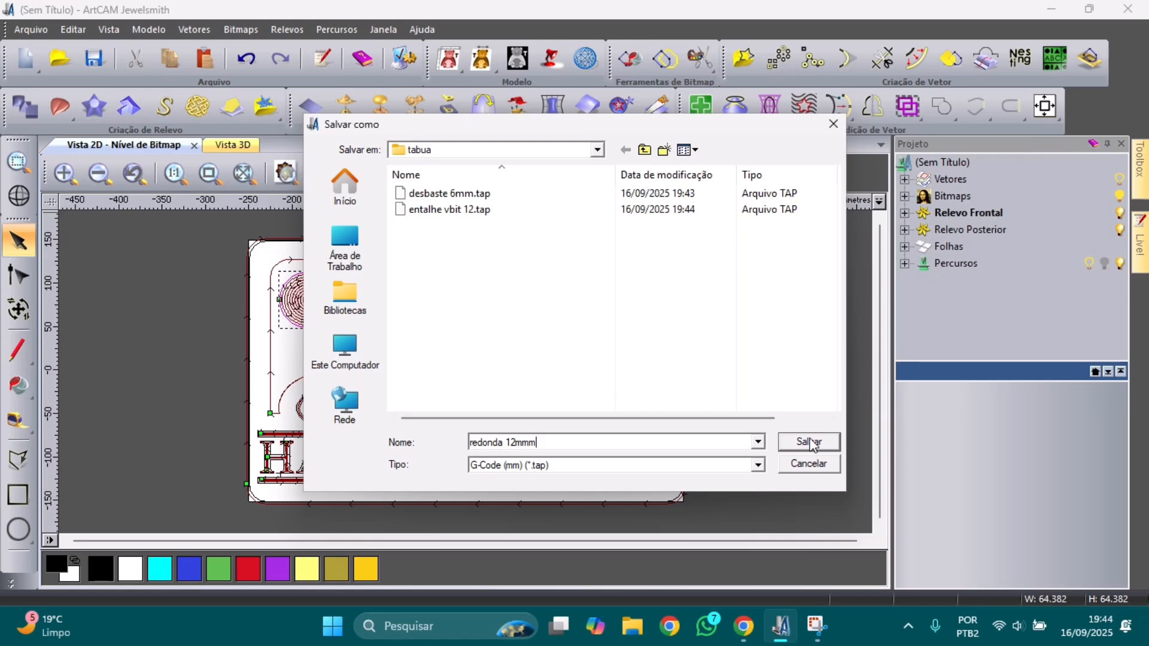
{"action": "key", "text": "BackSpace"}
{"action": "left_click", "coordinate": [811, 442]}
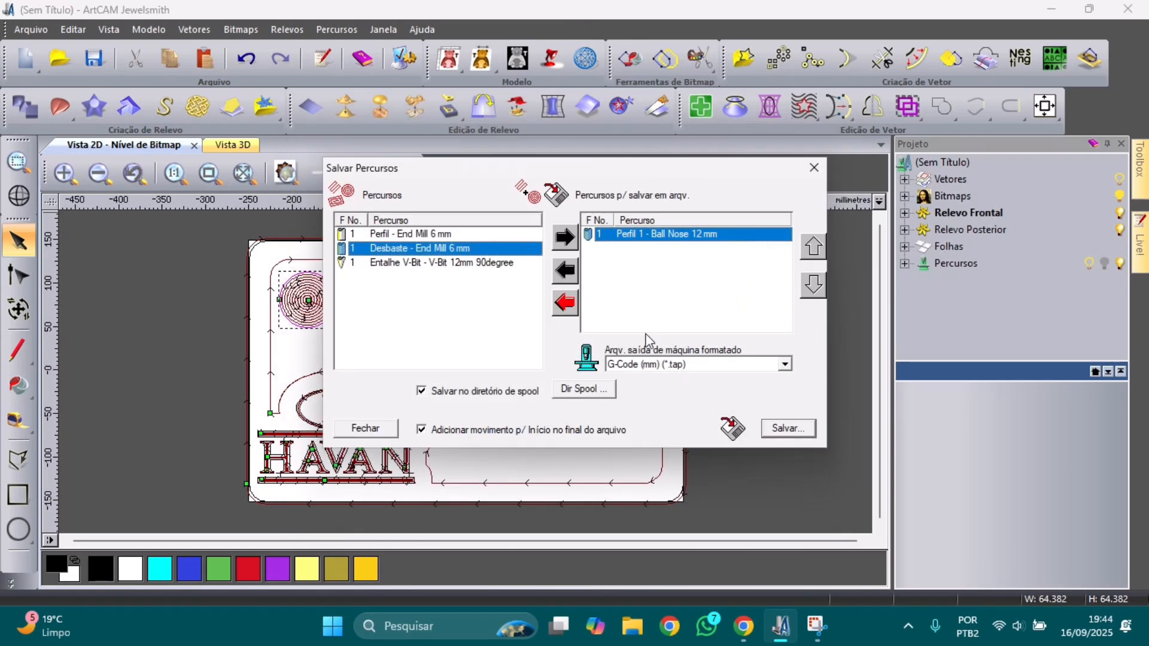
Step: Swap the Ball Nose toolpath for Perfil - End Mill 6 mm and save it as 'corte 6mm'
{"action": "left_click", "coordinate": [576, 271]}
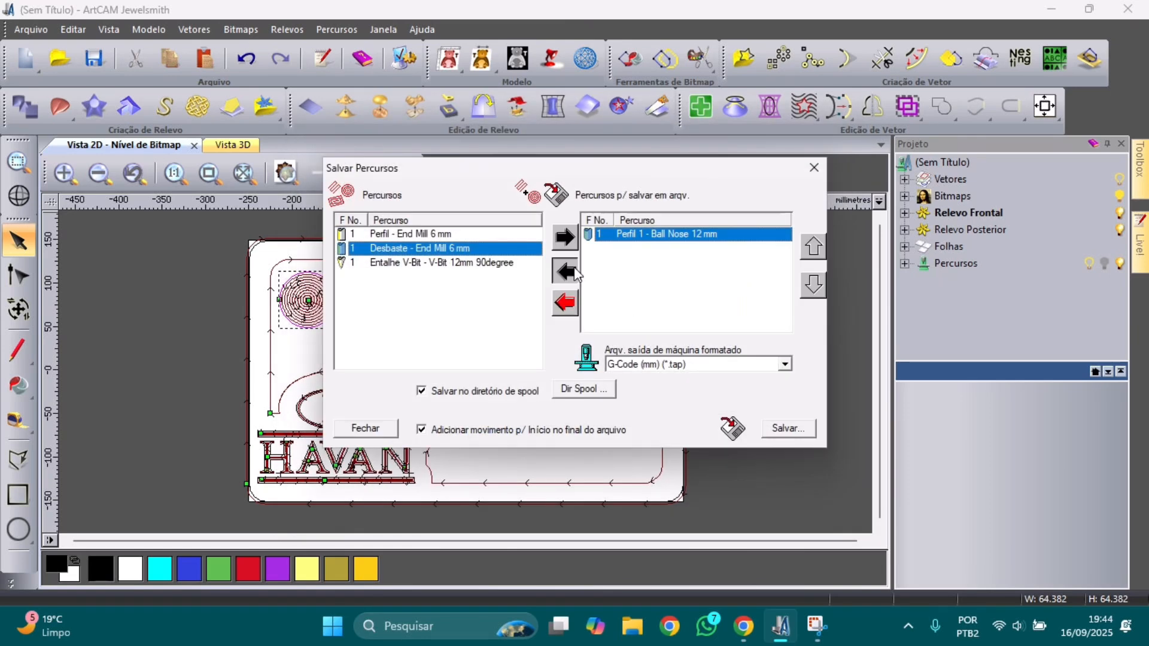
{"action": "left_click", "coordinate": [443, 233]}
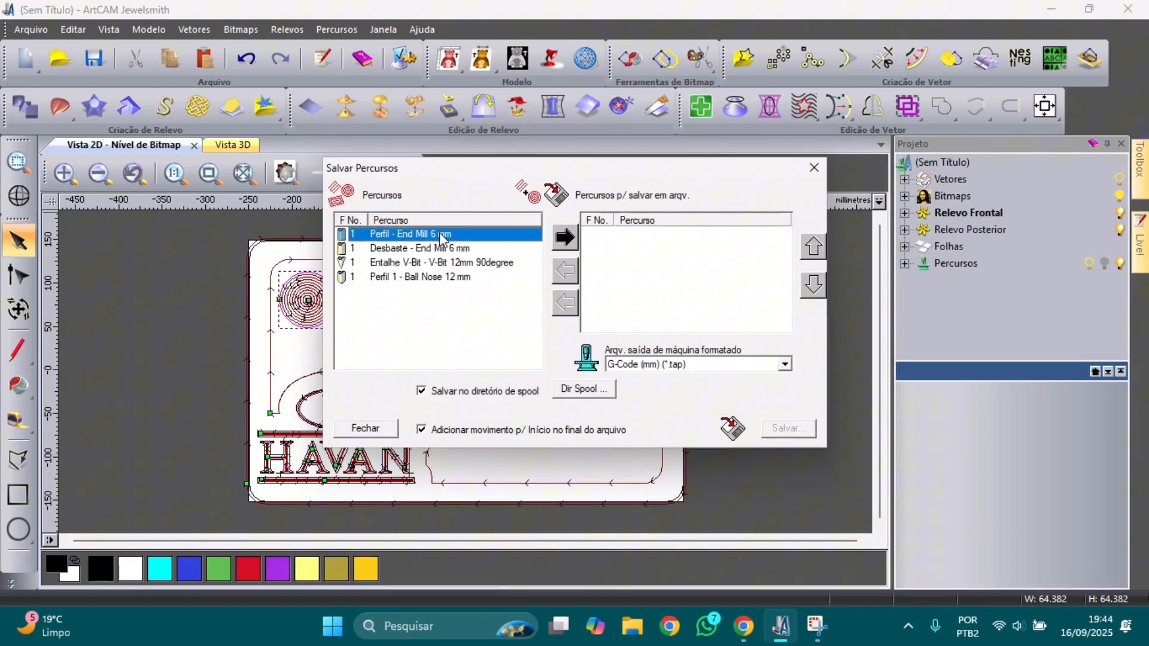
{"action": "left_click", "coordinate": [564, 239]}
{"action": "left_click", "coordinate": [782, 428]}
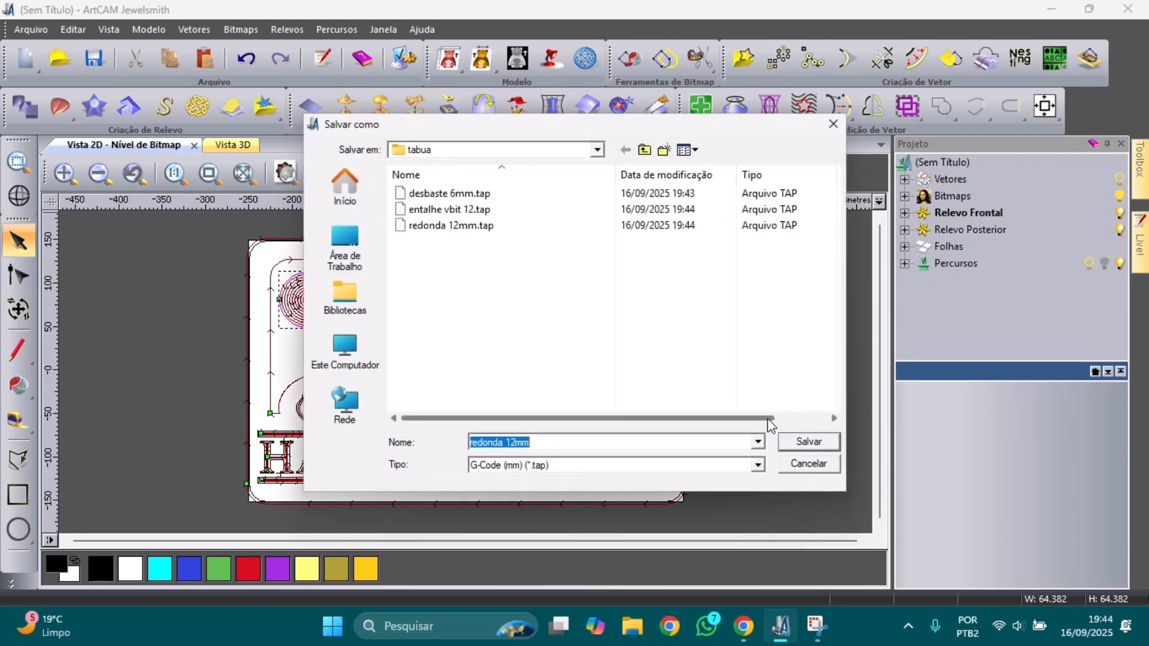
{"action": "type", "text": "cor"}
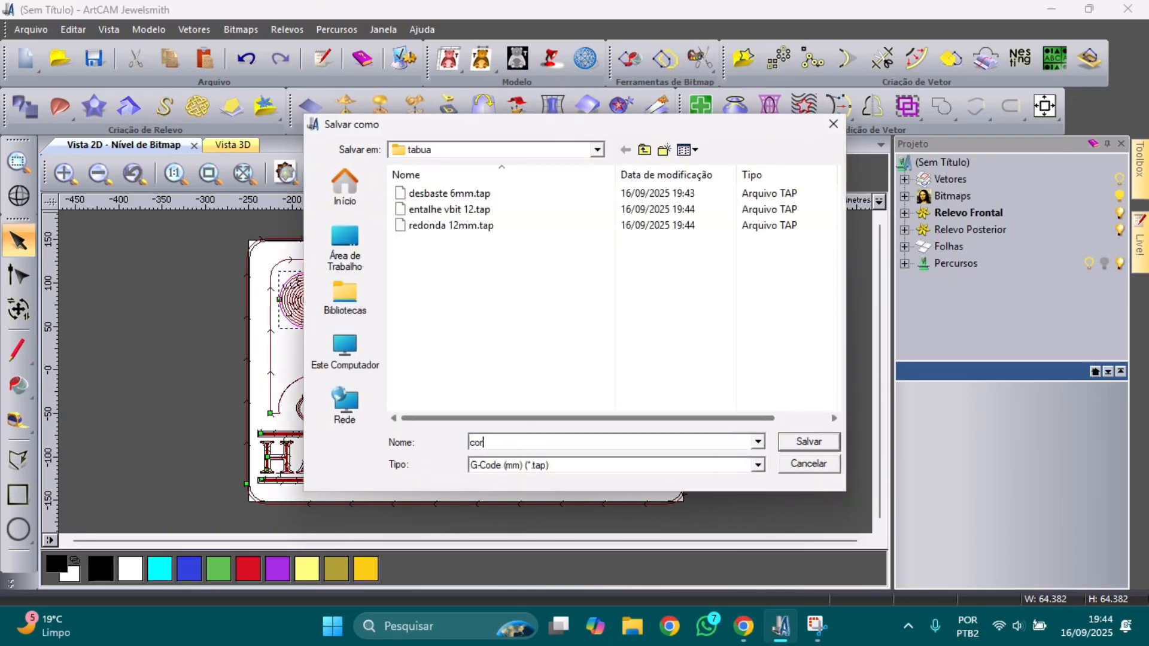
{"action": "type", "text": "te 6mm"}
{"action": "left_click", "coordinate": [812, 443]}
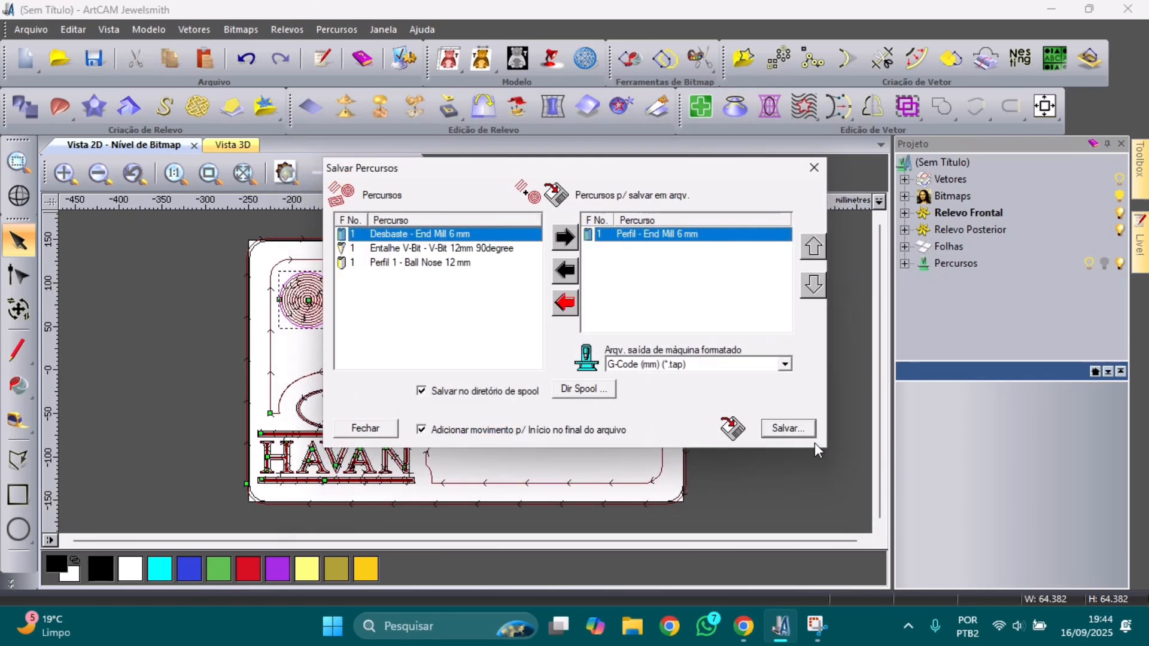
{"action": "left_click", "coordinate": [814, 168]}
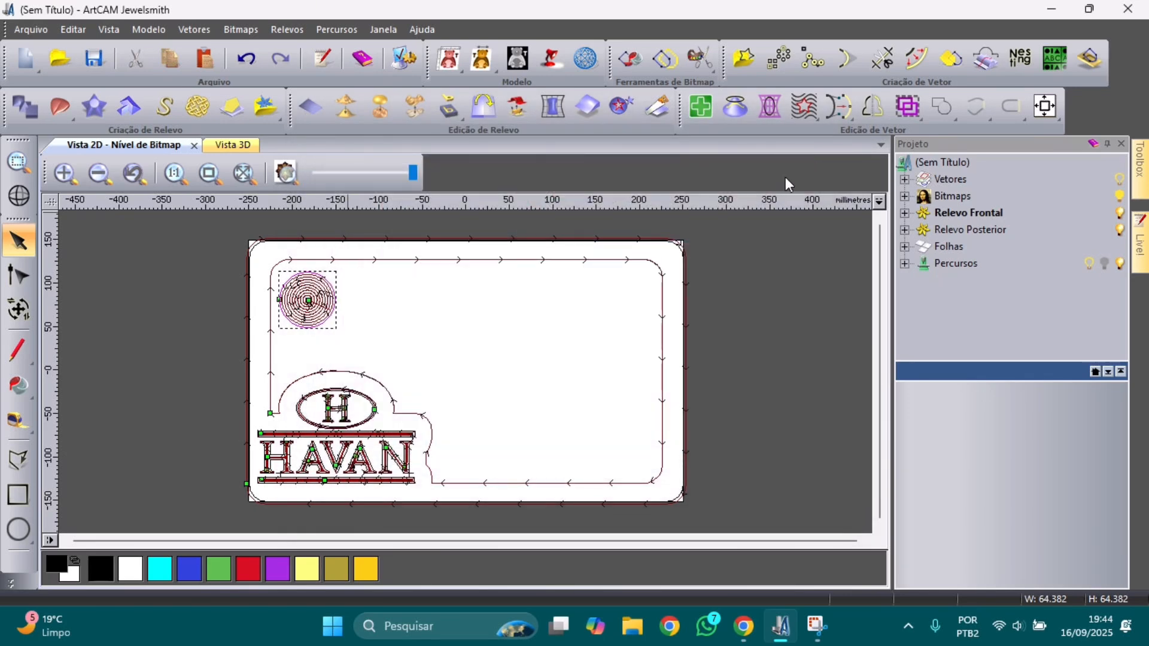